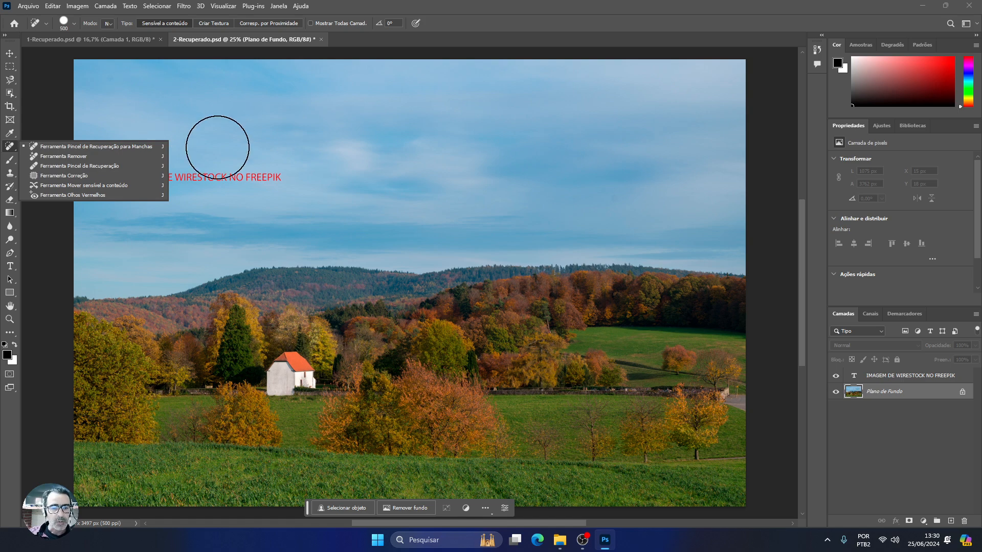
Practise enlarging and reducing the Spot Healing Brush, varying its size between 200 and 800 px and finishing at 400 px
key(bracketleft)
key(bracketleft)
key(bracketleft)
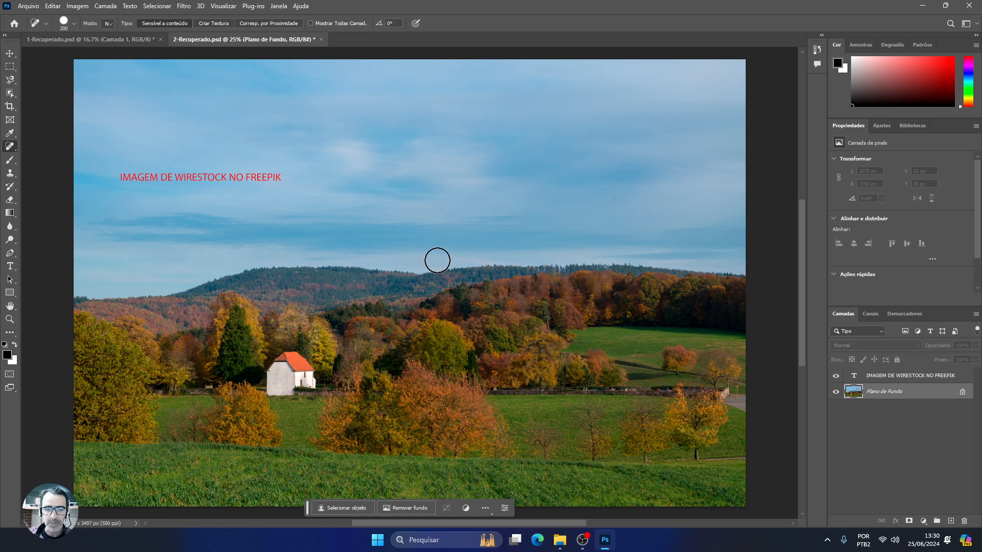
key(bracketright)
key(bracketright)
key(bracketright)
key(bracketright)
key(bracketright)
key(bracketright)
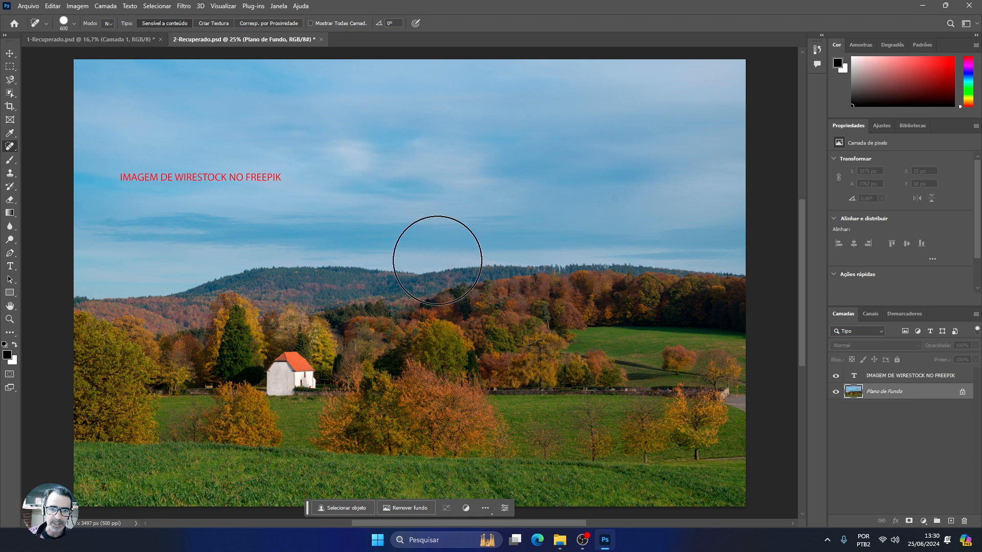
key(bracketleft)
key(bracketleft)
key(bracketleft)
key(bracketleft)
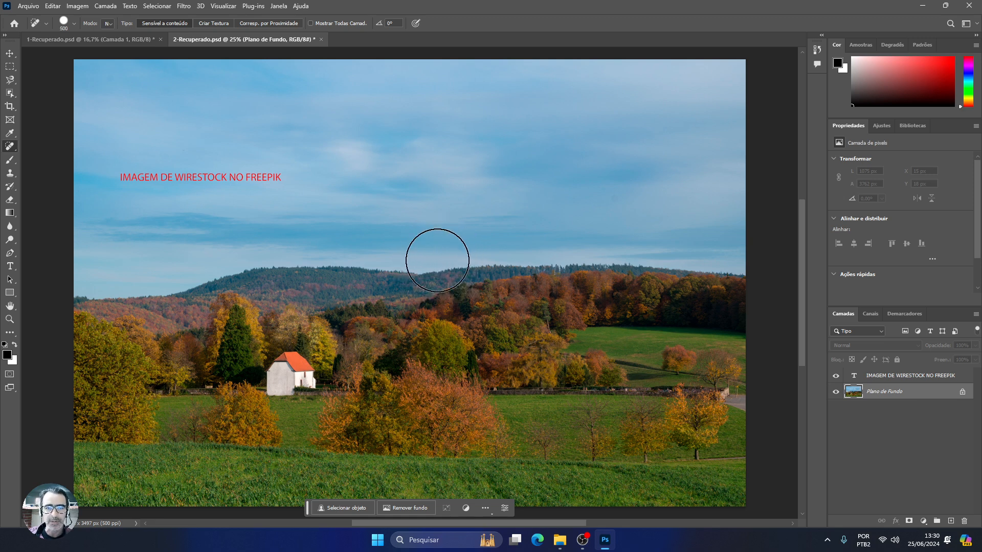
key(bracketright)
key(bracketright)
key(bracketright)
key(bracketright)
key(bracketright)
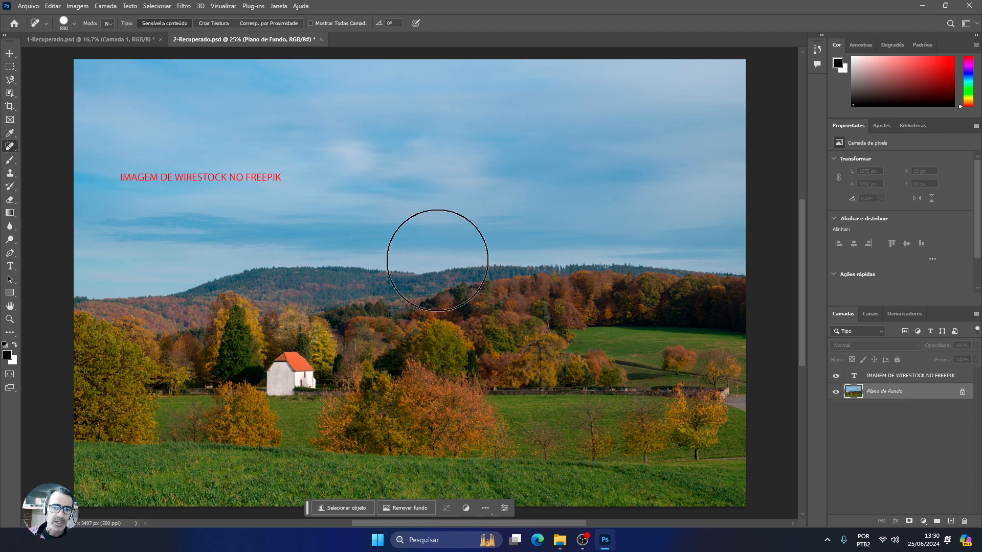
key(bracketleft)
key(bracketleft)
key(bracketleft)
key(bracketleft)
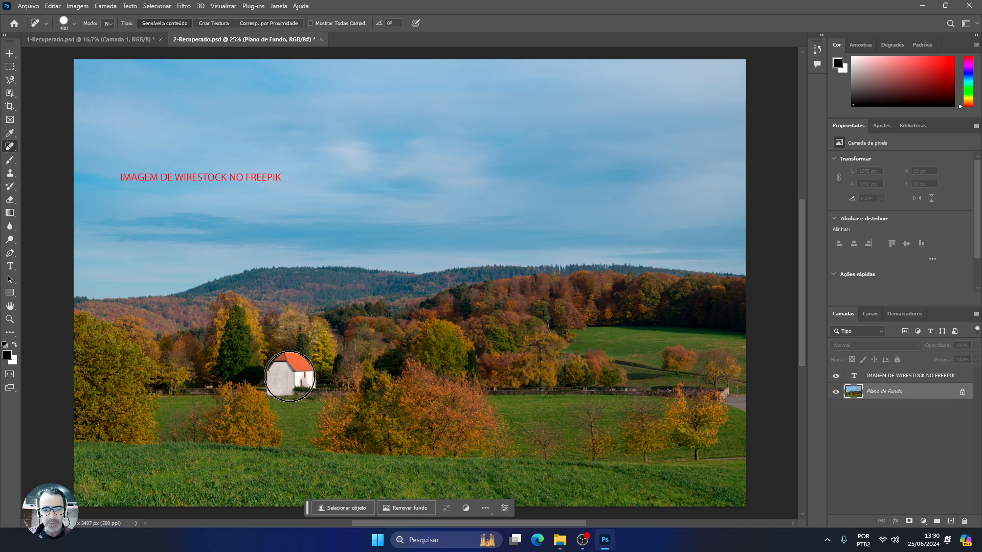
Set the brush size to 500 px and heal over the white house using the Content-Aware type
key(bracketright)
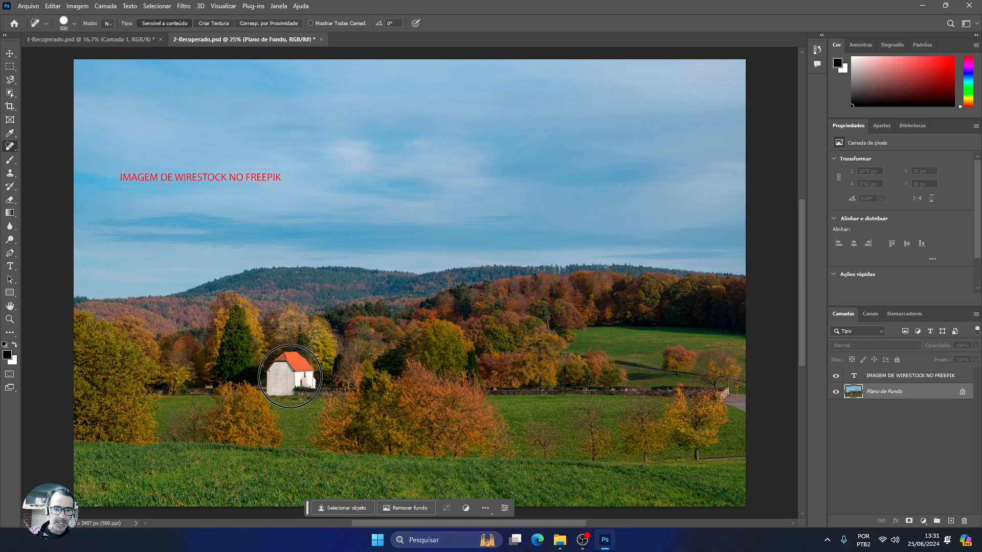
click(290, 376)
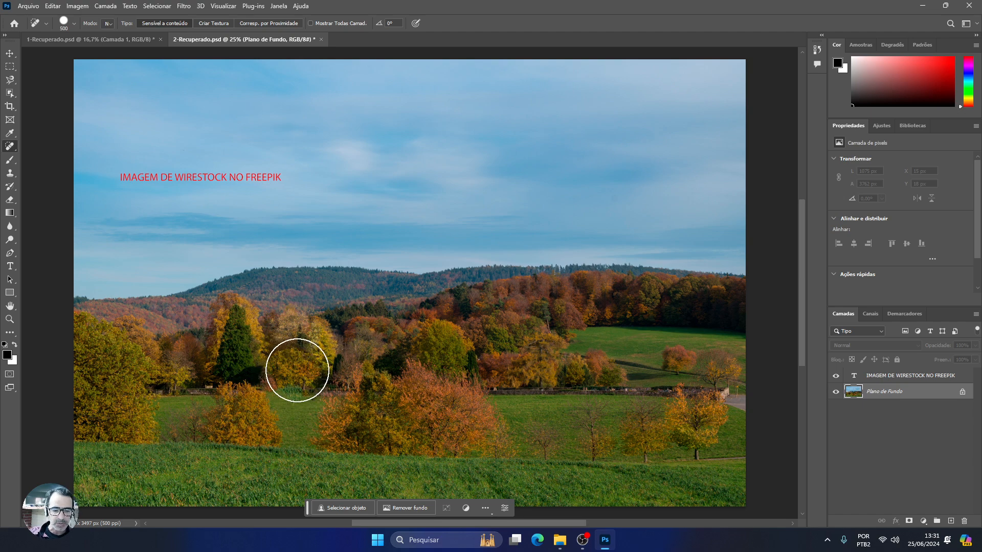
key(alt)
scroll(297, 370, up, 5)
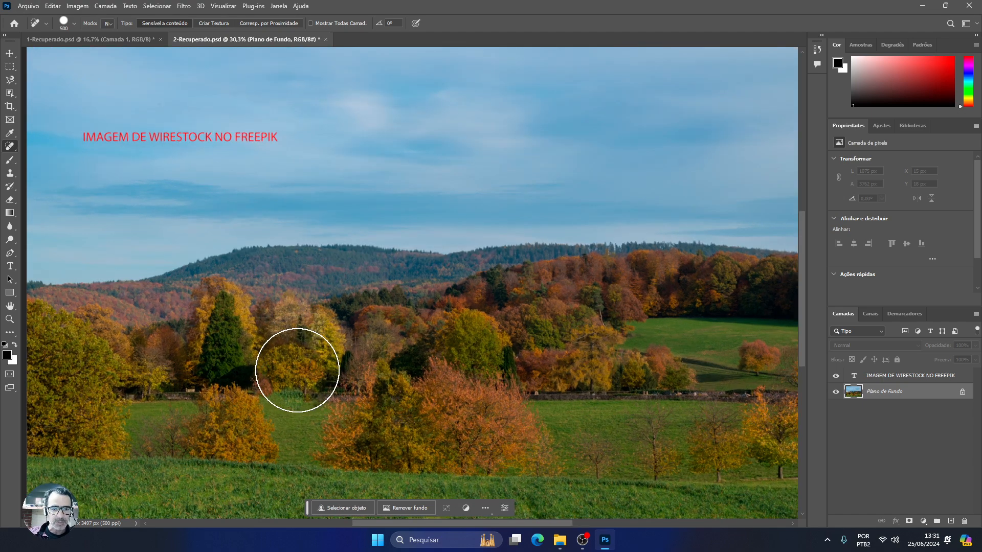
scroll(297, 370, up, 2)
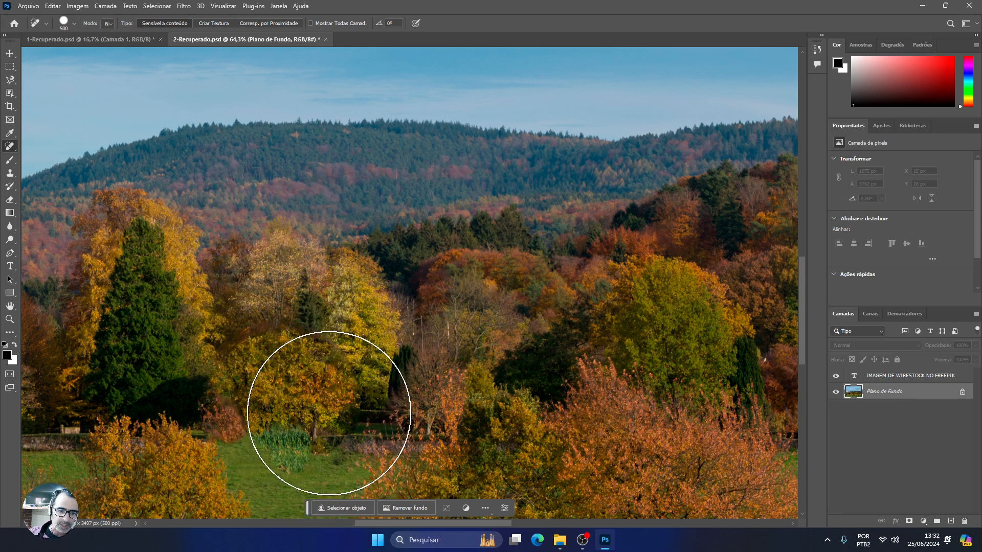
Reduce the Spot Healing Brush size to 70 px
key(bracketleft)
key(bracketleft)
key(bracketleft)
key(bracketleft)
key(bracketleft)
key(bracketleft)
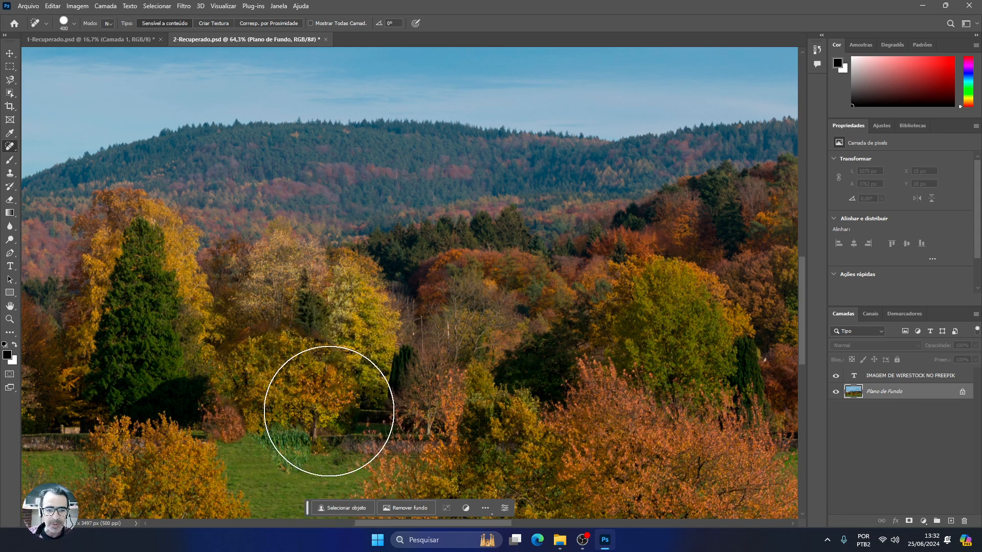
key(bracketleft)
key(bracketleft)
key(bracketleft)
key(bracketleft)
key(bracketleft)
key(bracketleft)
key(bracketleft)
key(bracketleft)
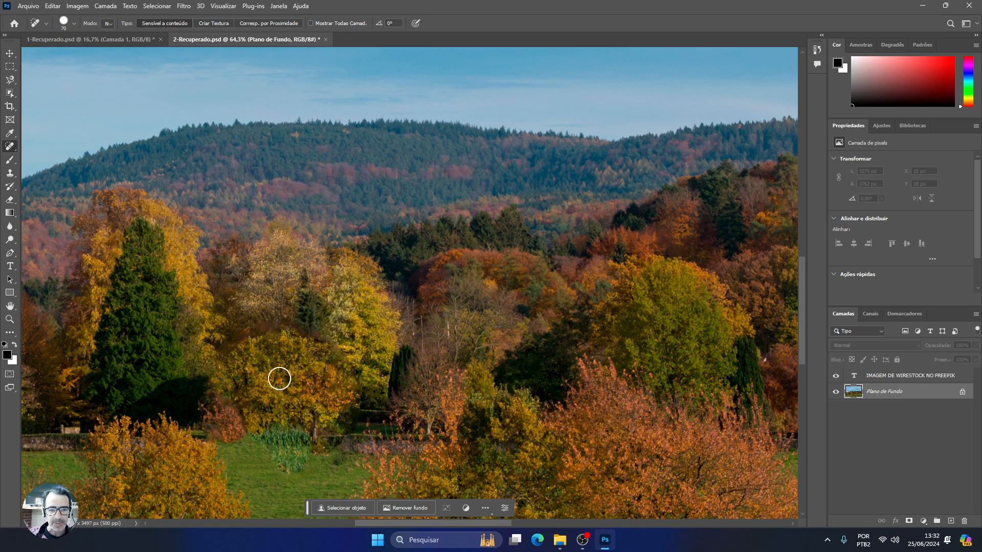
Undo the Content-Aware healing over the white house
scroll(286, 340, down, 2)
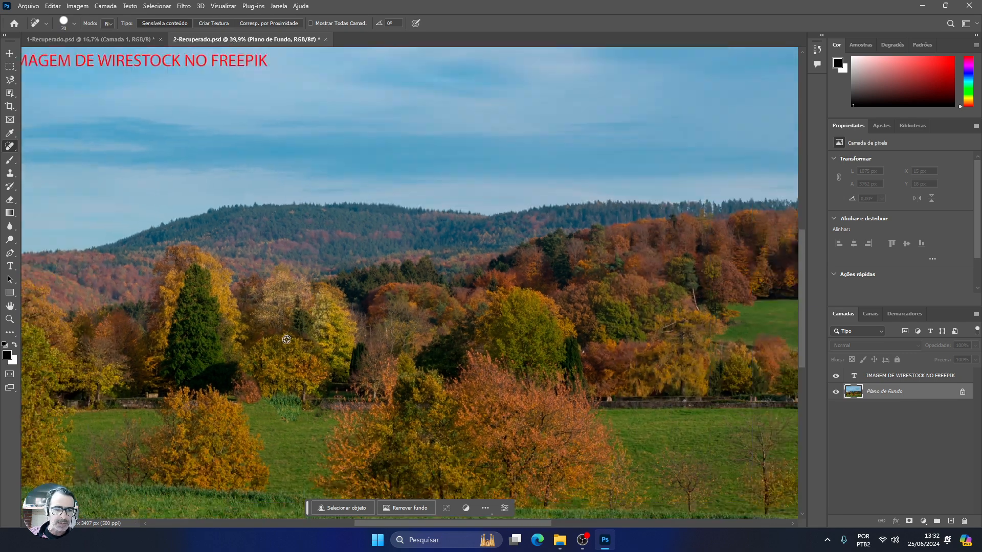
scroll(287, 340, down, 1)
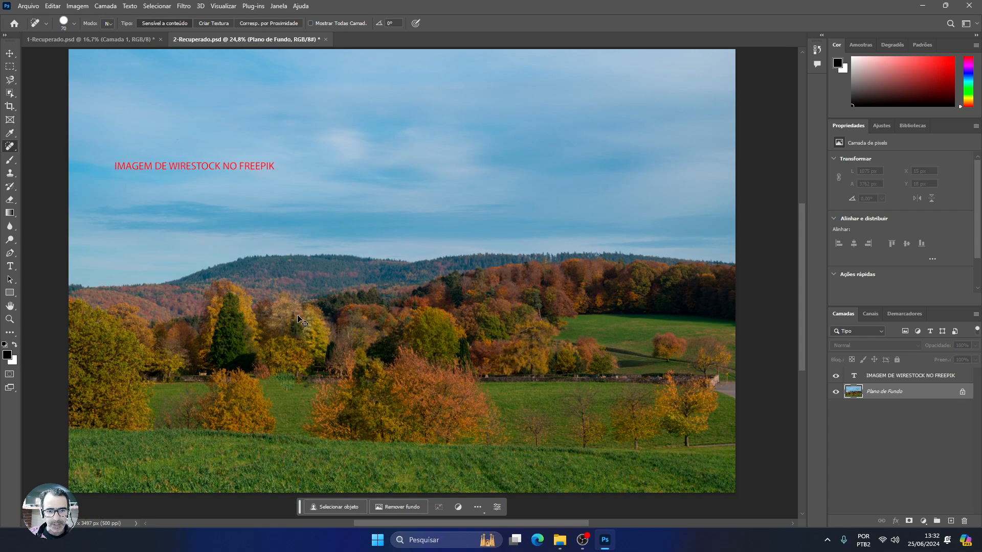
key(ctrl+z)
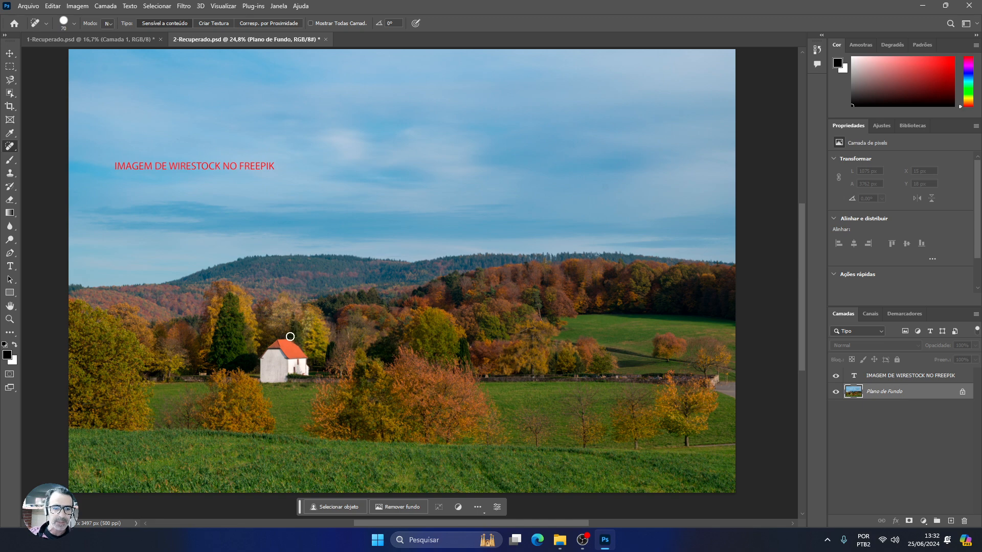
Enlarge the healing brush to 500 px, try a Content-Aware heal over the white house, and undo it
key(bracketleft)
key(bracketleft)
key(bracketleft)
key(bracketleft)
key(bracketleft)
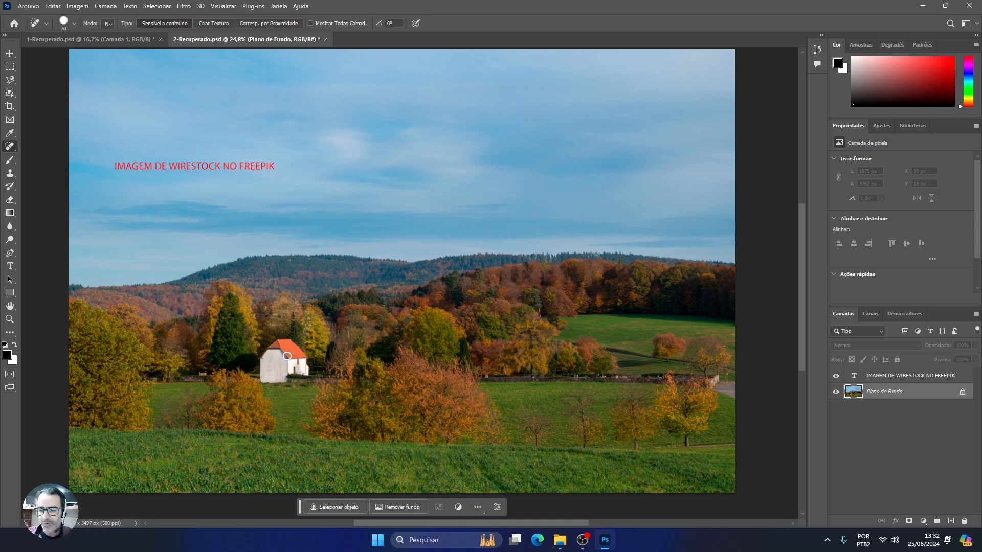
key(bracketright)
key(bracketright)
key(bracketright)
key(bracketright)
key(bracketright)
key(bracketright)
key(bracketright)
key(bracketright)
key(bracketright)
key(bracketright)
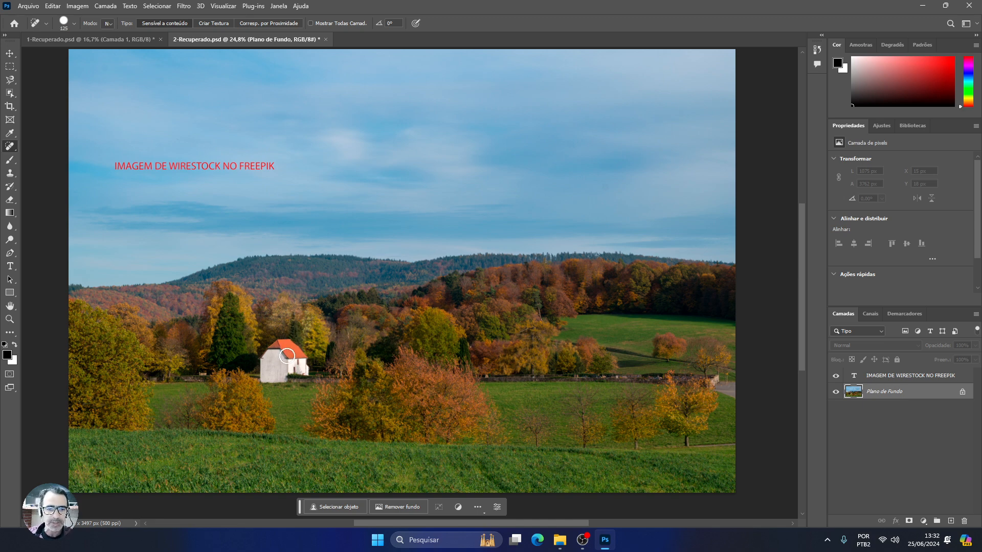
key(bracketright)
key(bracketright)
key(bracketright)
key(bracketright)
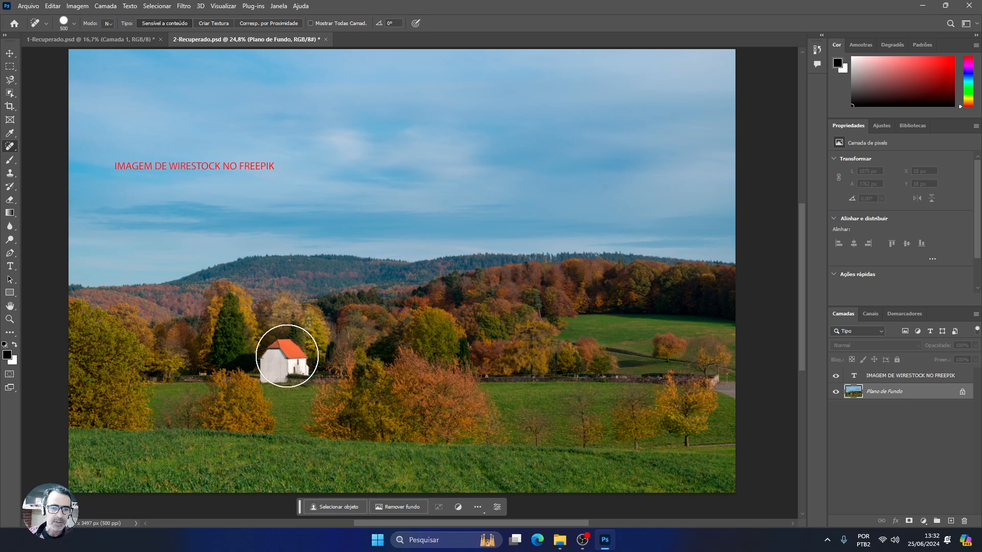
key(bracketright)
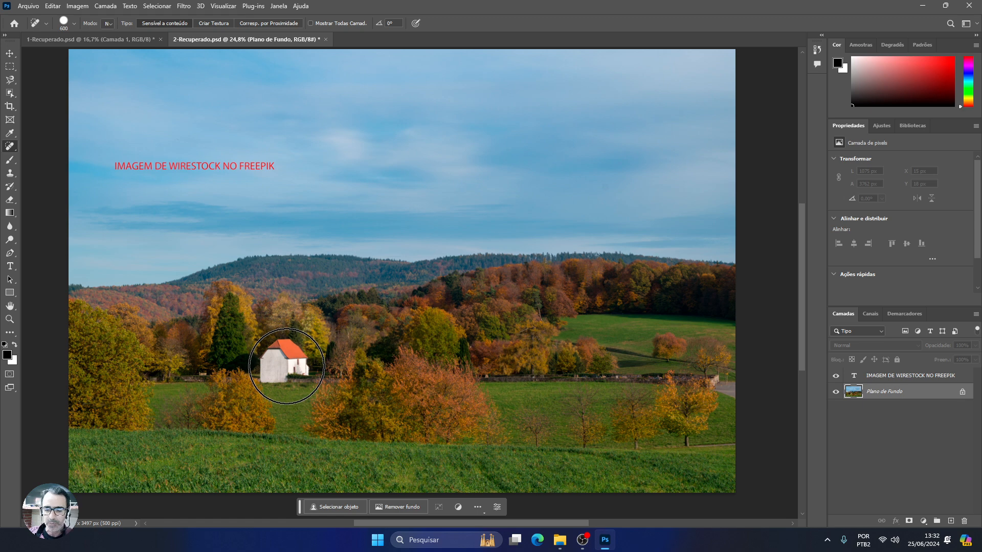
key(bracketleft)
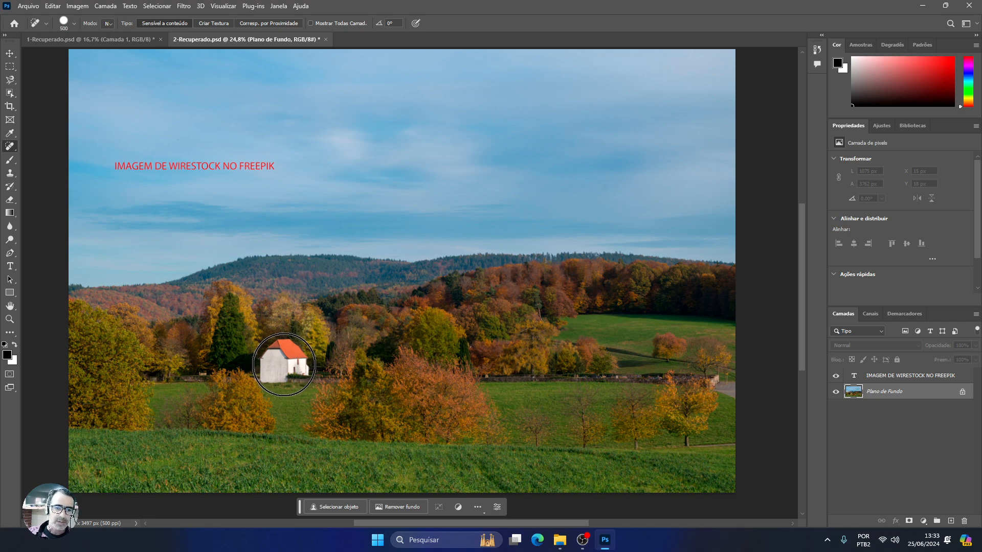
click(283, 365)
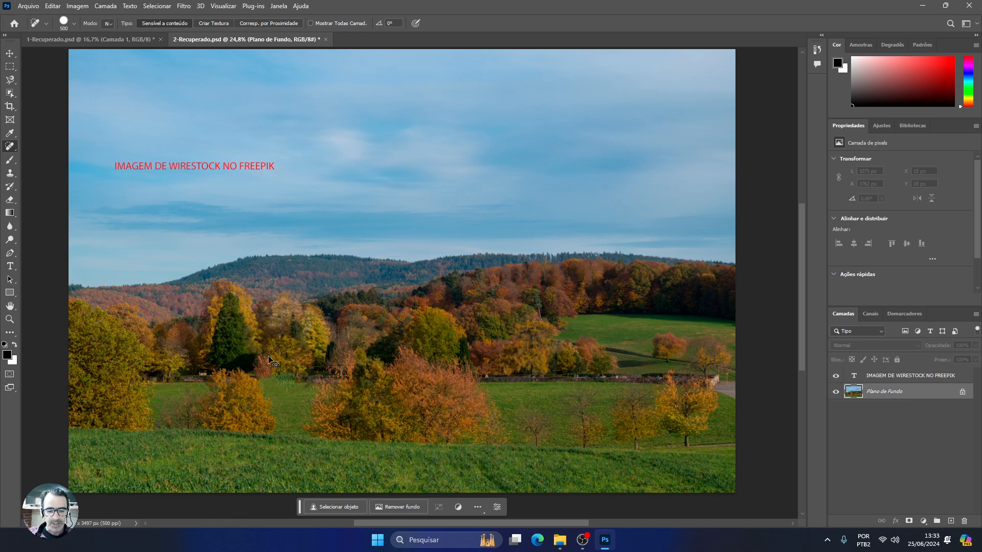
key(ctrl+z)
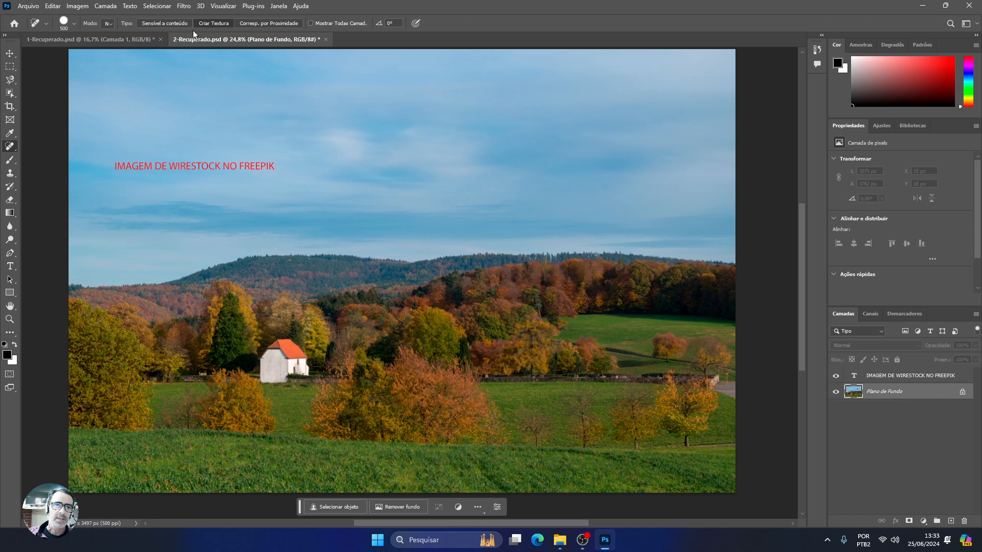
Switch the healing type to Create Texture, try it twice over the white house, and undo each attempt
click(208, 25)
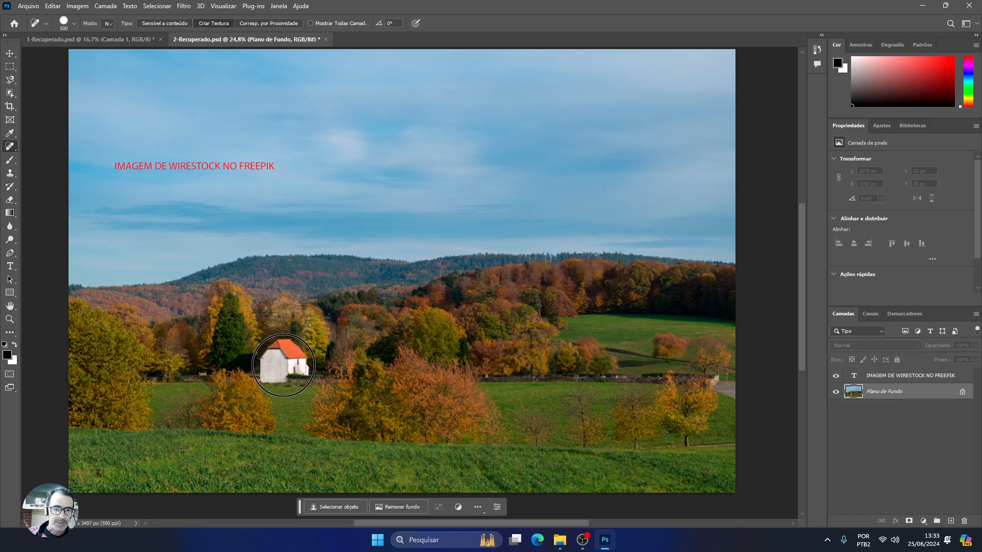
drag(285, 367, 283, 364)
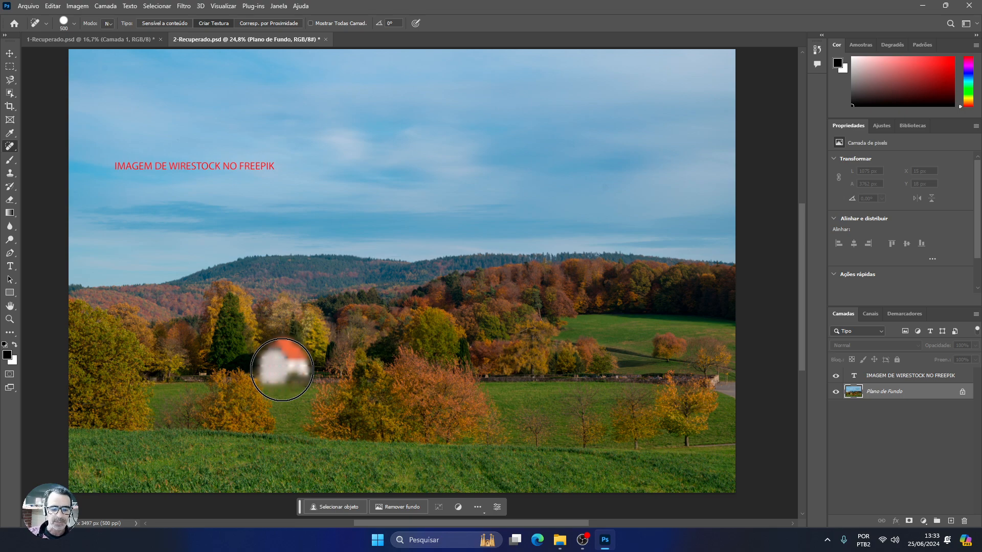
key(ctrl+z)
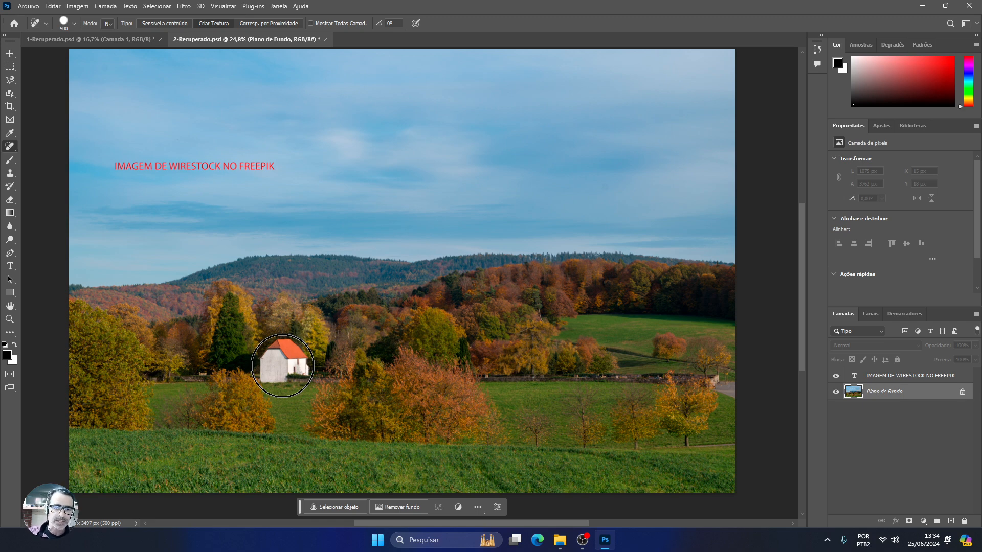
click(282, 365)
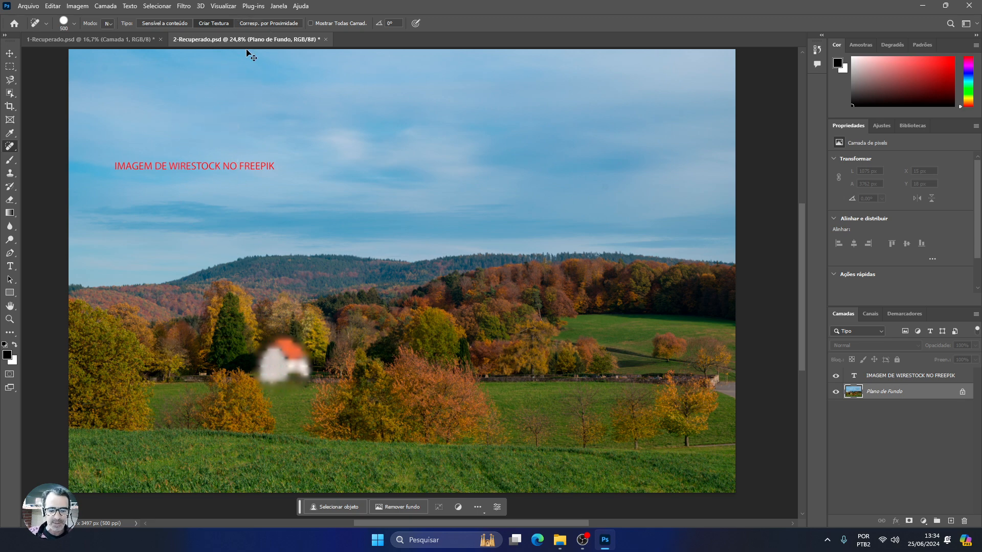
key(ctrl+z)
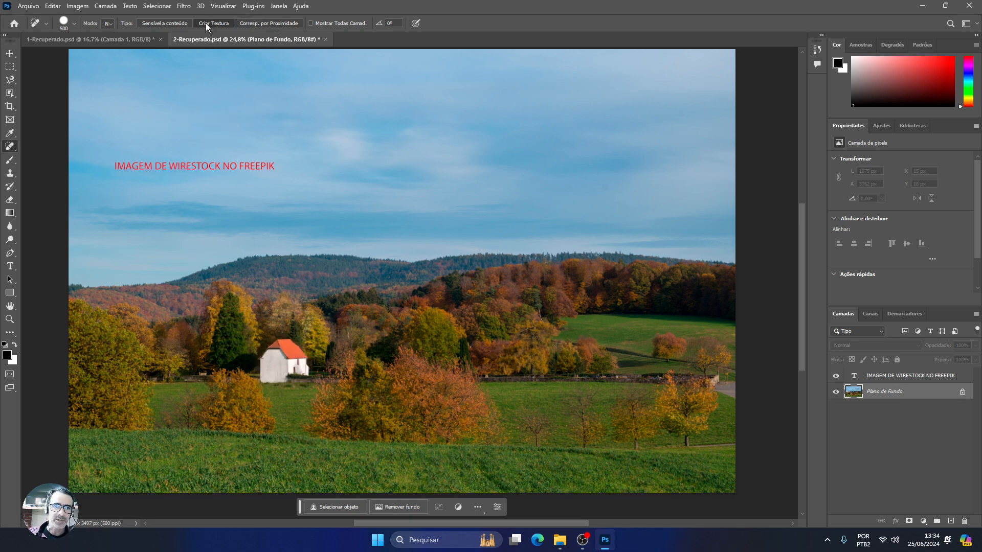
Switch the healing type to Proximity Match, try it over the white house, inspect the area closely, and undo it
click(278, 24)
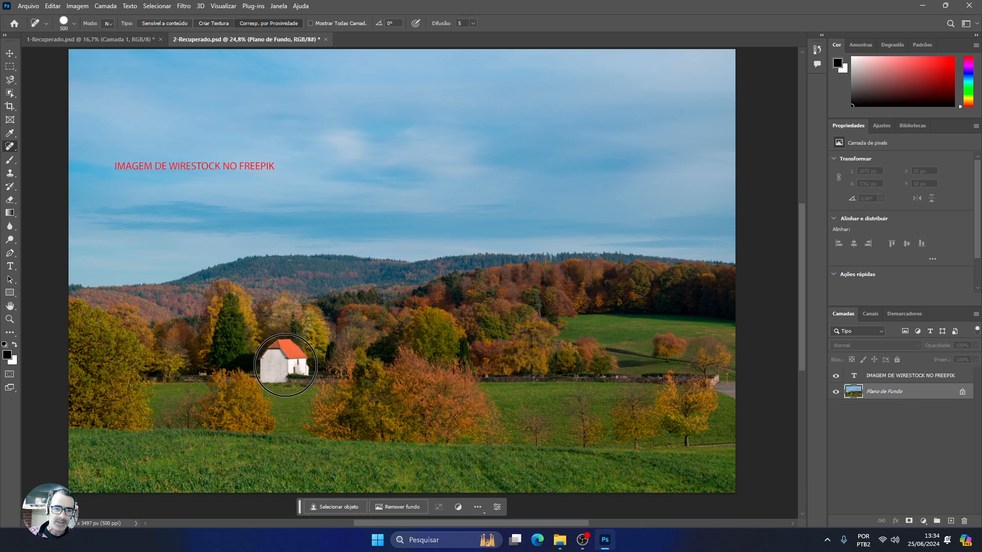
click(285, 365)
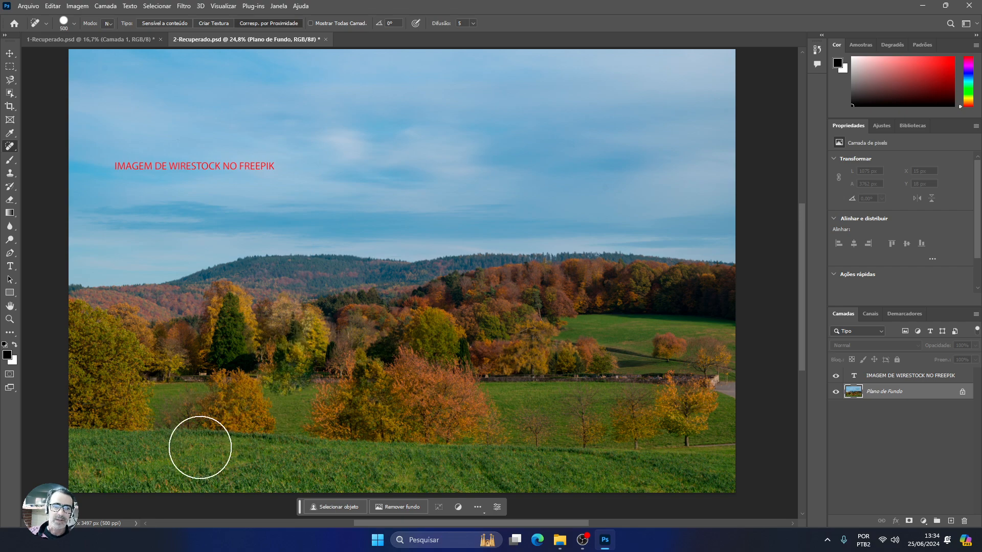
scroll(263, 427, up, 1)
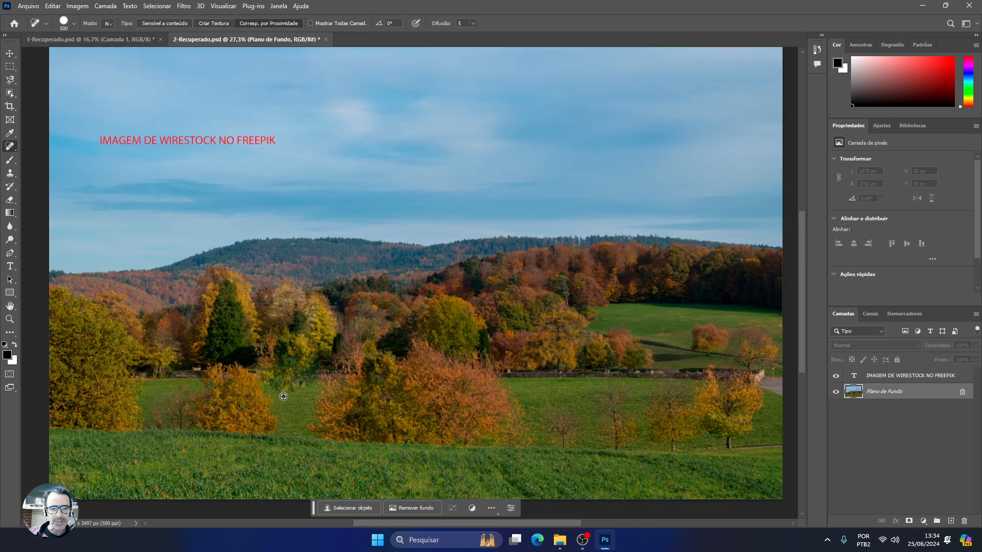
scroll(284, 397, up, 8)
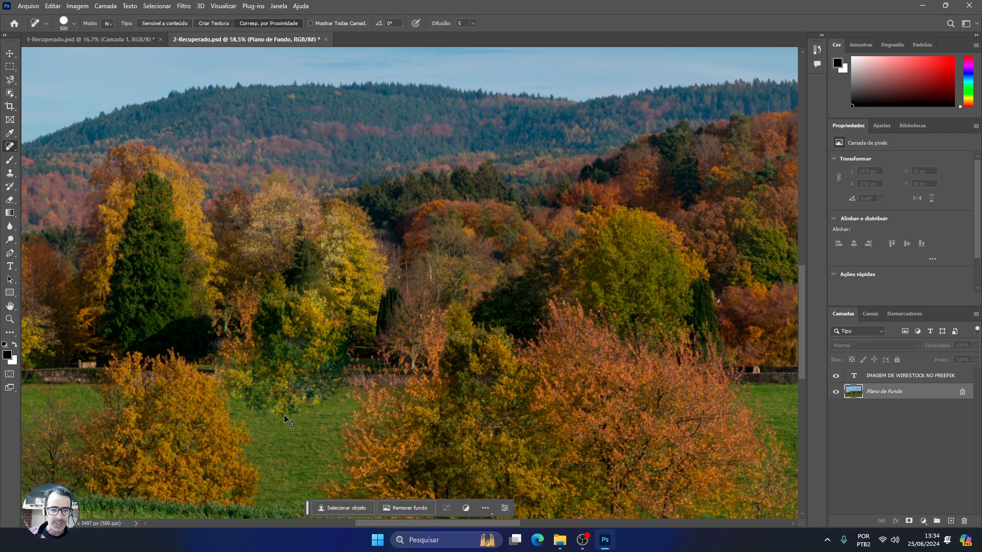
key(ctrl+z)
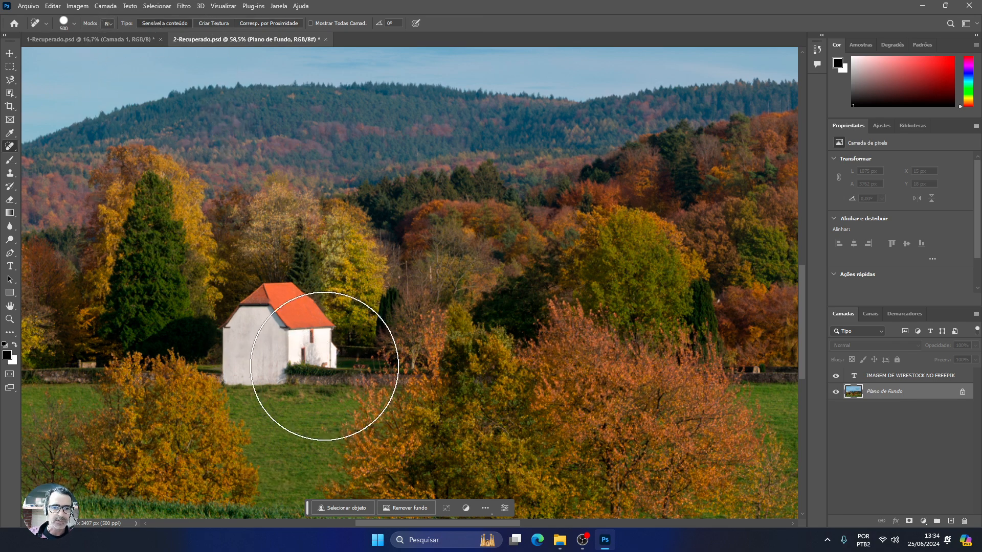
Try the Content-Aware heal once more over the white house at the closer view, and undo it
click(278, 344)
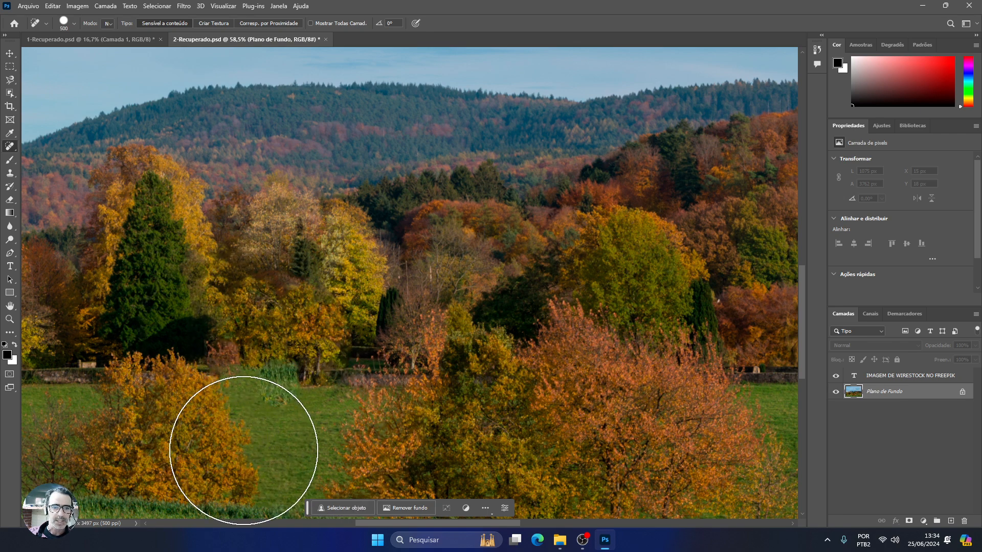
key(ctrl+z)
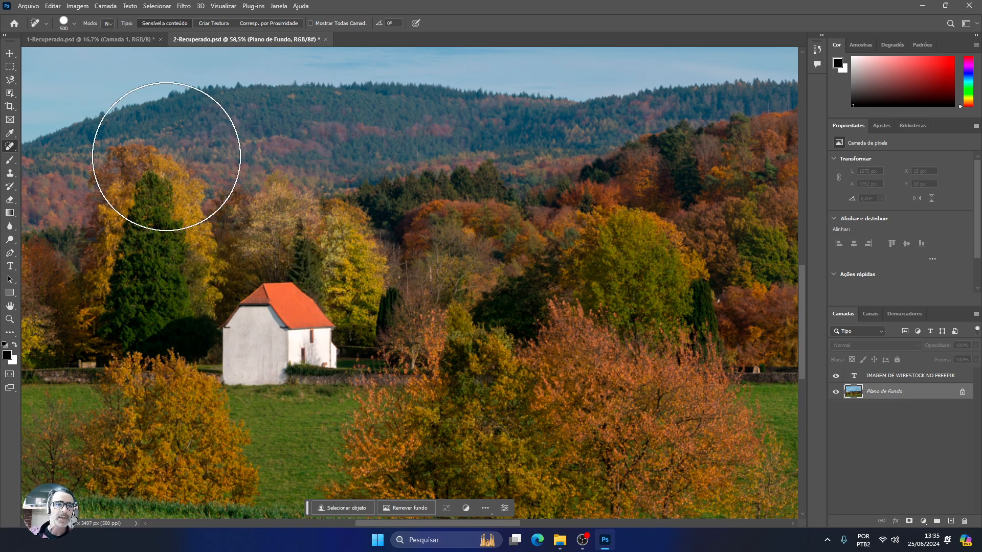
Review the blending modes offered for the Spot Healing Brush without choosing another one
click(109, 23)
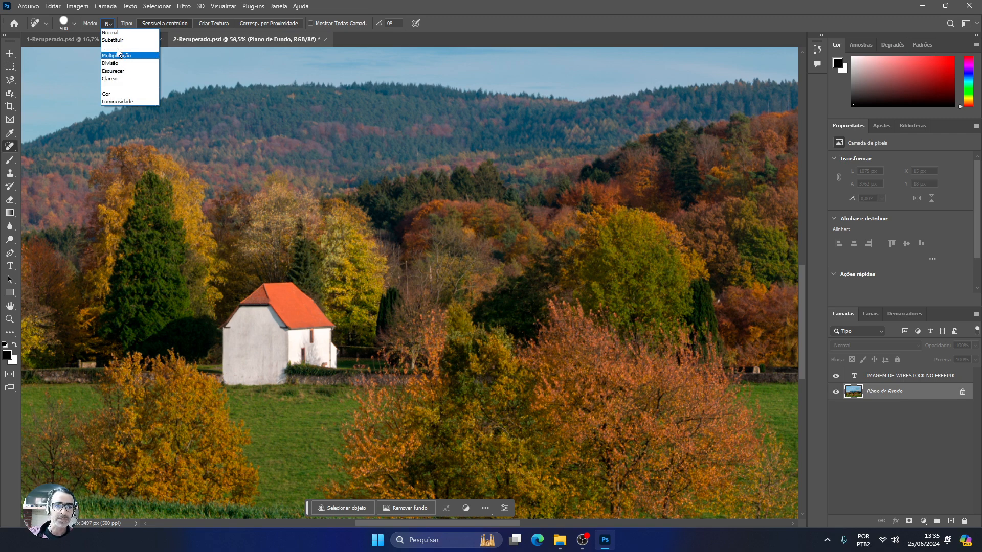
click(374, 3)
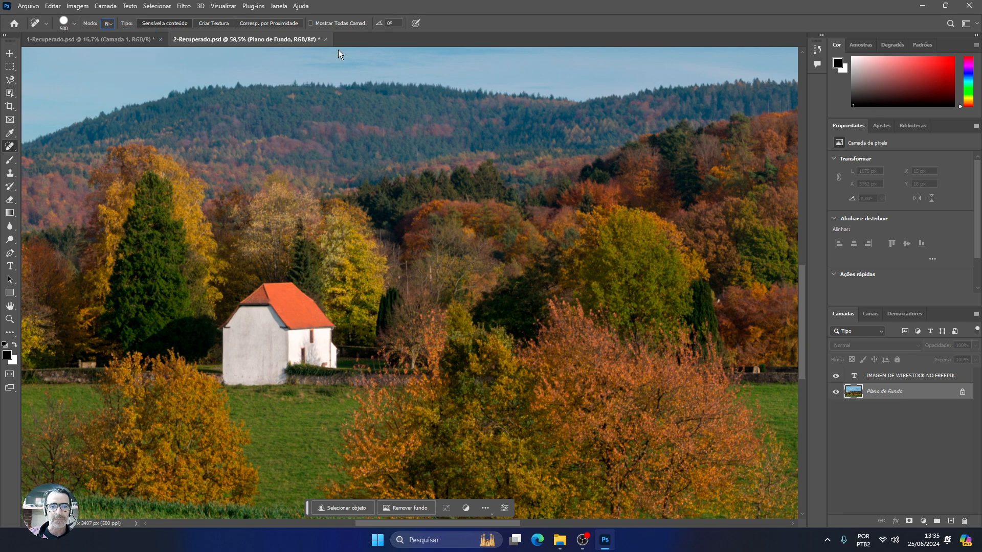
Set the Spot Healing Brush's mode to Replace (Substituir), try one heal over the white house, and undo it
click(111, 23)
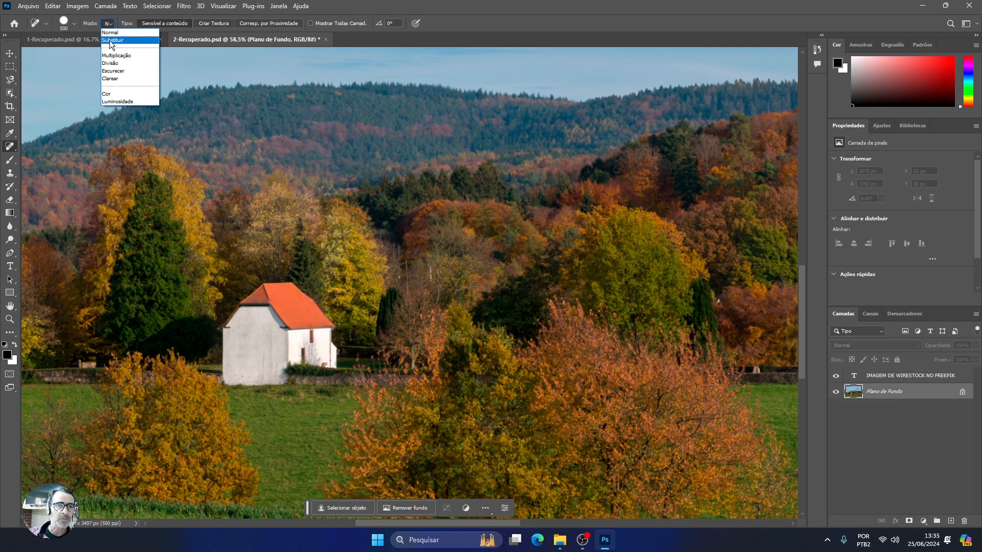
click(109, 41)
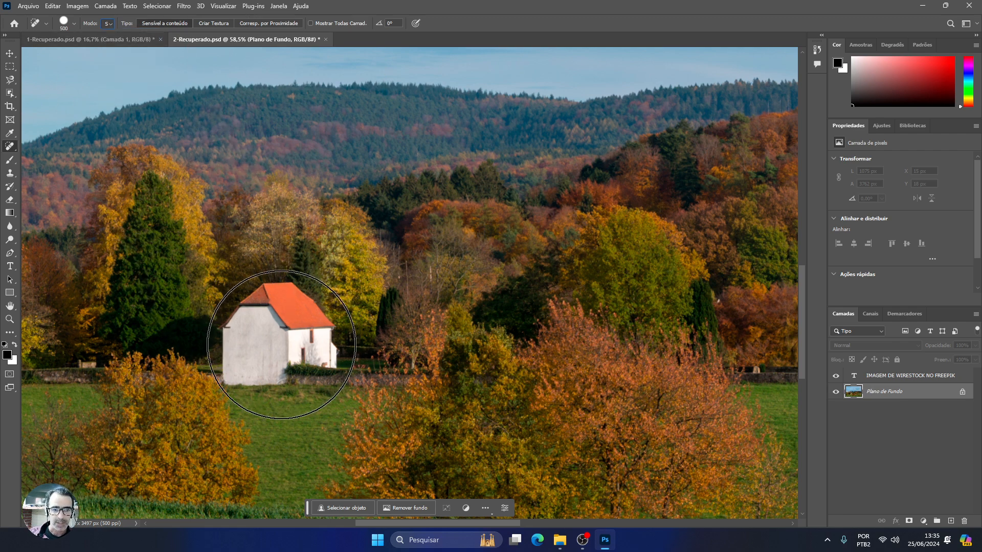
click(280, 347)
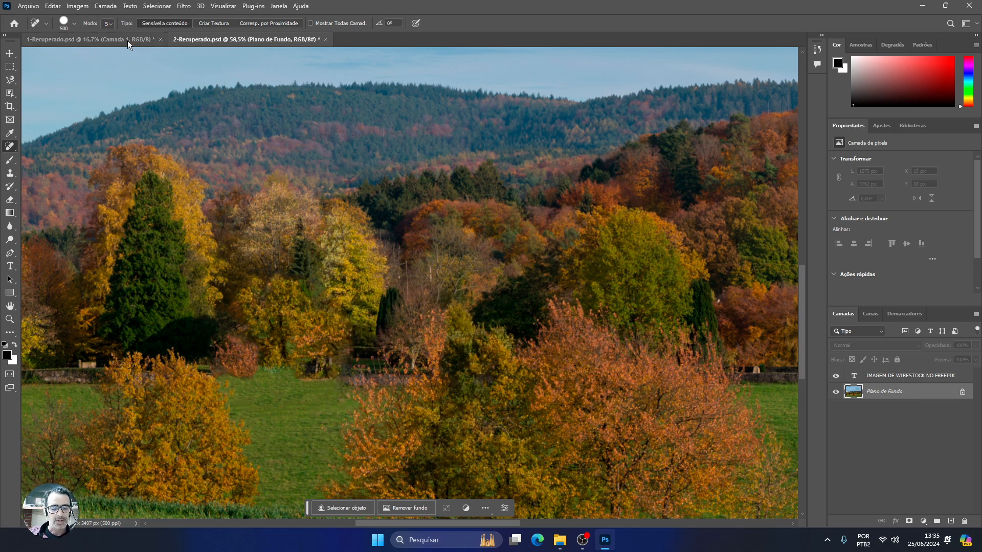
key(ctrl+z)
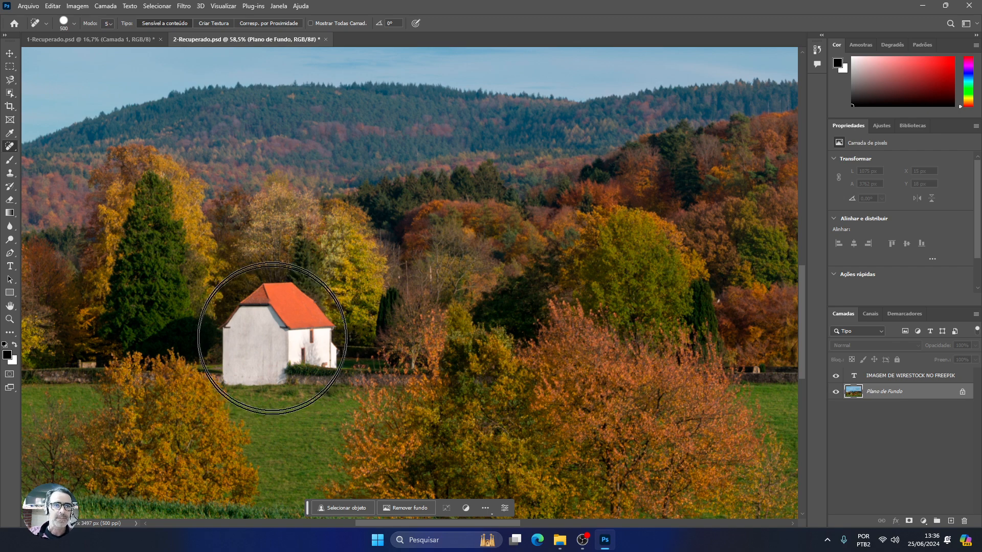
Switch the brush mode to Darken (Escurecer), try three heals over and around the white house, and undo them all
click(109, 23)
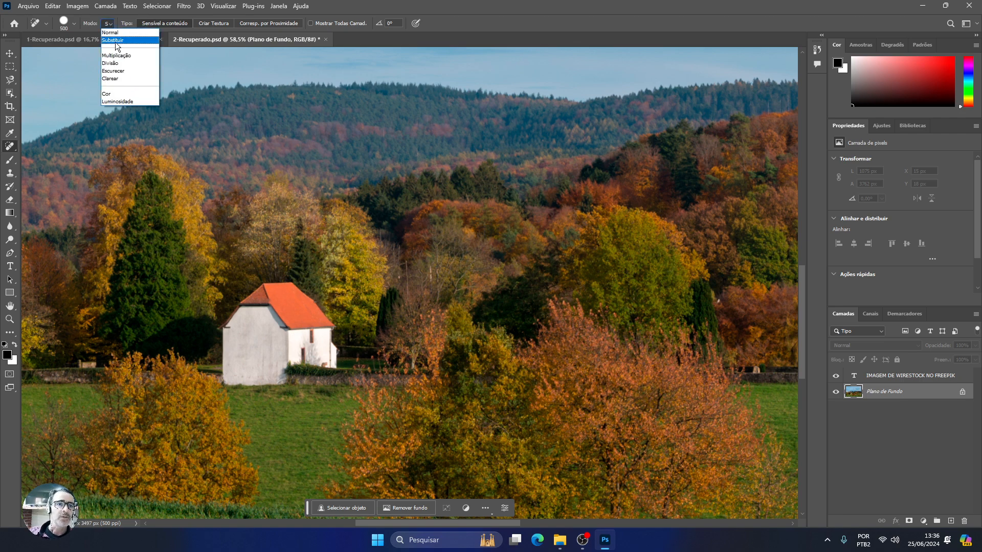
click(113, 72)
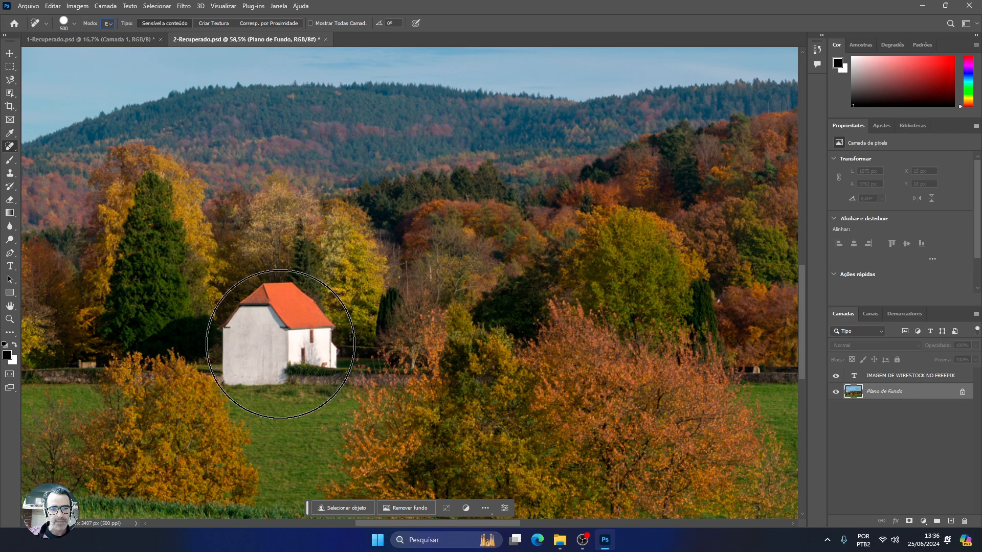
click(280, 344)
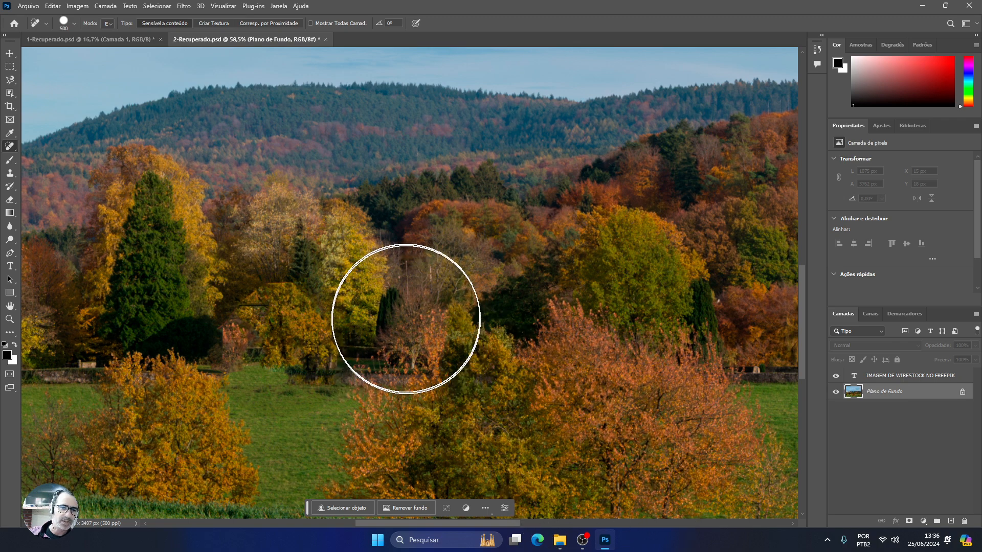
click(281, 337)
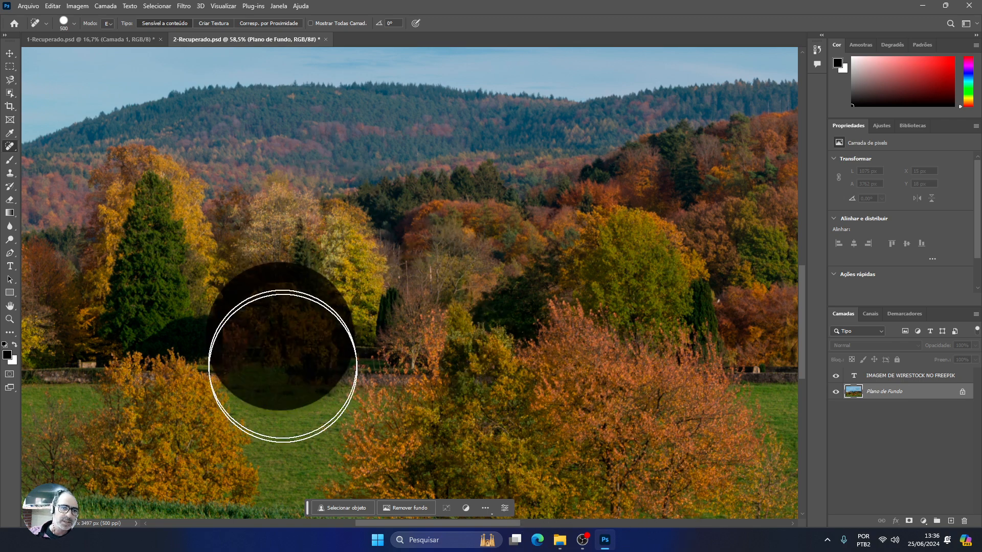
drag(293, 348, 361, 316)
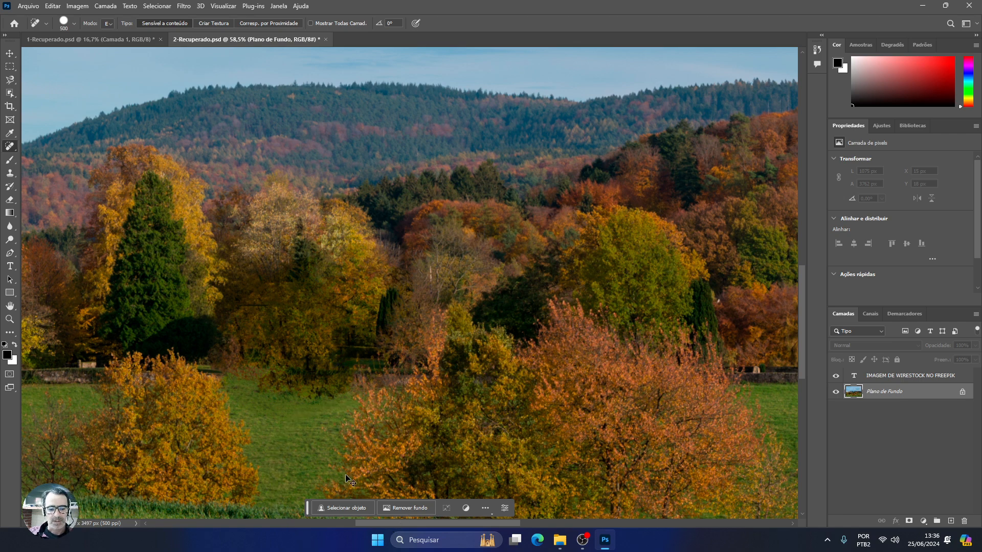
key(ctrl+z)
key(ctrl+z)
key(ctrl+z)
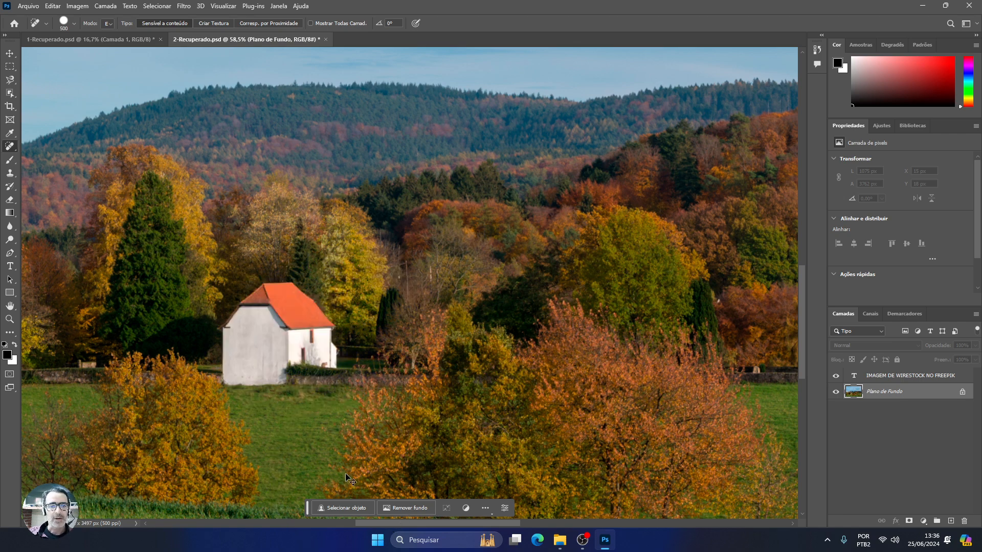
click(114, 41)
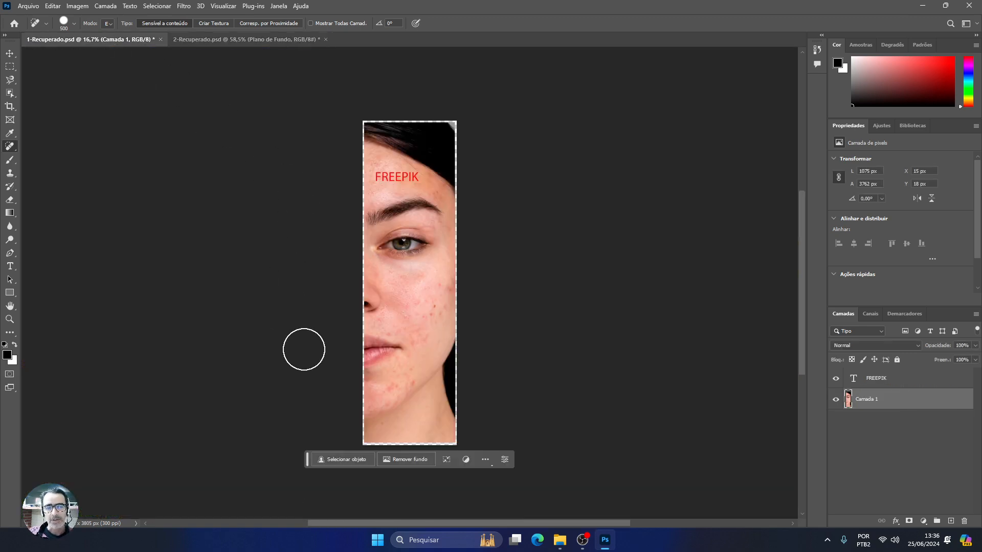
click(220, 39)
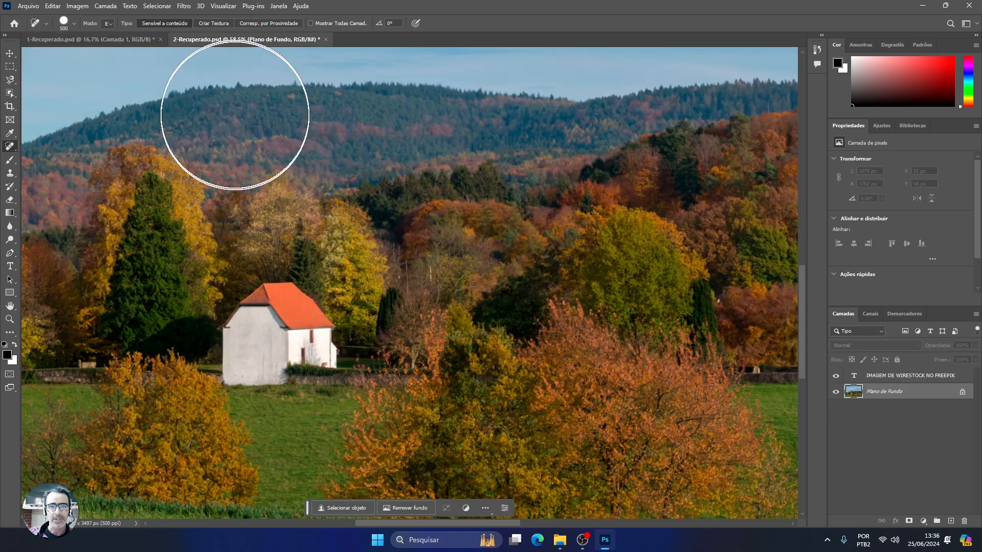
scroll(256, 241, down, 3)
scroll(255, 241, up, 4)
scroll(255, 241, down, 5)
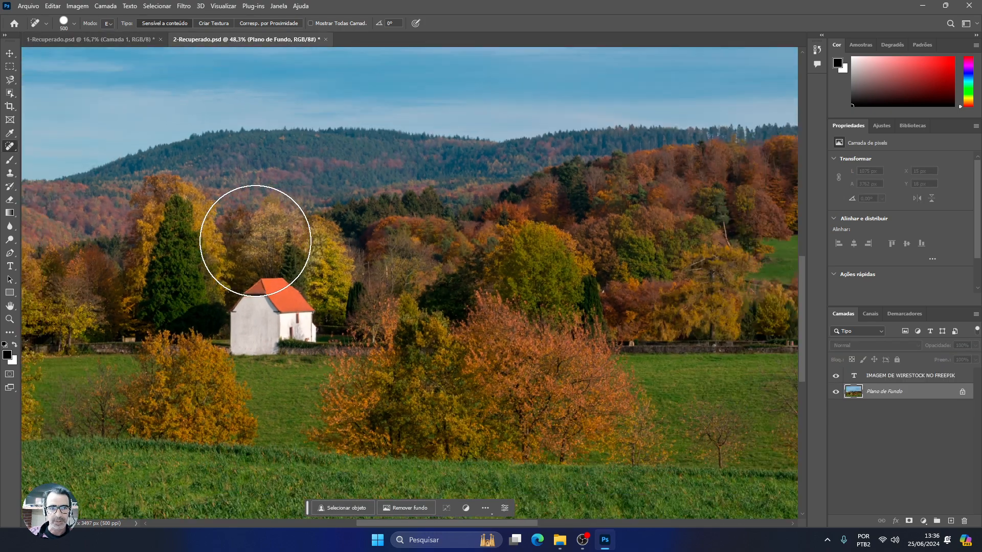
scroll(143, 119, up, 4)
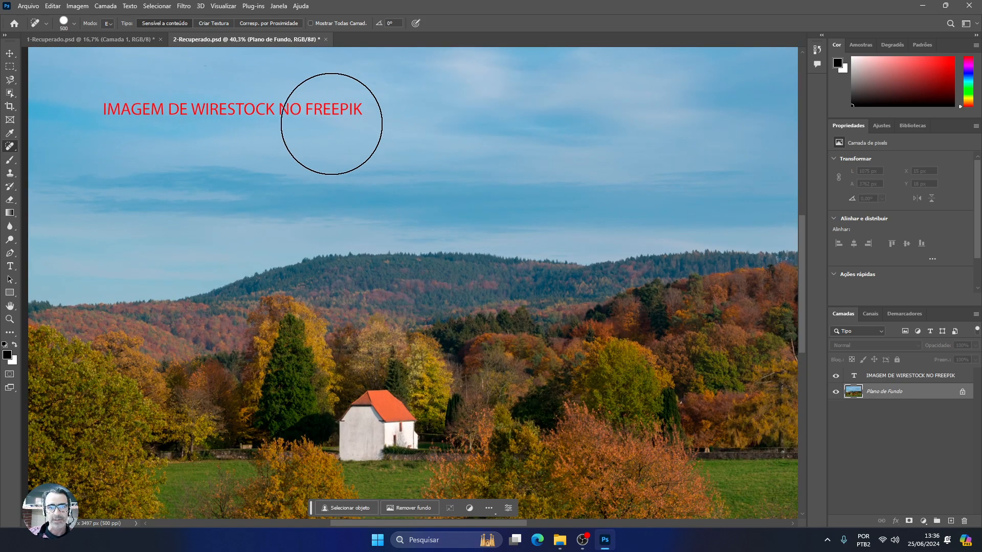
Switch to the portrait in 1-Recuperado.psd and examine the skin blemishes on the cheek up close
click(97, 40)
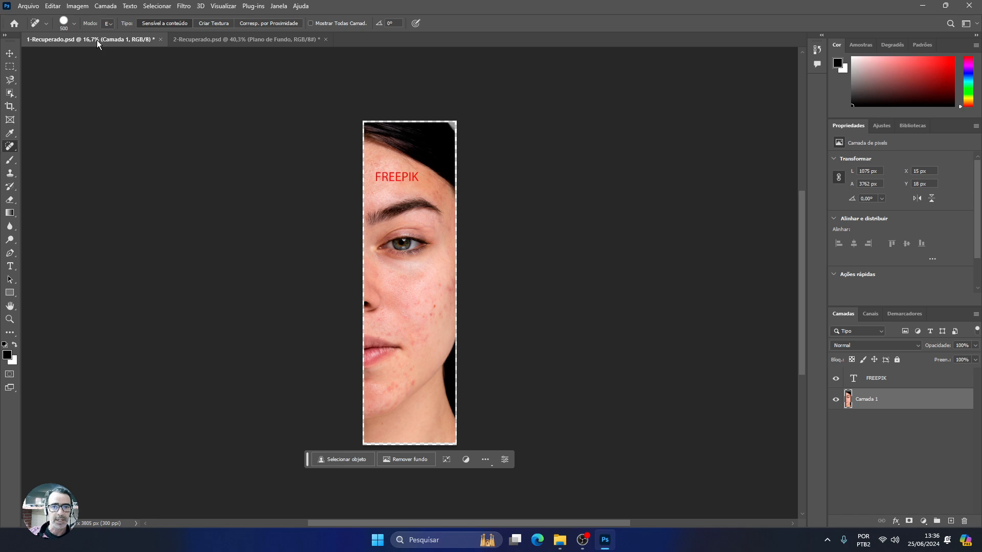
scroll(401, 178, up, 7)
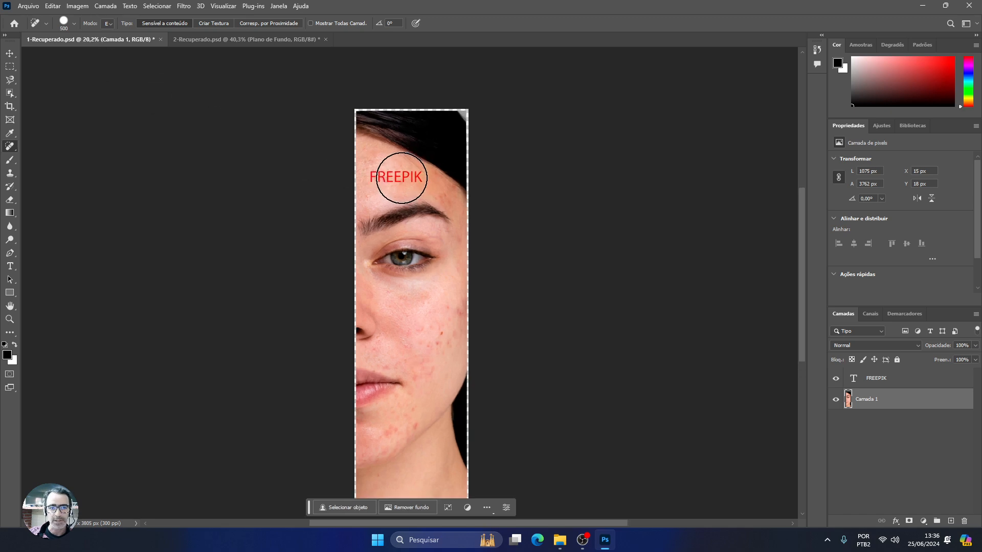
scroll(401, 178, down, 5)
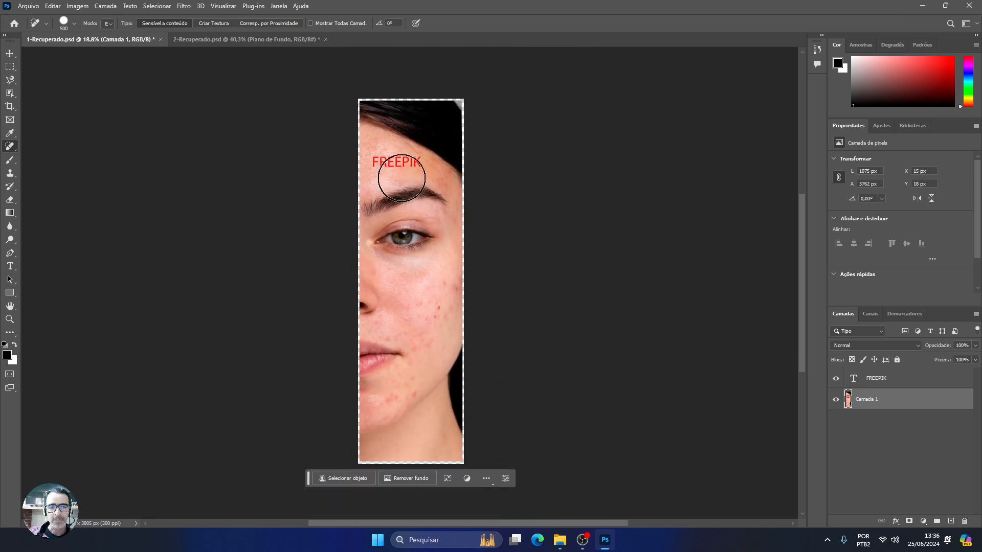
scroll(418, 377, down, 1)
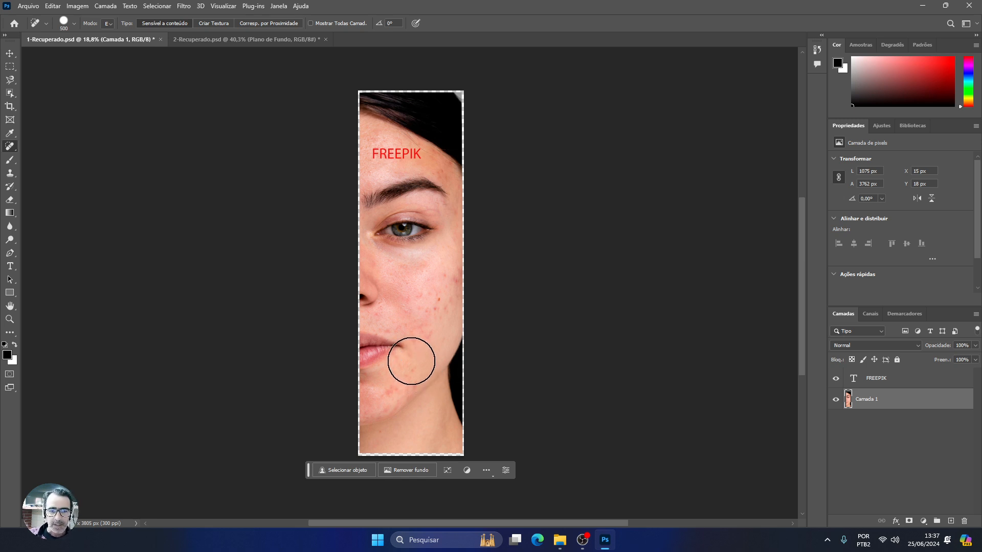
scroll(415, 320, up, 1)
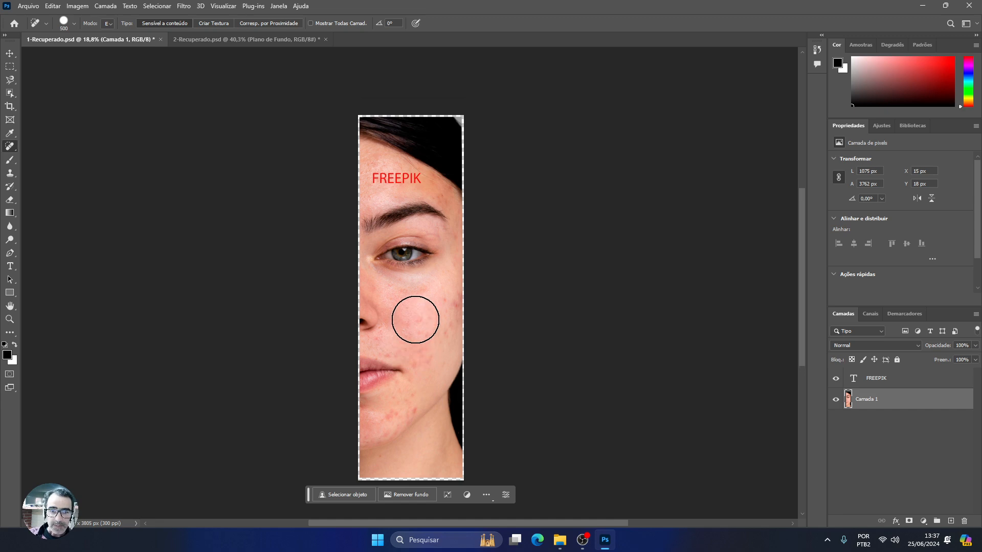
scroll(415, 320, up, 3)
scroll(417, 319, up, 1)
key(super)
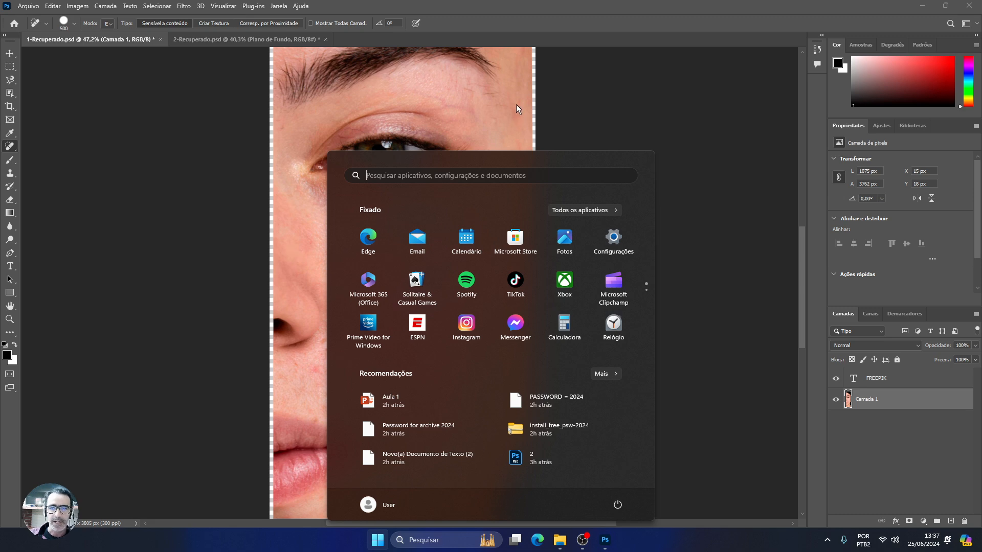
key(Escape)
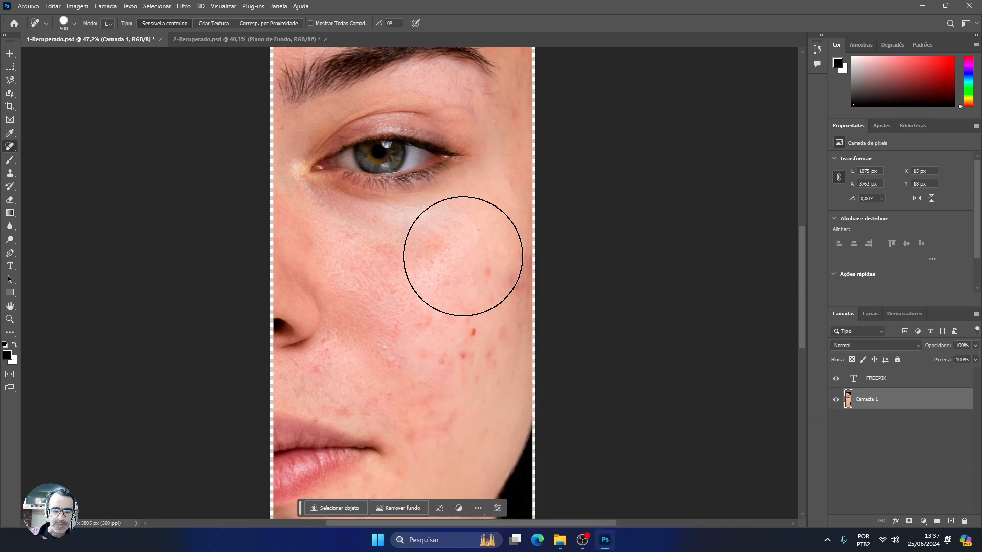
scroll(394, 248, up, 1)
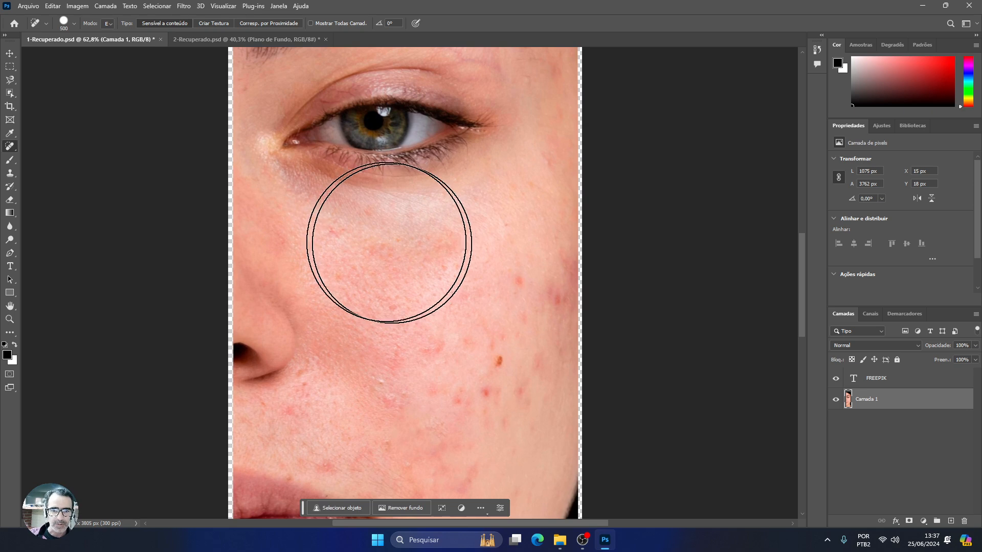
Choose the Spot Healing Brush tool and set its mode to Normal
right_click(17, 151)
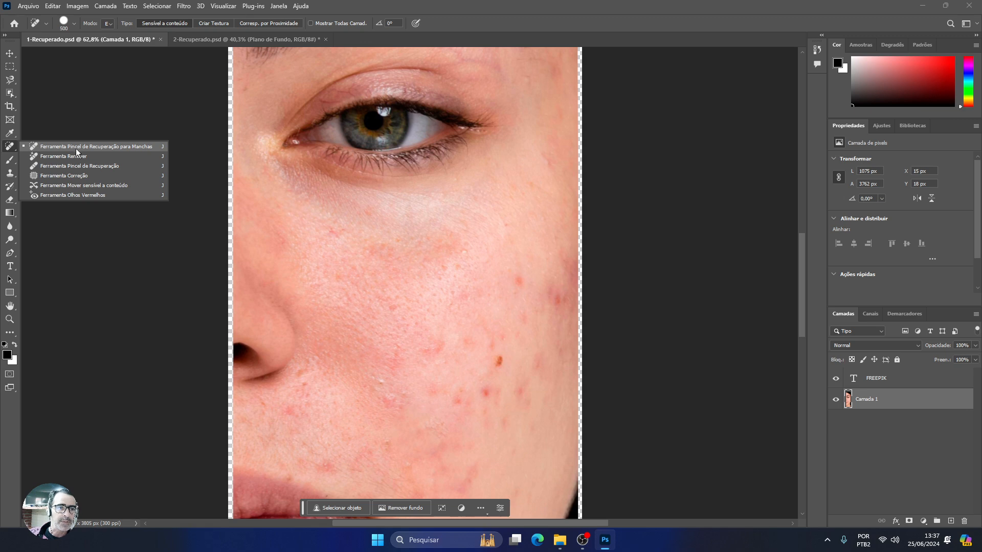
click(119, 148)
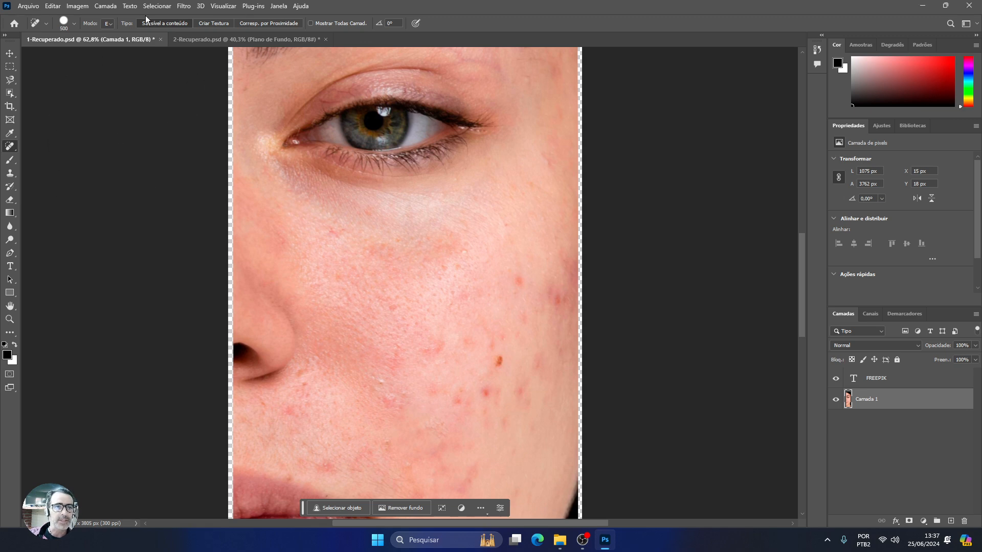
click(109, 24)
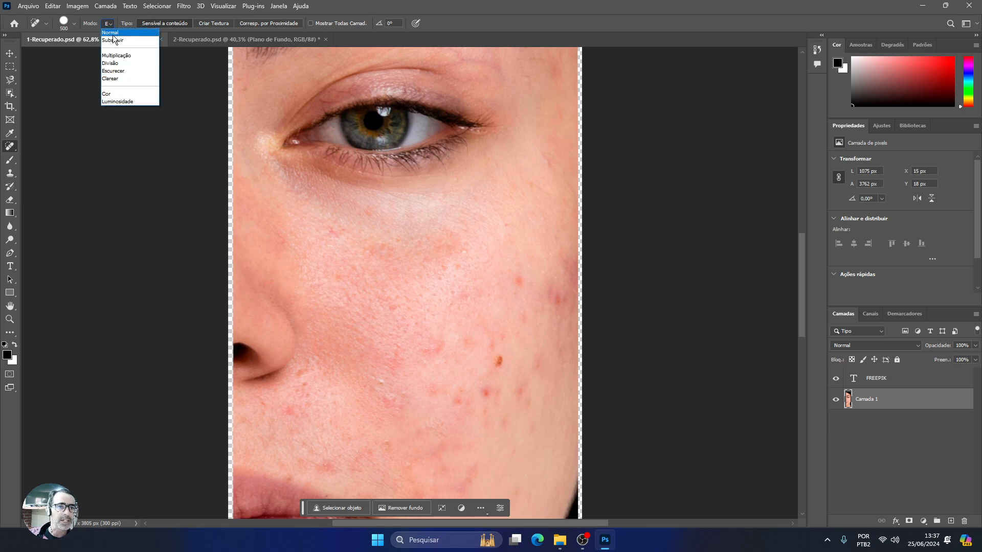
click(111, 33)
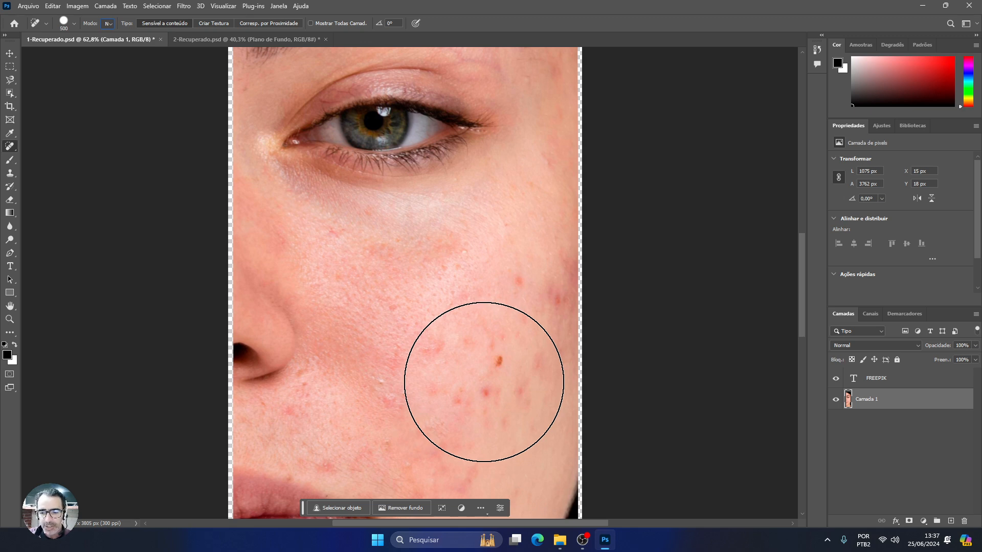
Reduce the Spot Healing Brush's size to 90 for the small blemishes on the cheek
click(489, 381)
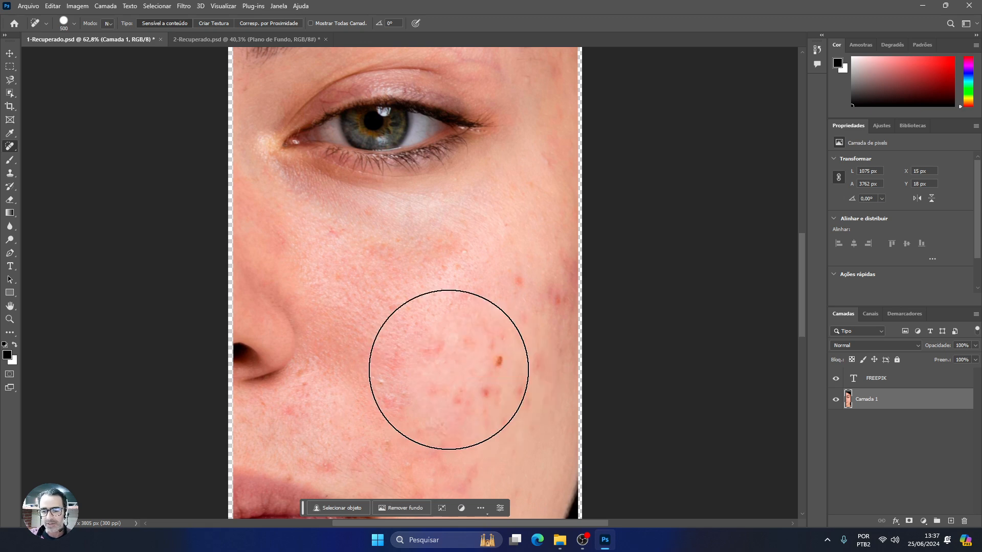
key(bracketleft)
key(bracketleft)
key(bracketleft)
key(bracketleft)
key(bracketleft)
key(bracketleft)
key(bracketleft)
key(bracketleft)
key(bracketleft)
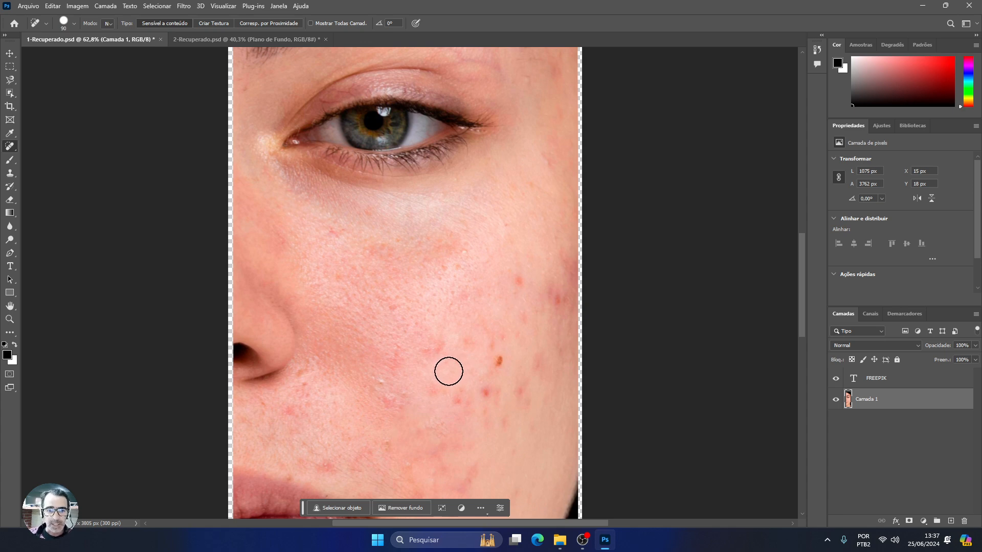
Heal the brown spot and the most visible red marks on the cheek, beside the nose and above the upper lip one by one
click(502, 364)
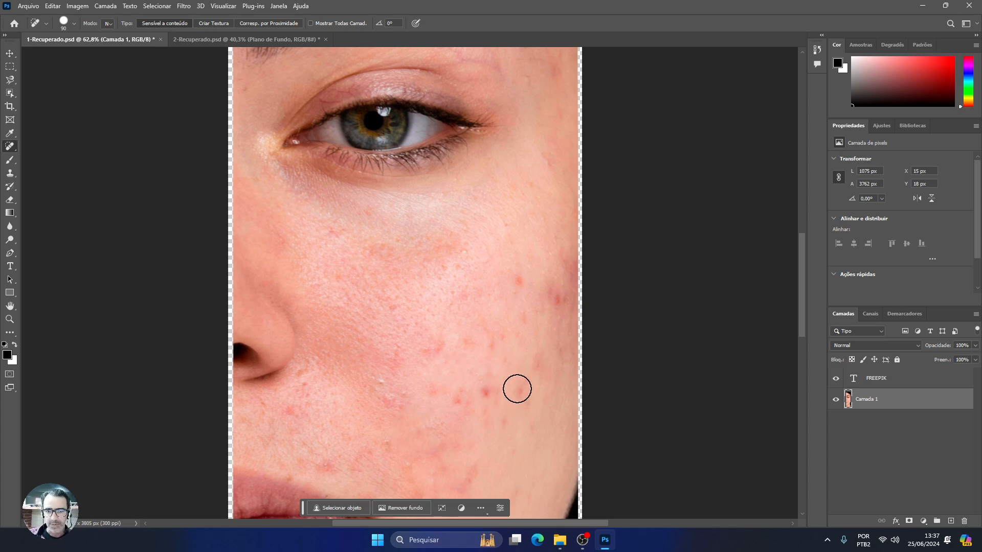
click(522, 284)
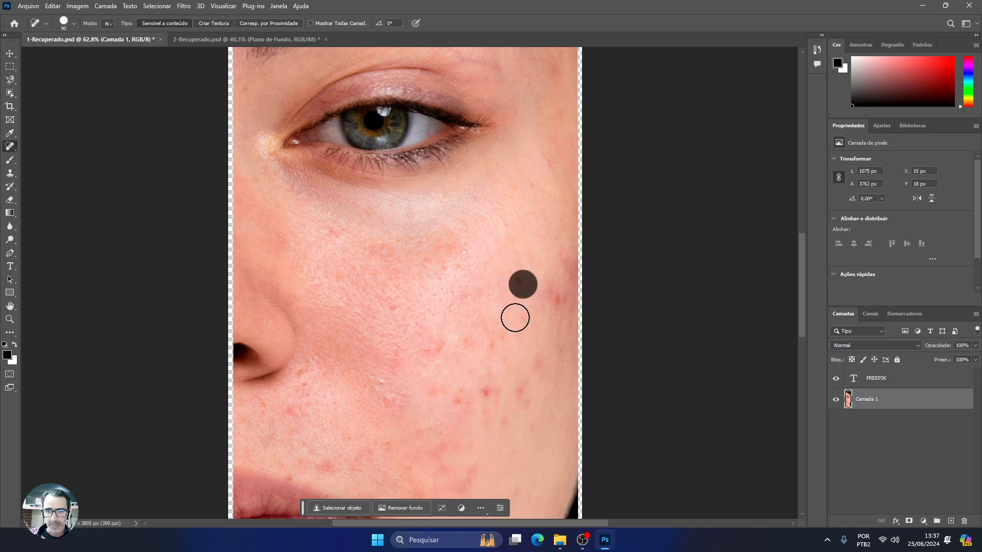
click(553, 302)
click(484, 392)
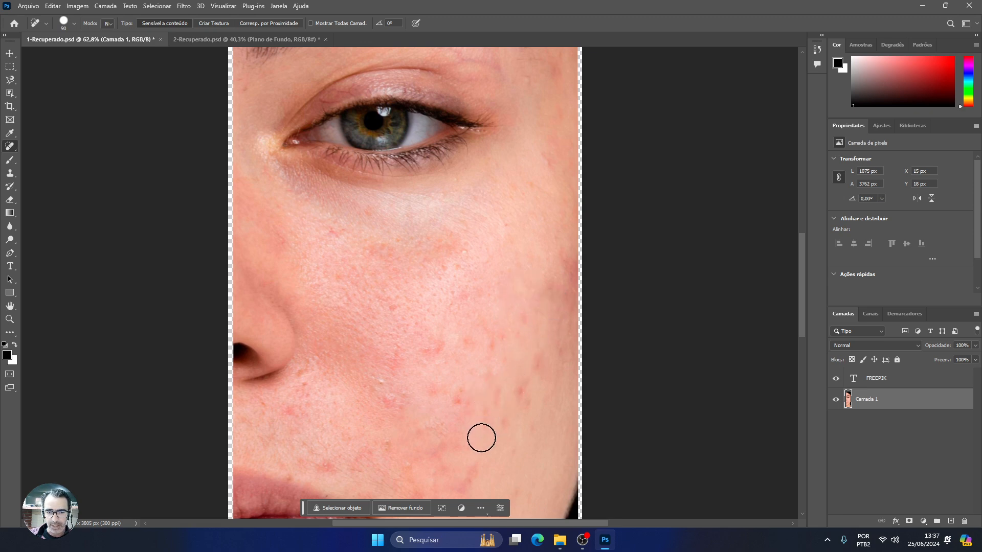
click(461, 404)
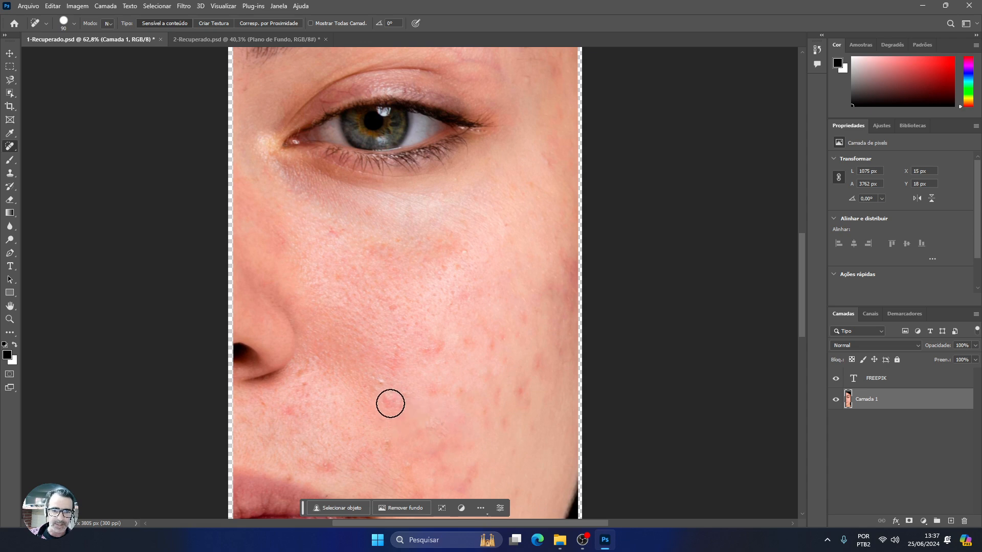
click(382, 384)
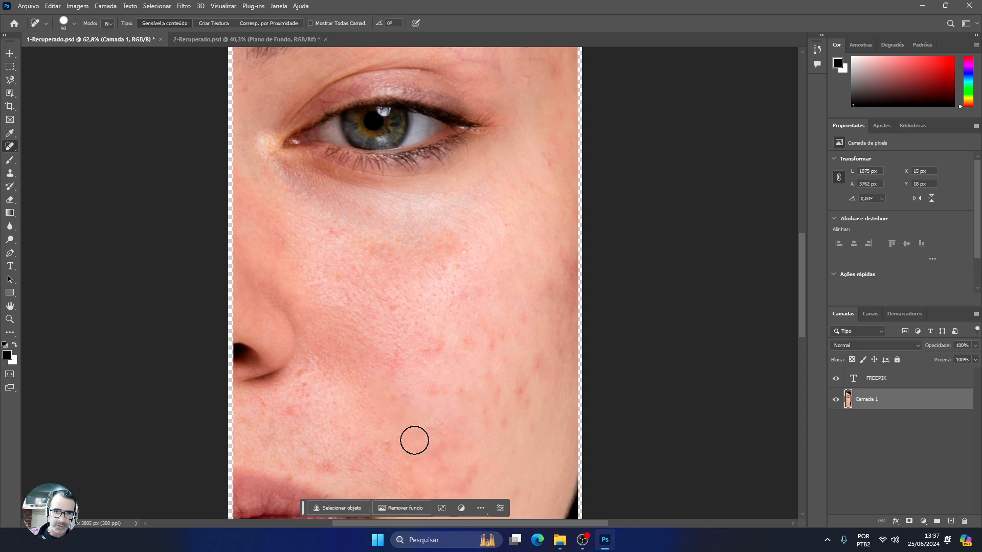
click(405, 396)
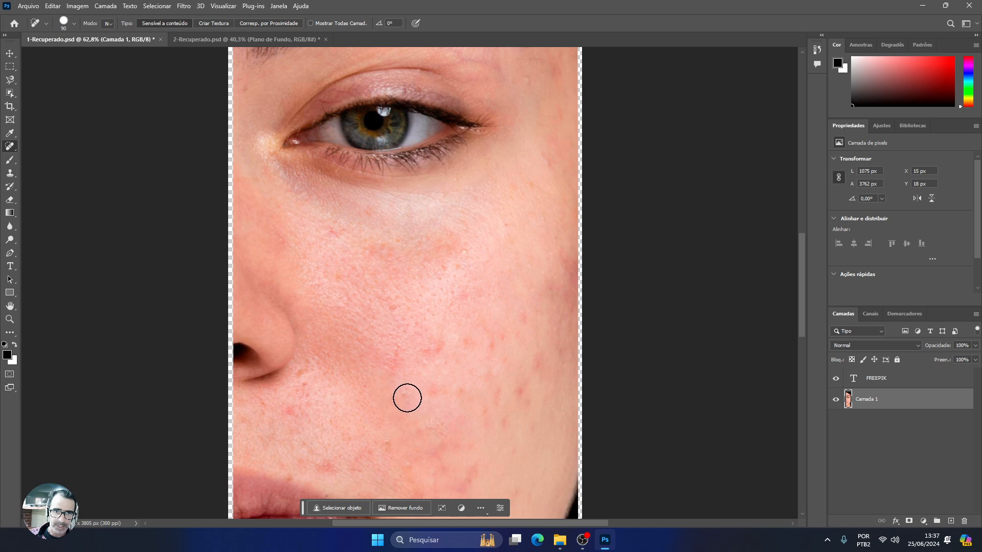
click(329, 463)
scroll(404, 384, down, 3)
scroll(408, 380, down, 3)
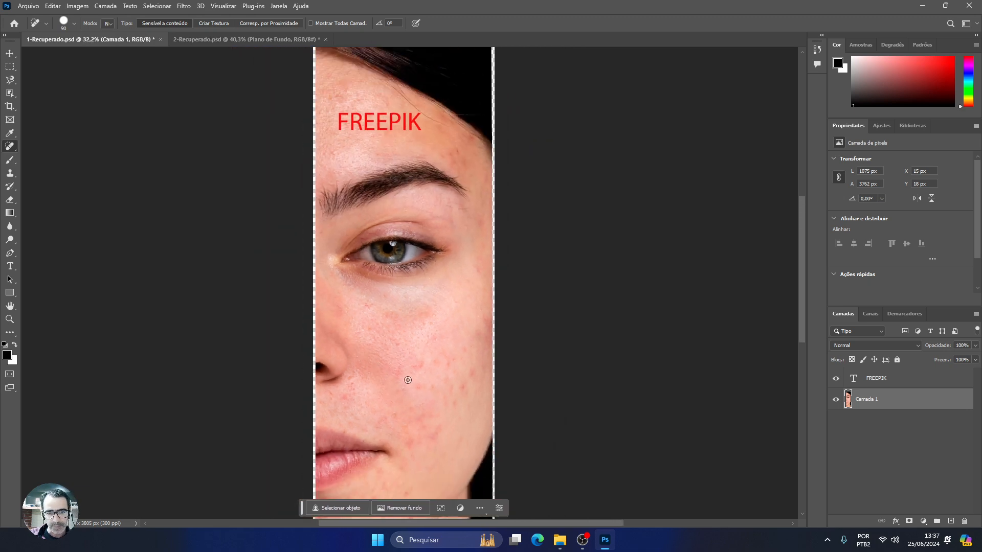
Heal more red marks on the lower cheek, above the upper lip and across the middle of the cheek
scroll(434, 430, up, 4)
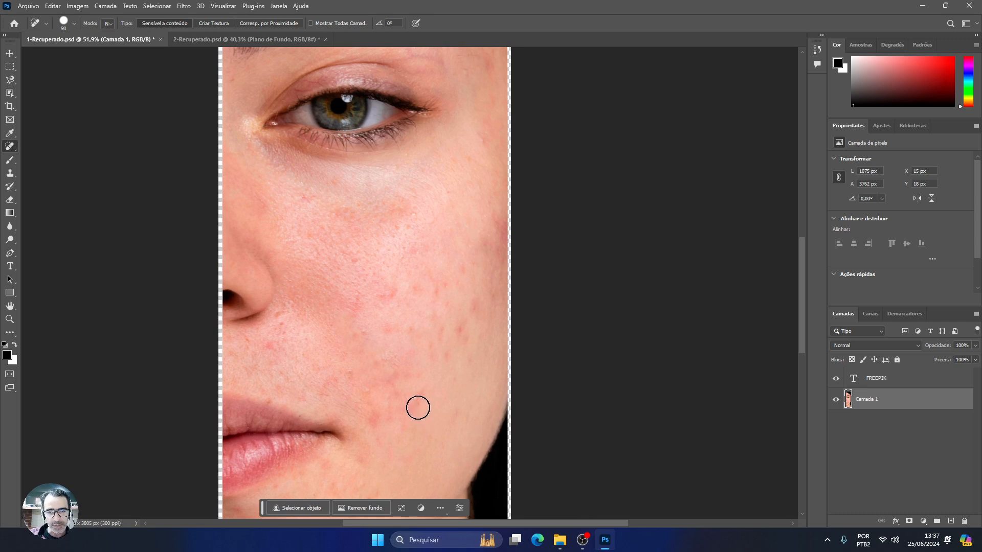
click(418, 397)
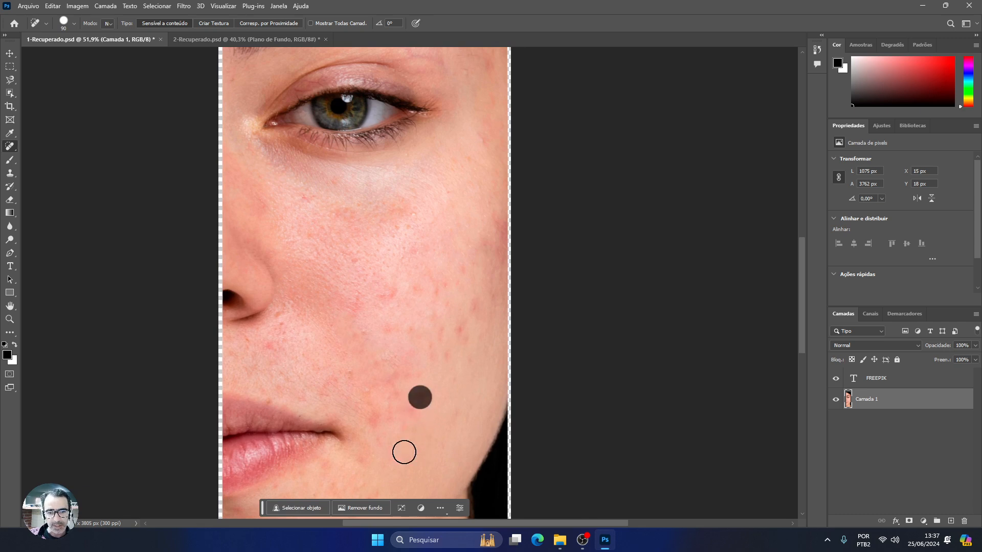
click(361, 396)
click(351, 378)
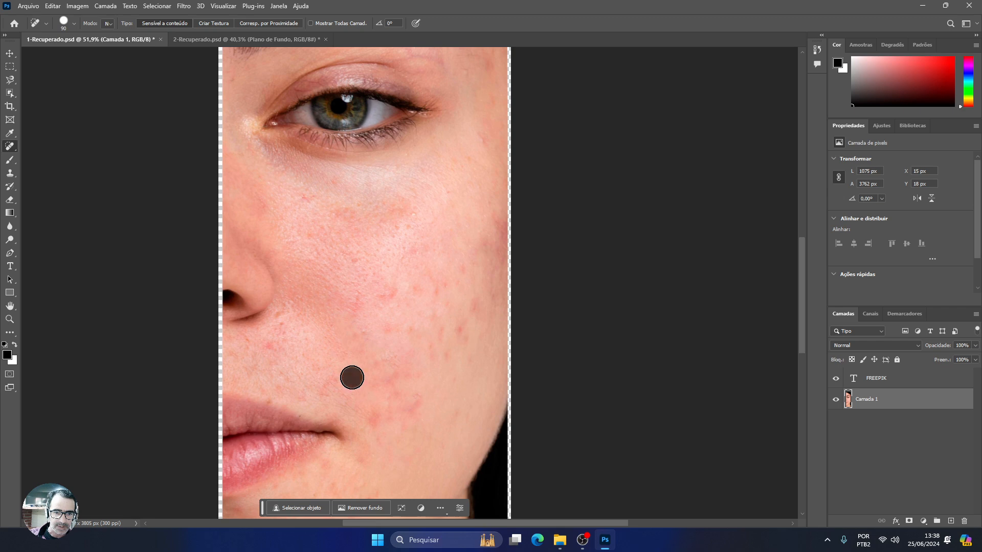
click(265, 343)
click(248, 346)
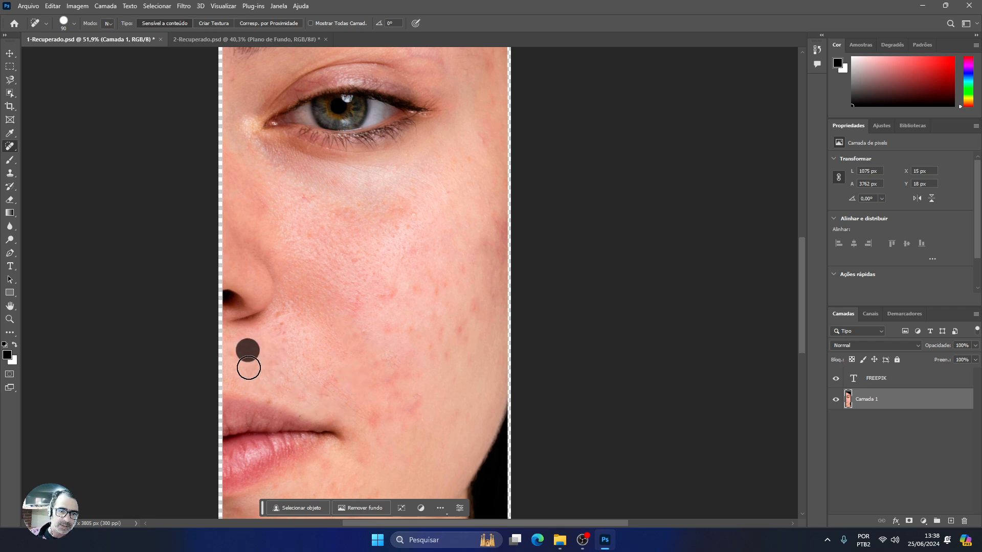
click(248, 339)
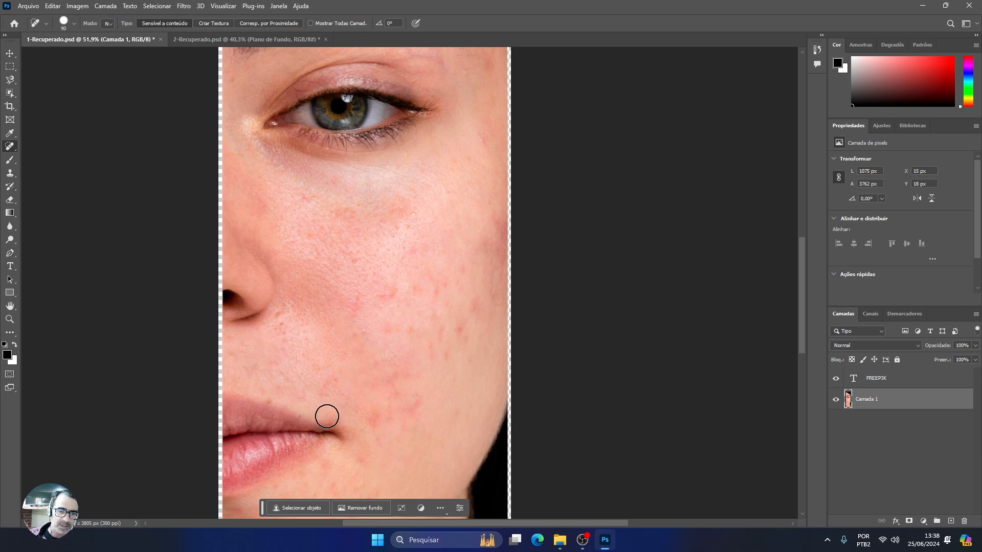
click(383, 300)
click(476, 309)
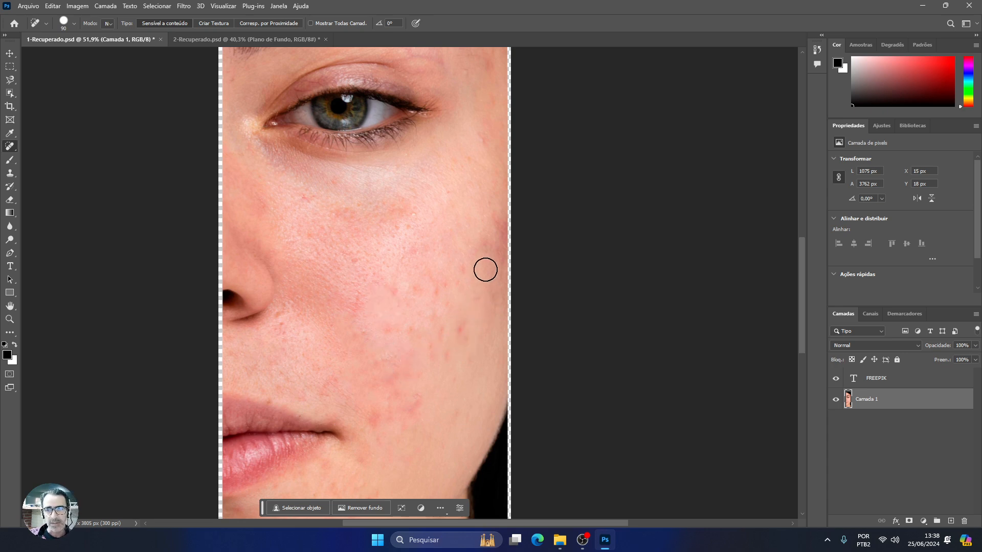
Heal the dark reddish patches along the outer edge of the cheek
click(495, 236)
click(496, 252)
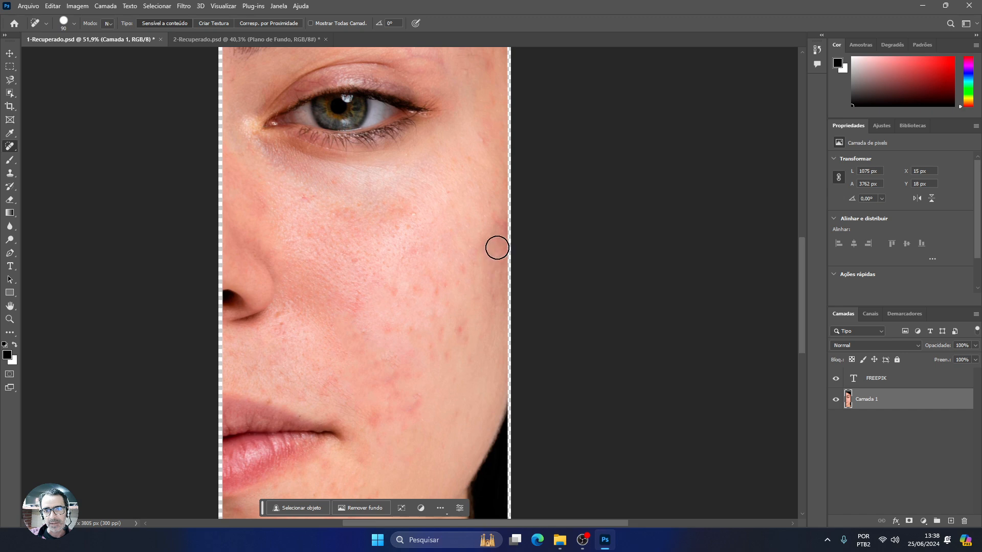
click(496, 230)
click(496, 251)
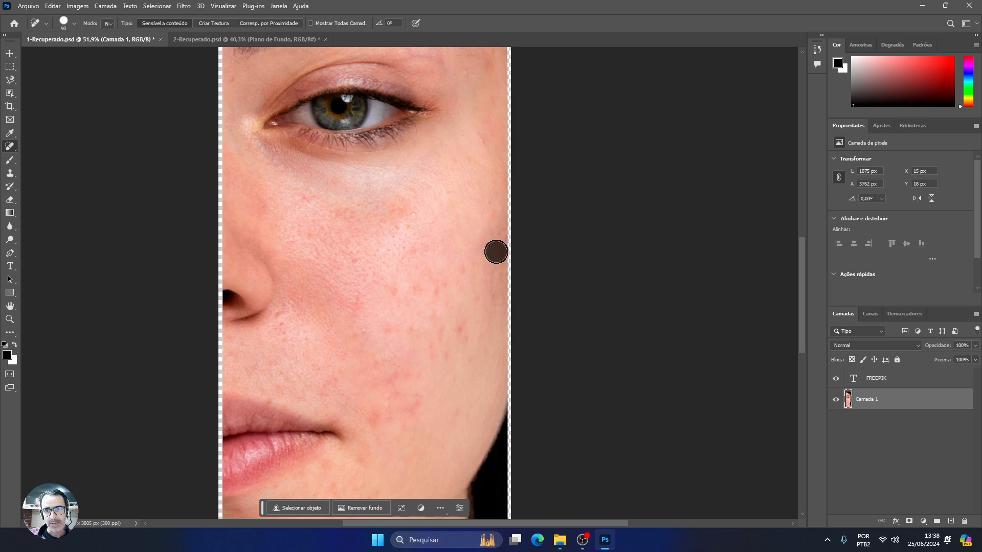
click(497, 286)
click(496, 297)
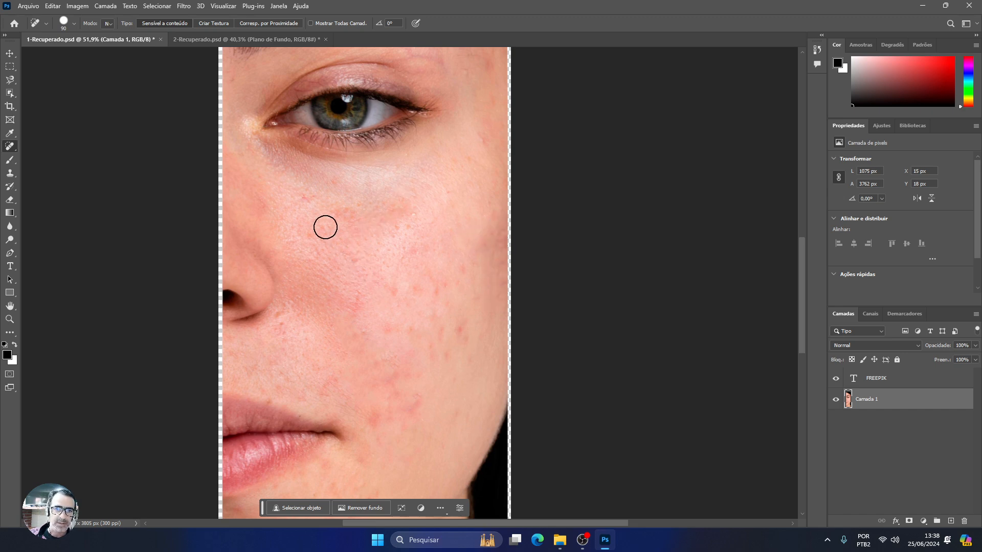
Heal the small red spots under the eye and beside the nostril
click(305, 201)
click(333, 185)
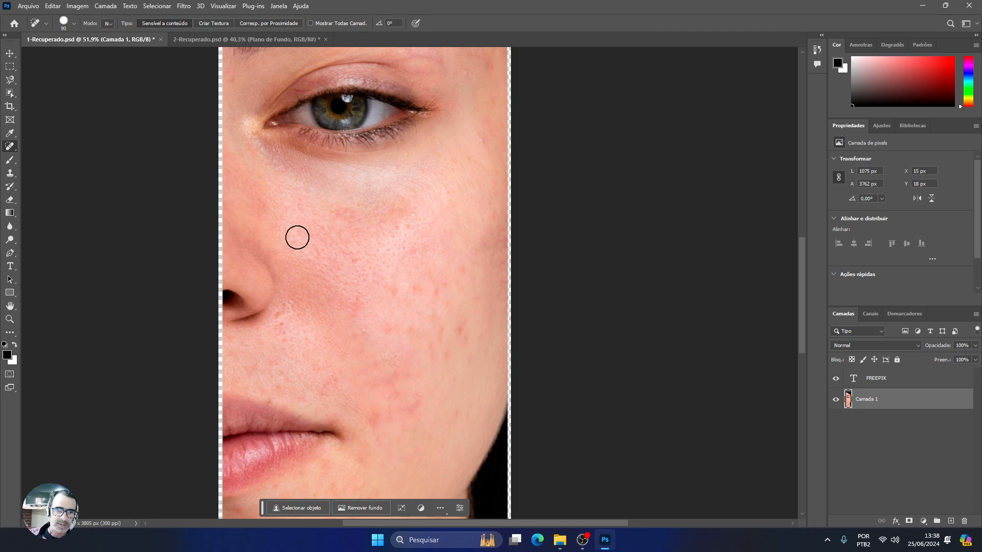
click(282, 307)
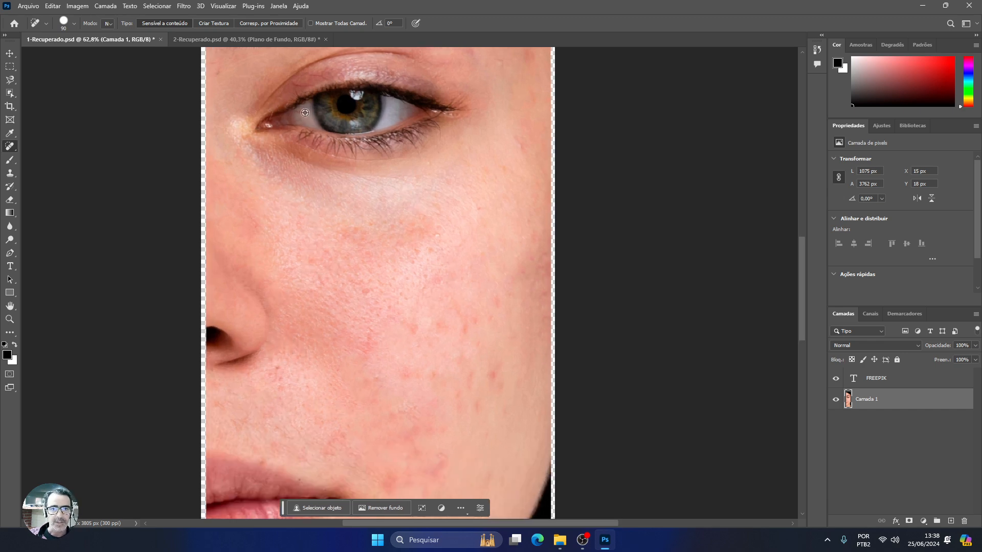
Reduce the brush size to 15 and paint over the thin veins on the upper eyelid to heal them
scroll(303, 111, up, 5)
scroll(305, 113, up, 5)
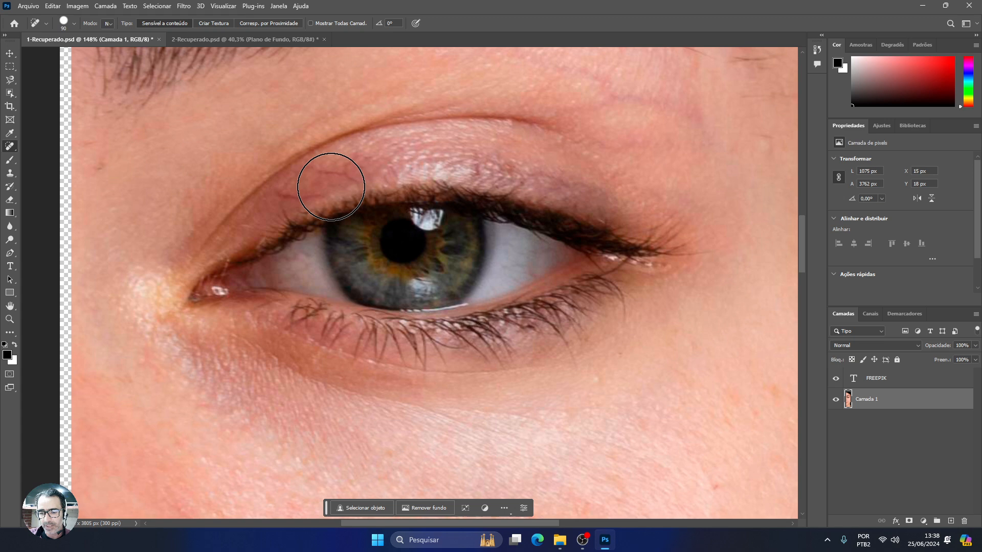
key(bracketleft)
key(bracketleft)
key(bracketleft)
key(bracketleft)
key(bracketleft)
key(bracketleft)
key(bracketleft)
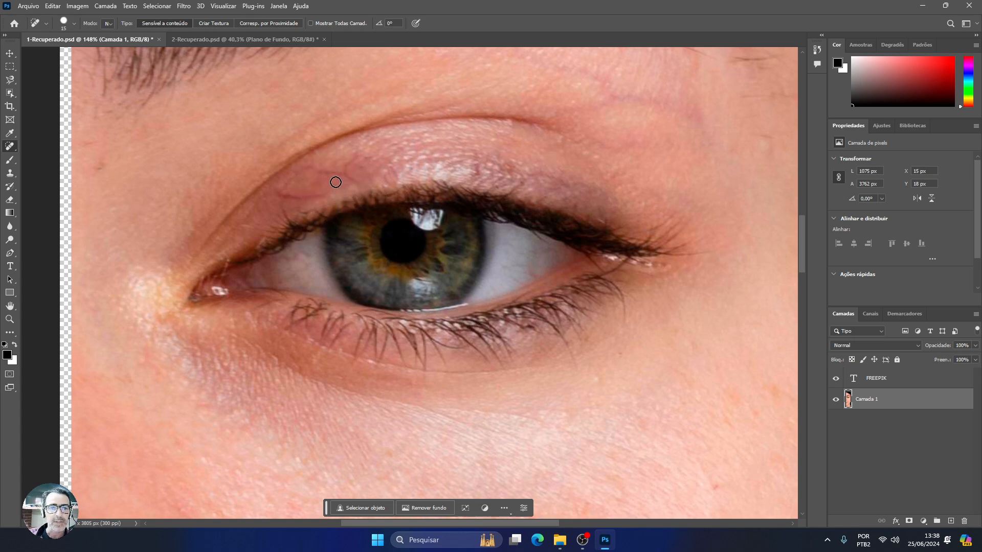
scroll(335, 182, up, 3)
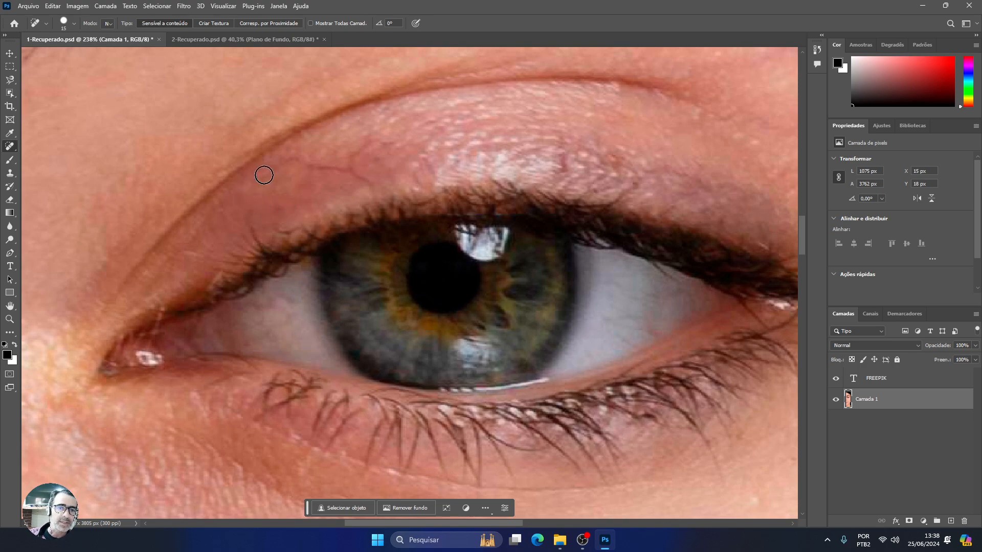
mouse_move(273, 169)
mouse_down()
mouse_move(309, 164)
mouse_move(357, 179)
mouse_move(385, 143)
mouse_up()
drag(556, 171, 560, 160)
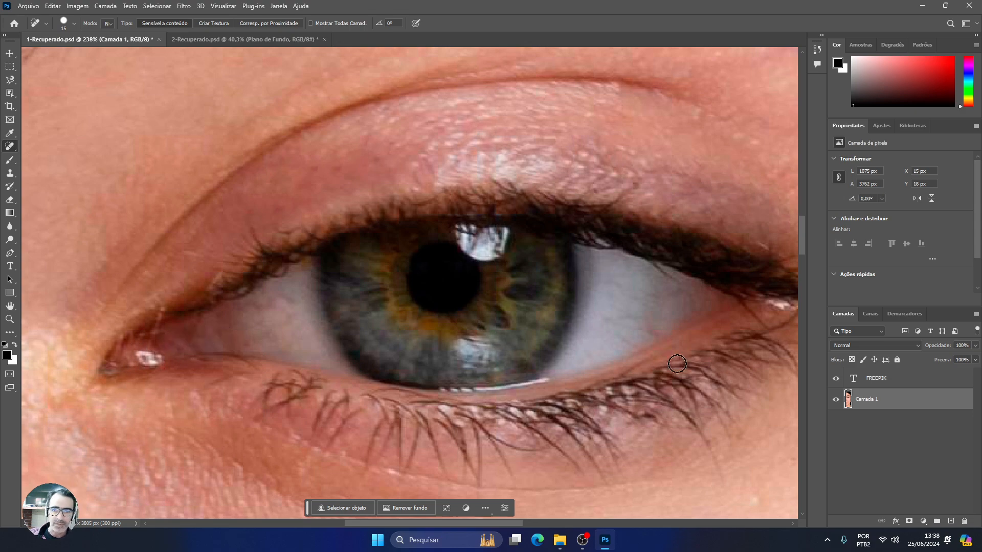
Enlarge the brush to 30 and heal the mark between the eyelid crease and the outer end of the eyebrow
scroll(427, 172, down, 10)
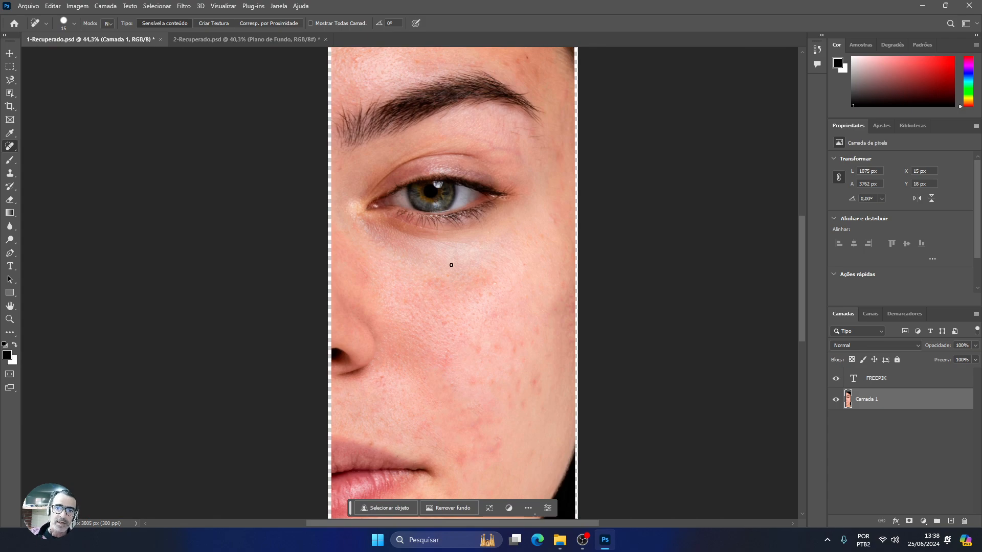
scroll(430, 241, up, 6)
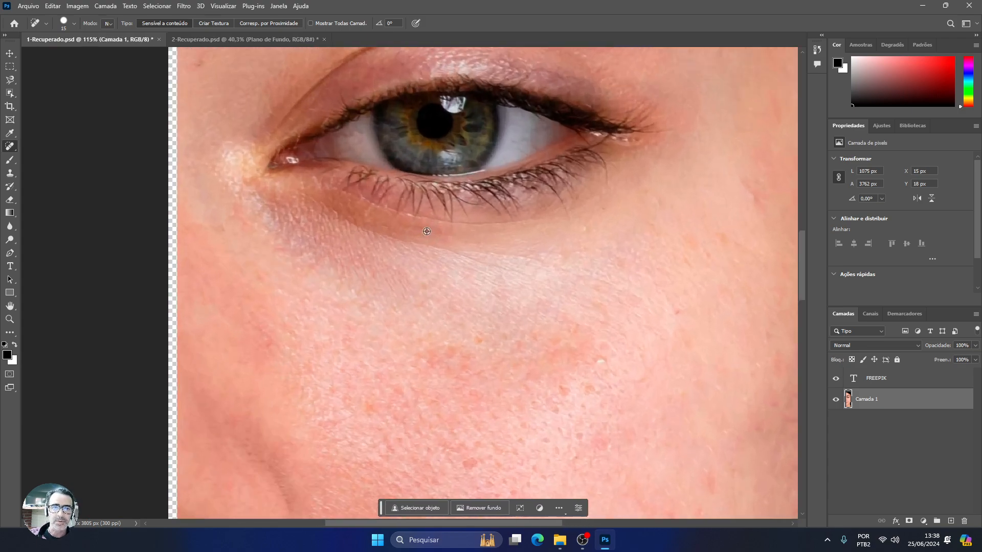
scroll(427, 225, up, 2)
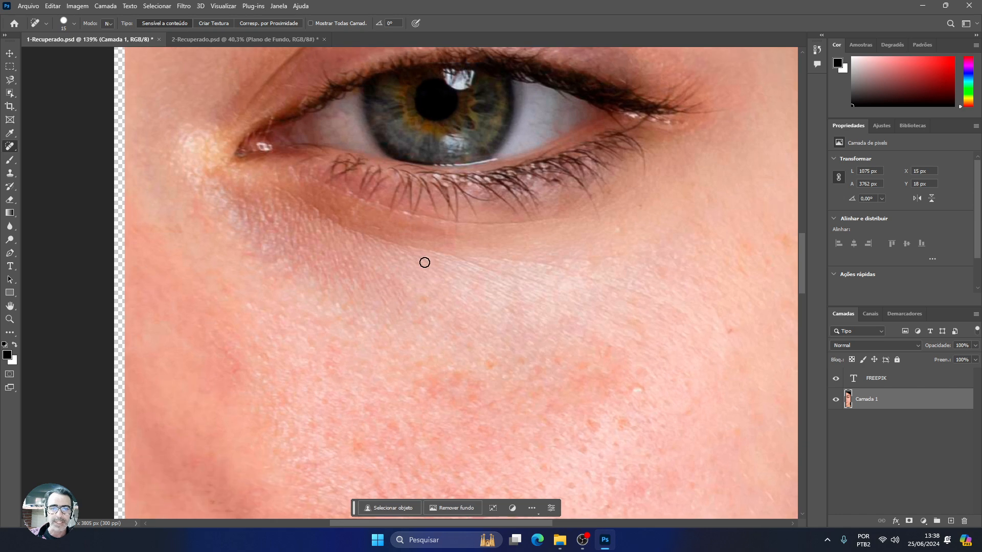
scroll(424, 262, down, 6)
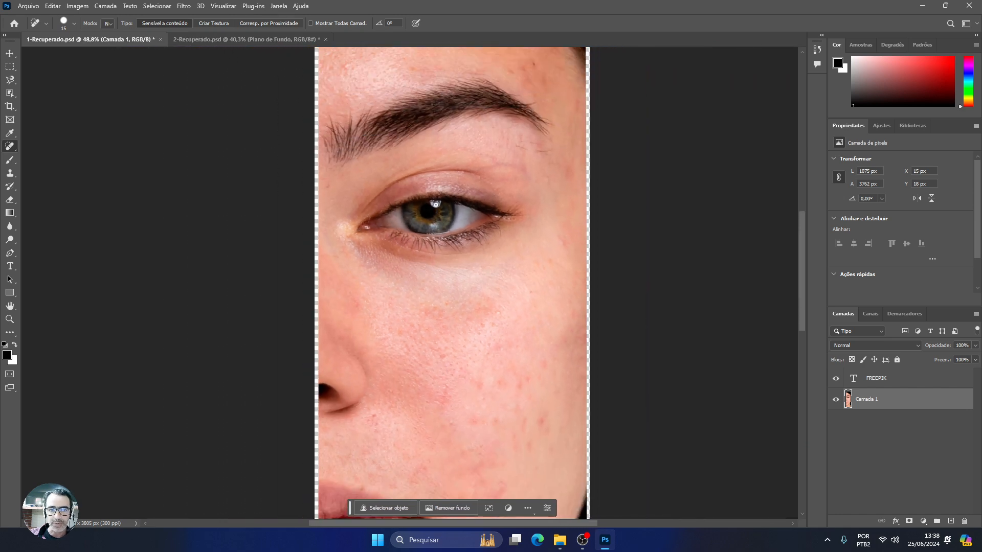
scroll(473, 188, up, 3)
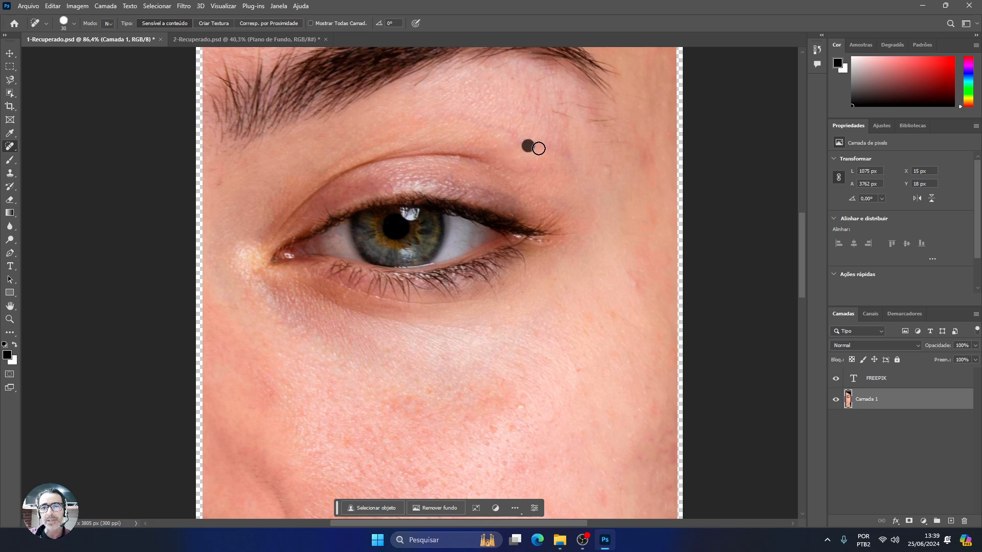
click(527, 146)
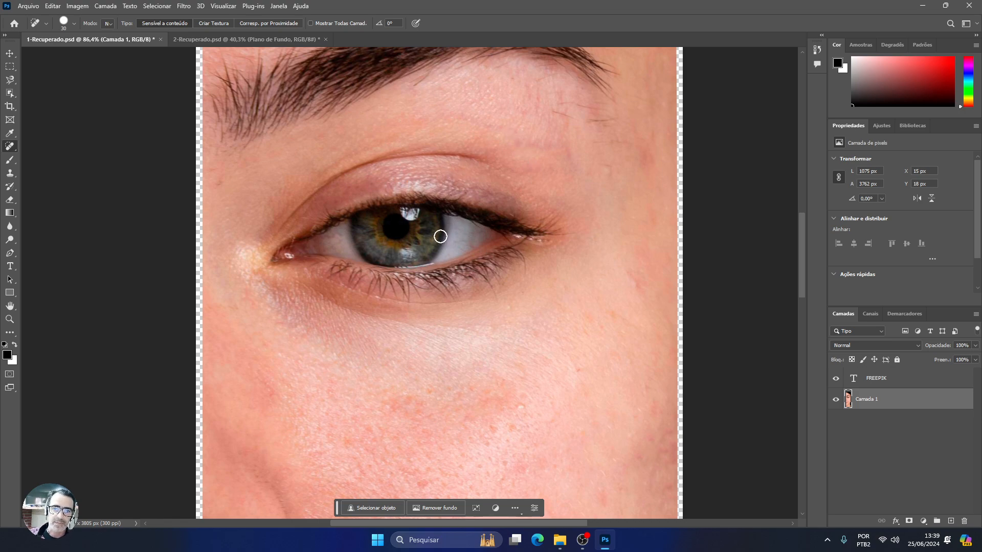
Heal the small veins in the white of the eye between the iris and the outer corner
scroll(414, 242, up, 5)
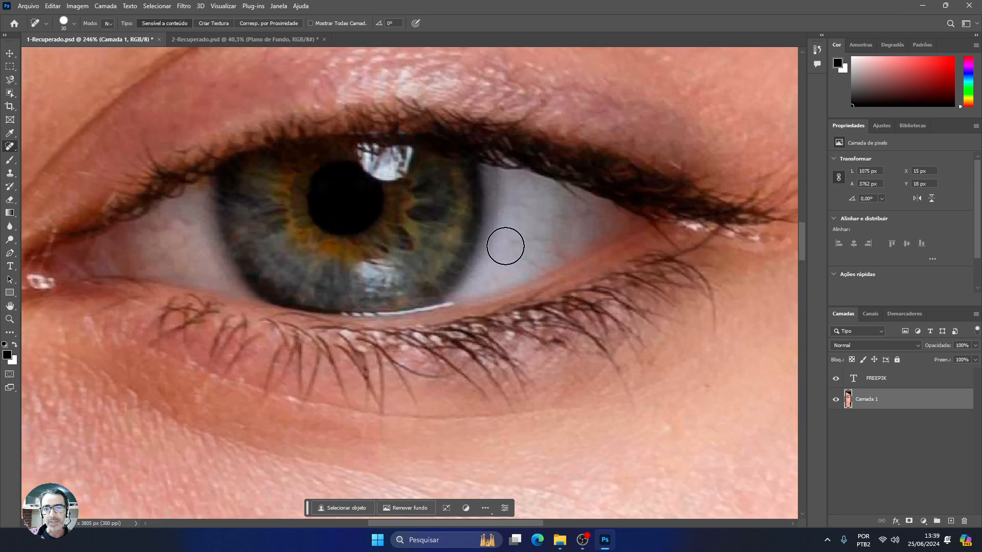
drag(531, 239, 546, 241)
click(548, 213)
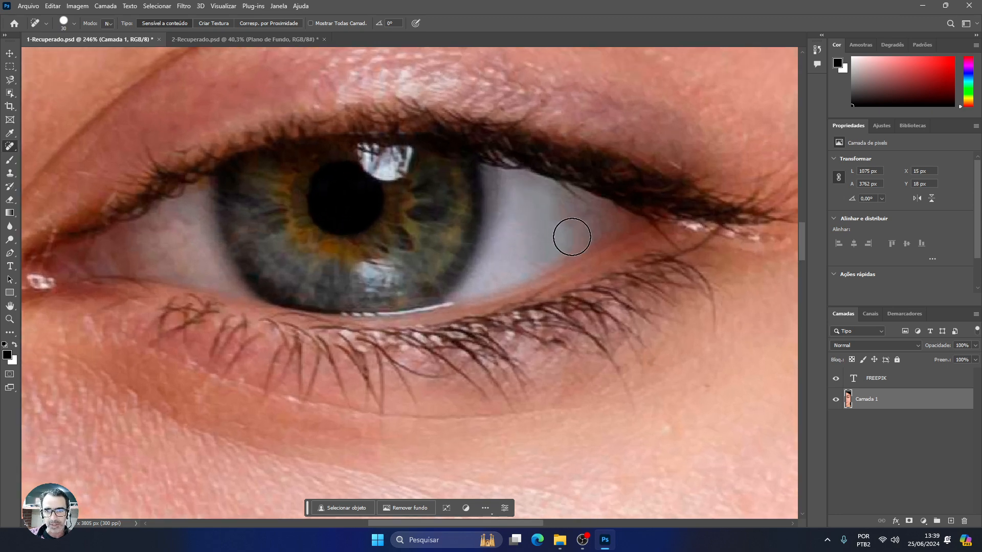
mouse_move(570, 225)
mouse_down()
mouse_move(566, 212)
mouse_move(570, 241)
mouse_up()
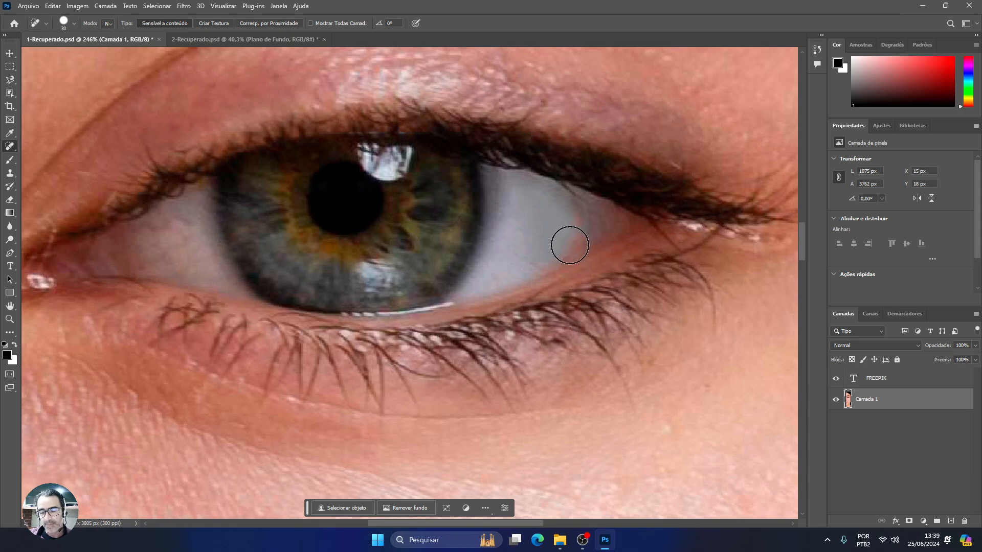
Reduce the brush size to 15 and heal the red streaks in the white of the eye near its outer corner and on the inner side
key(bracketleft)
key(bracketleft)
key(bracketleft)
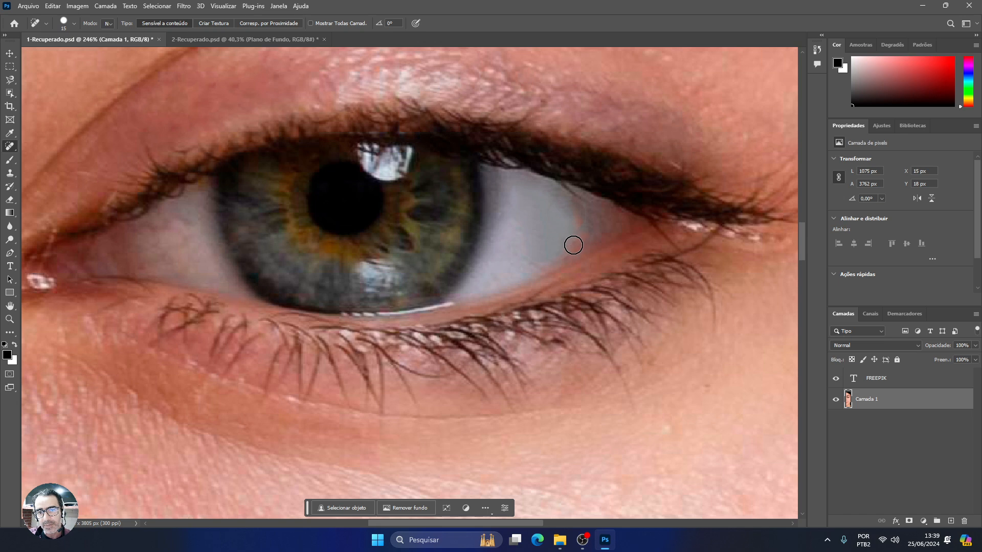
mouse_move(572, 244)
mouse_down()
mouse_move(595, 236)
mouse_move(596, 223)
mouse_up()
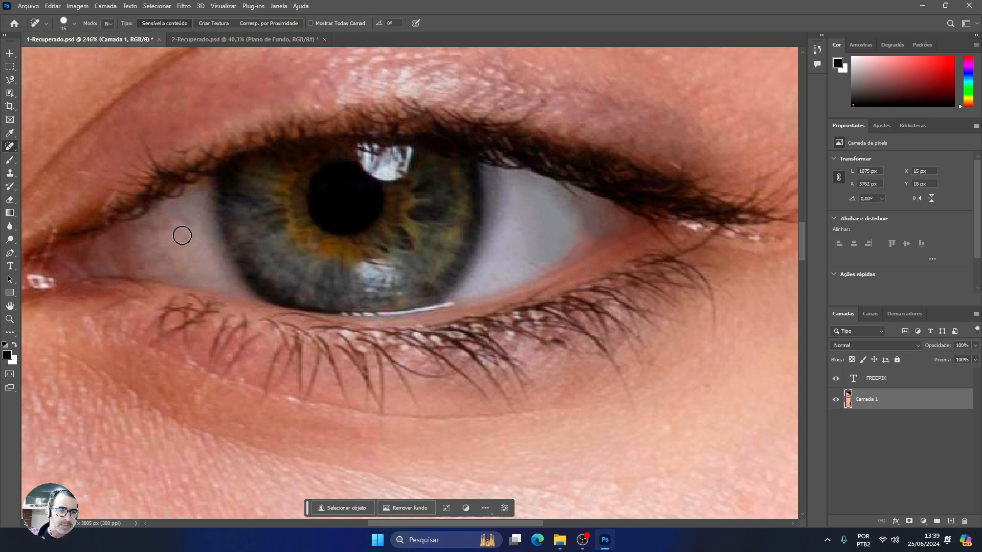
mouse_move(182, 235)
mouse_down()
mouse_move(182, 244)
mouse_move(164, 224)
mouse_move(174, 215)
mouse_up()
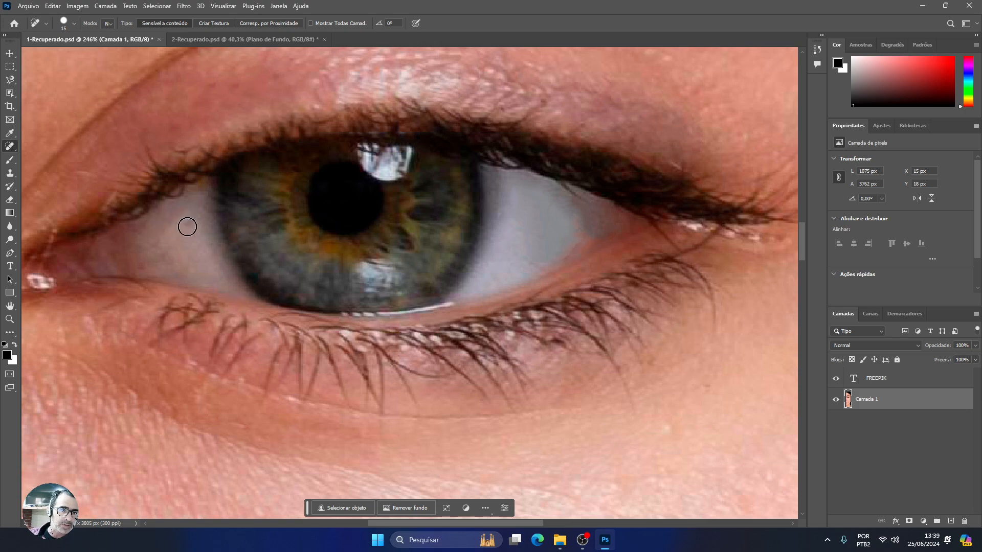
mouse_move(164, 250)
mouse_down()
mouse_move(142, 231)
mouse_move(149, 264)
mouse_up()
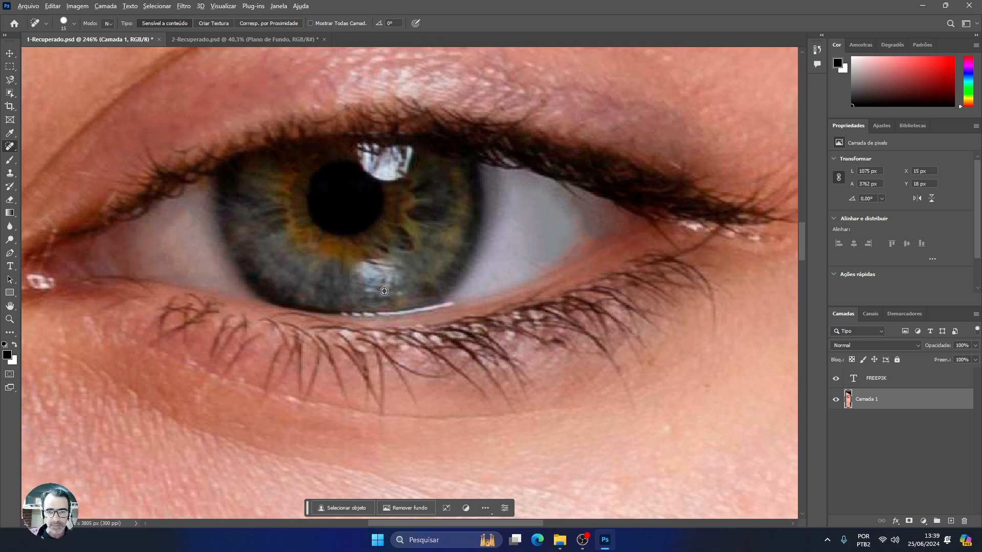
Review the retouched portrait as a whole and close 1-Recuperado.psd without saving its changes
scroll(384, 291, down, 10)
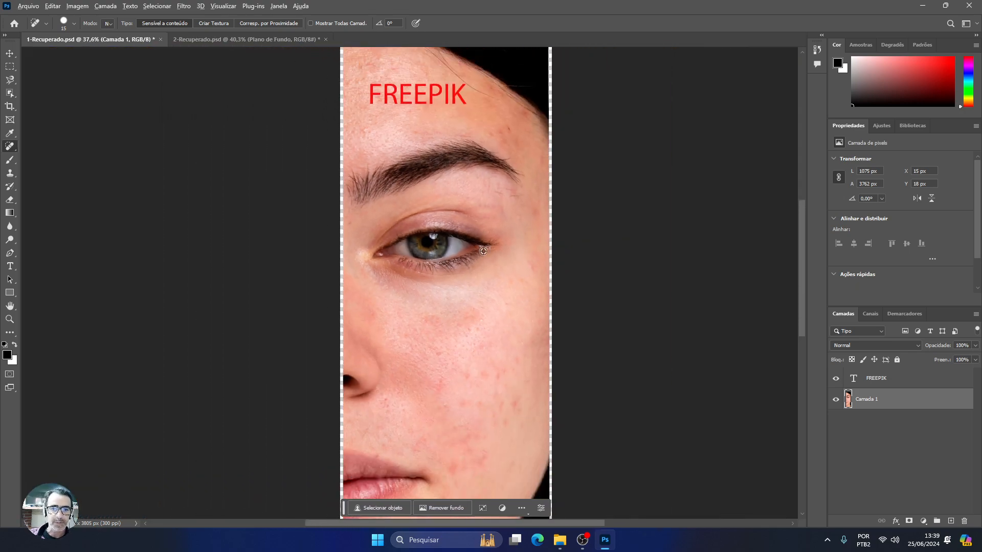
scroll(483, 251, down, 2)
scroll(451, 257, up, 2)
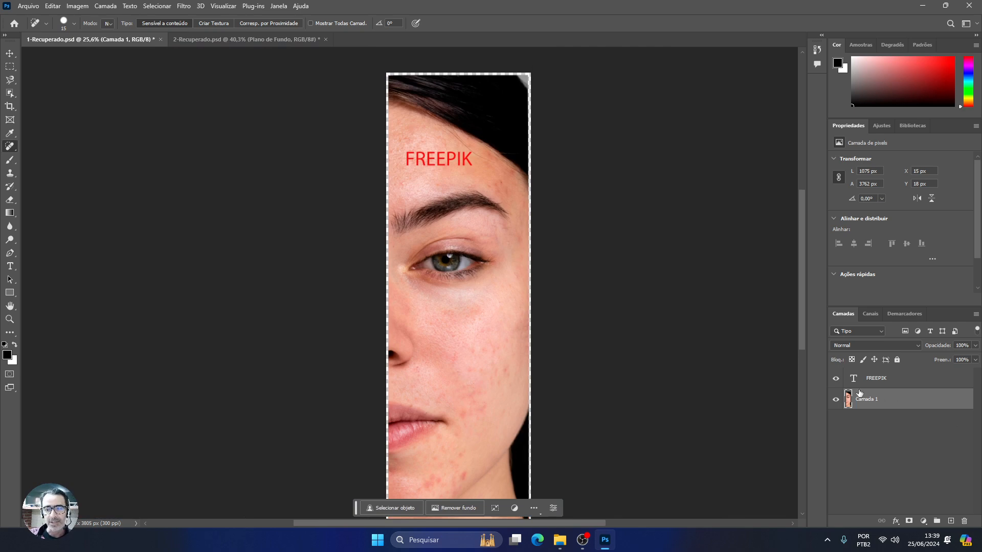
scroll(468, 274, up, 3)
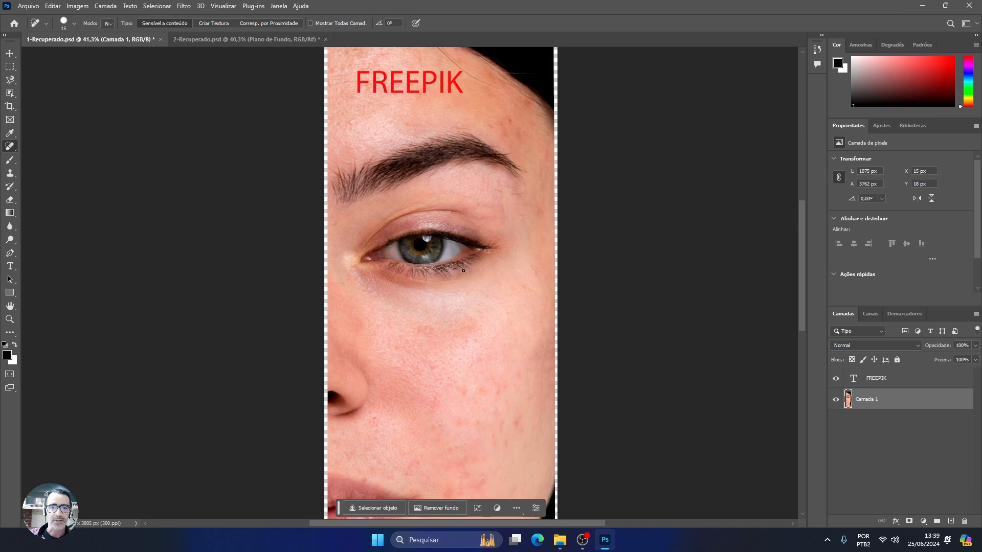
click(160, 39)
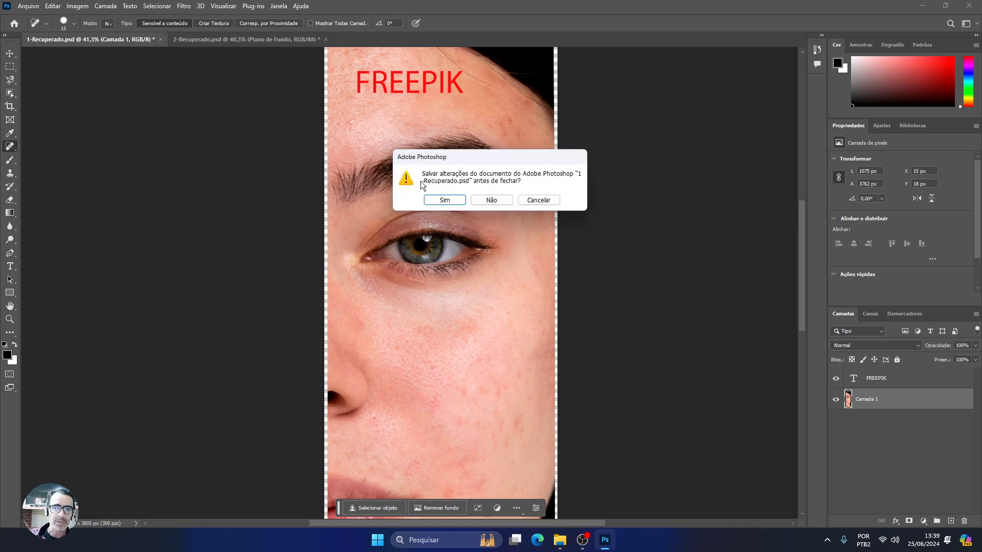
click(504, 200)
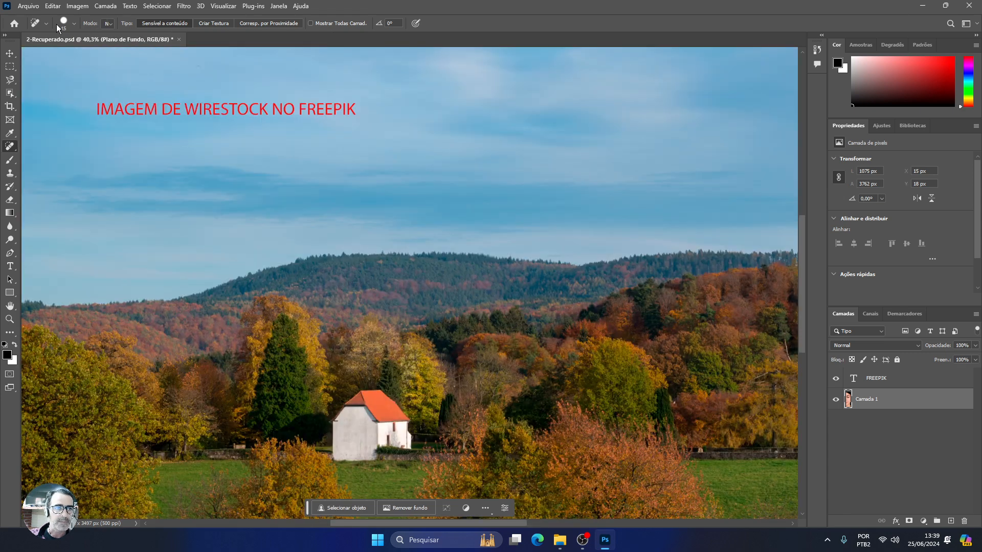
Open the image Sem título-1 from the IMG14 folder
click(28, 6)
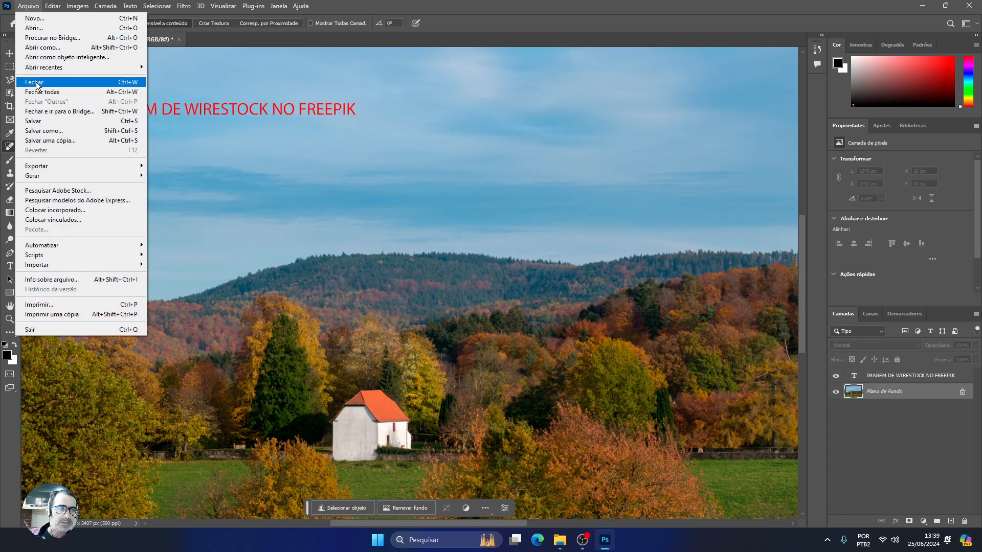
click(31, 28)
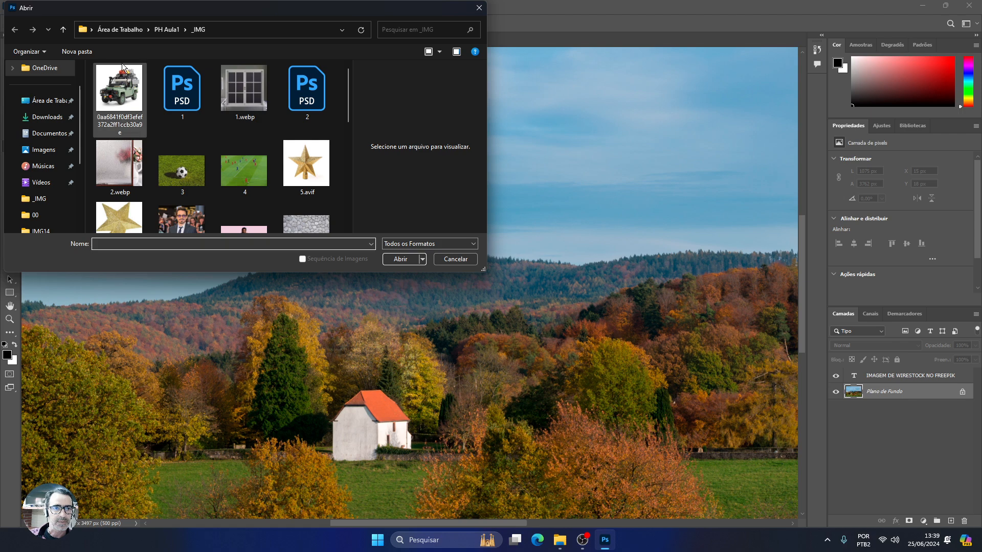
click(167, 29)
scroll(173, 128, down, 3)
double_click(134, 201)
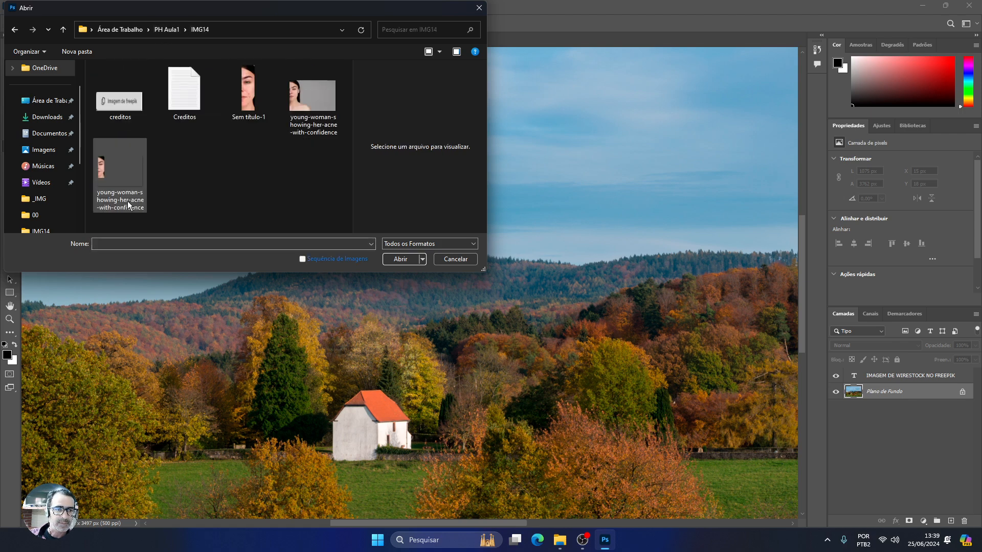
click(121, 158)
click(233, 100)
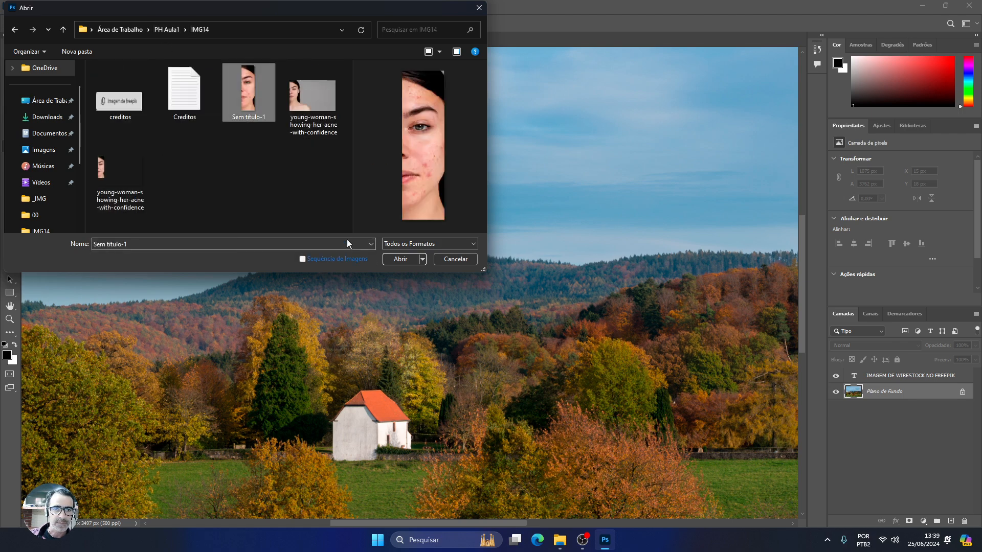
click(408, 260)
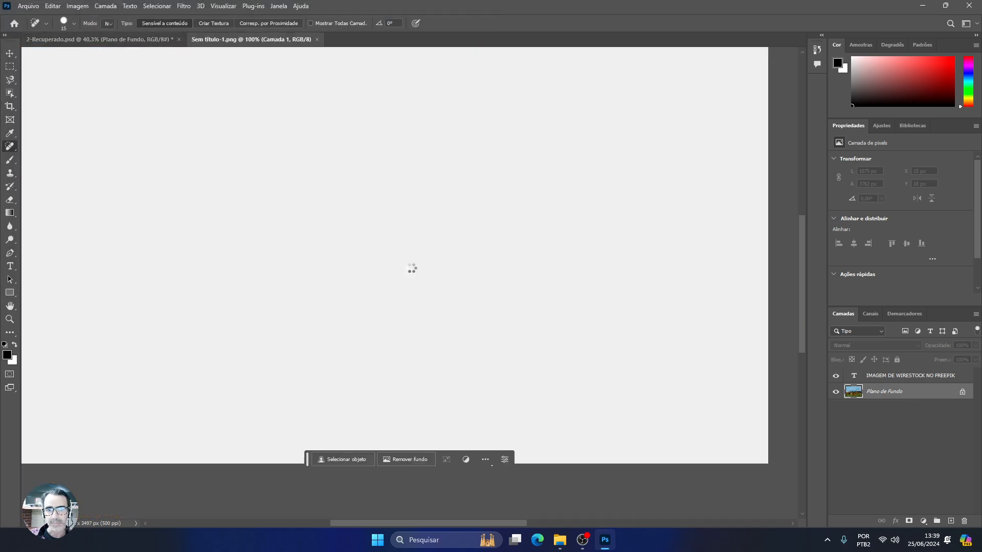
Heal the two large red blemishes on the cheek beside the corner of the mouth with a brush size of 70
scroll(411, 259, up, 5)
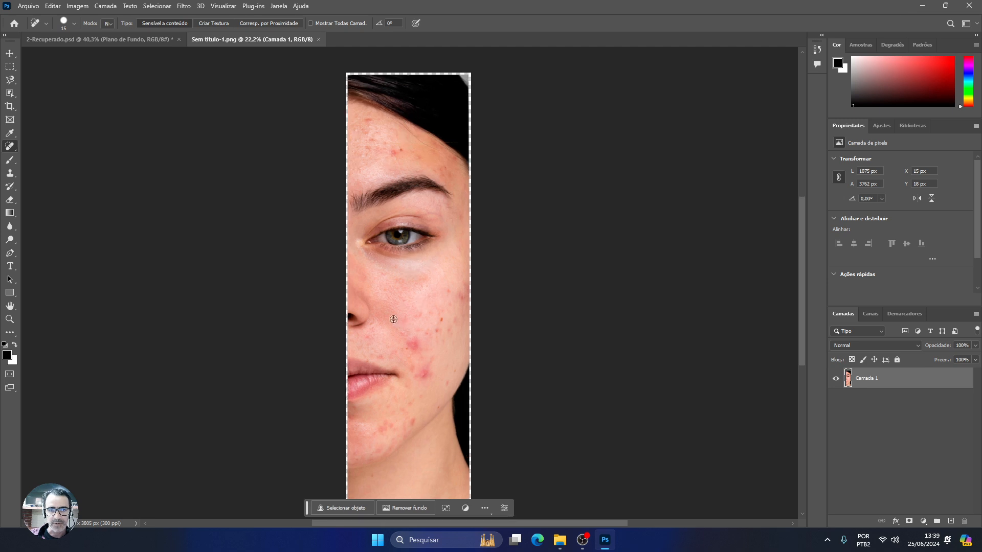
scroll(398, 308, up, 3)
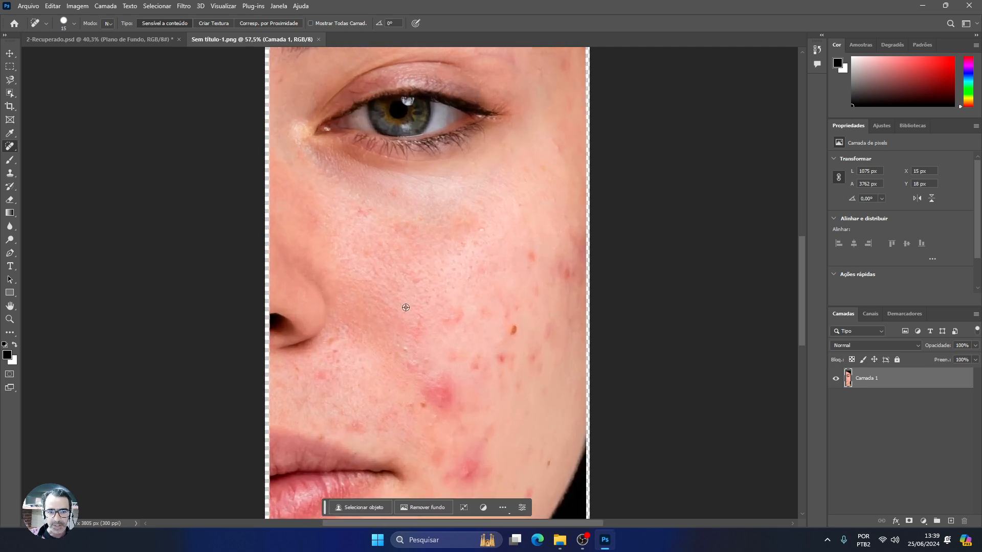
scroll(480, 366, down, 3)
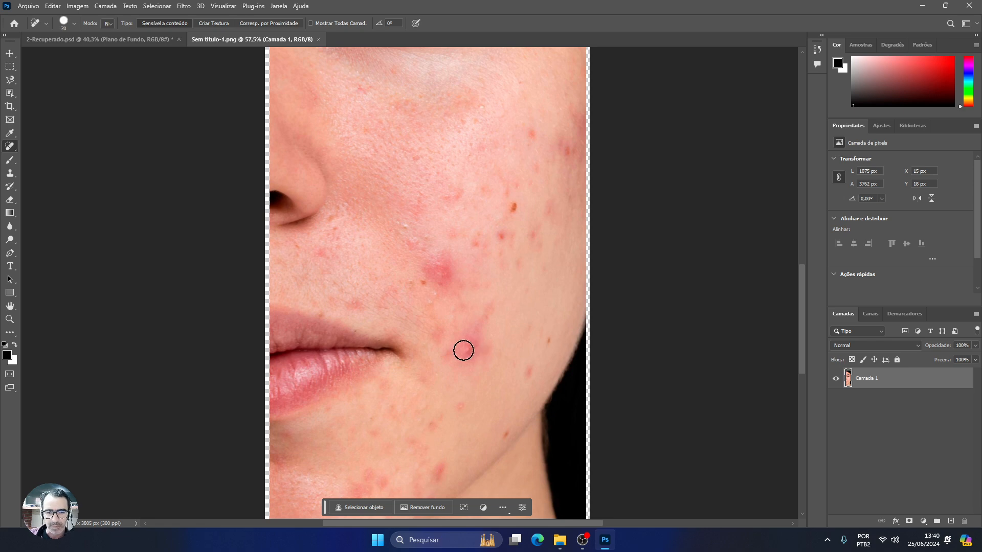
drag(464, 350, 471, 346)
click(473, 362)
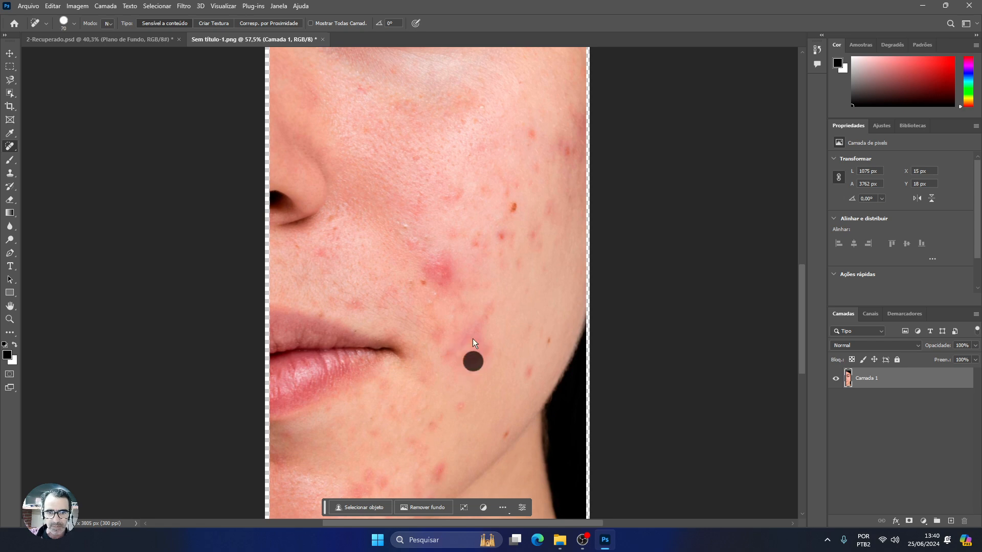
click(442, 279)
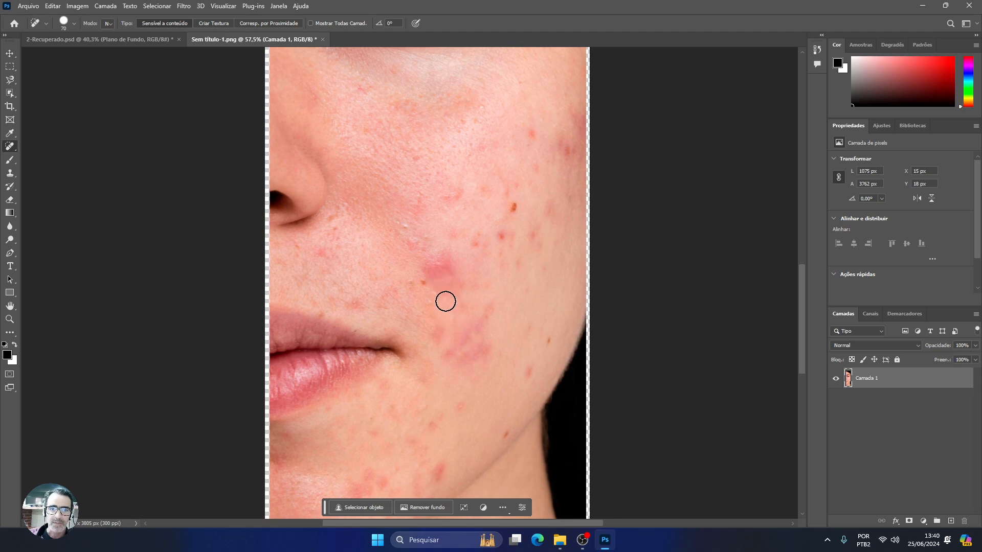
Enlarge the brush to 90 and heal the remaining redness and small brown spots around the upper cheek blemish
scroll(441, 291, up, 3)
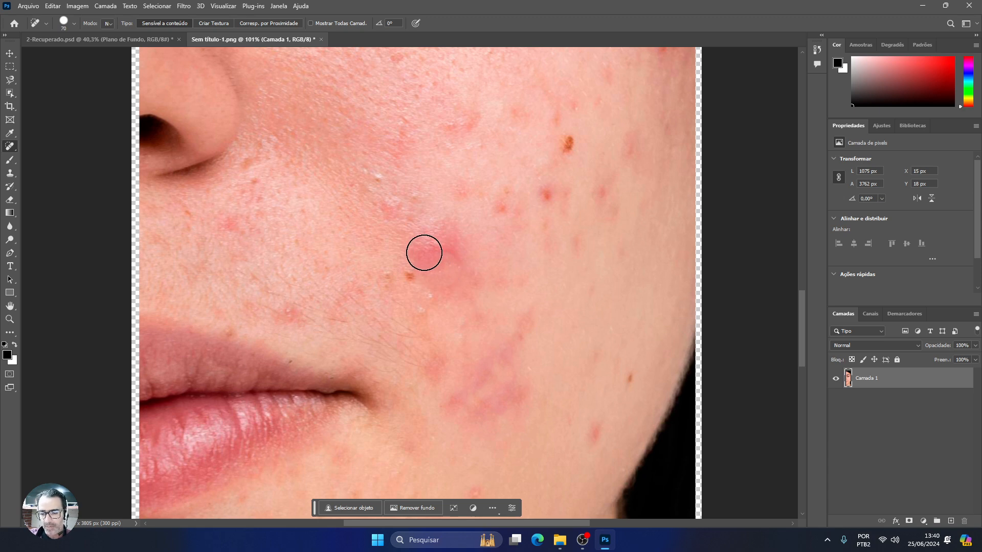
key(bracketleft)
key(bracketleft)
key(bracketright)
key(bracketright)
key(bracketright)
key(bracketright)
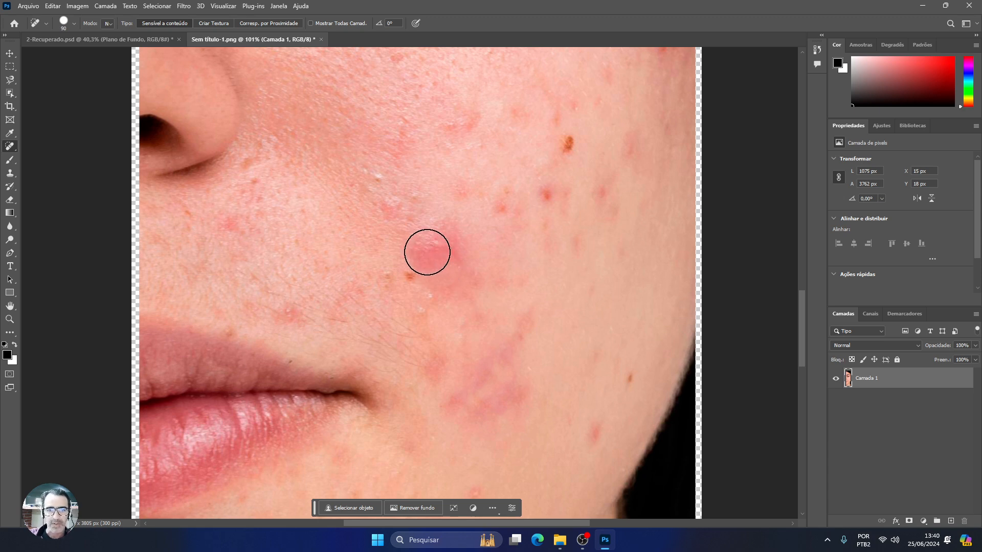
mouse_move(427, 252)
mouse_down()
mouse_move(445, 267)
mouse_move(438, 313)
mouse_up()
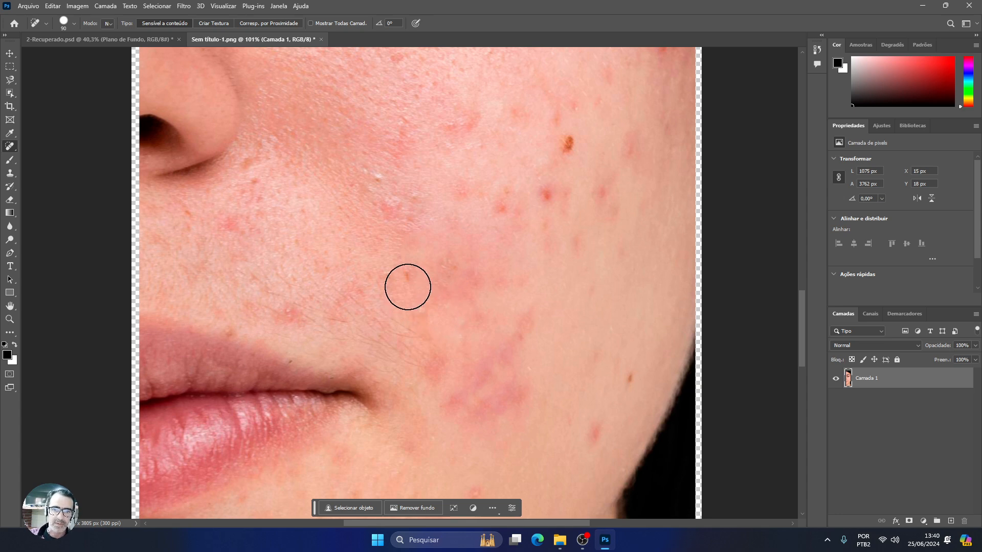
click(402, 243)
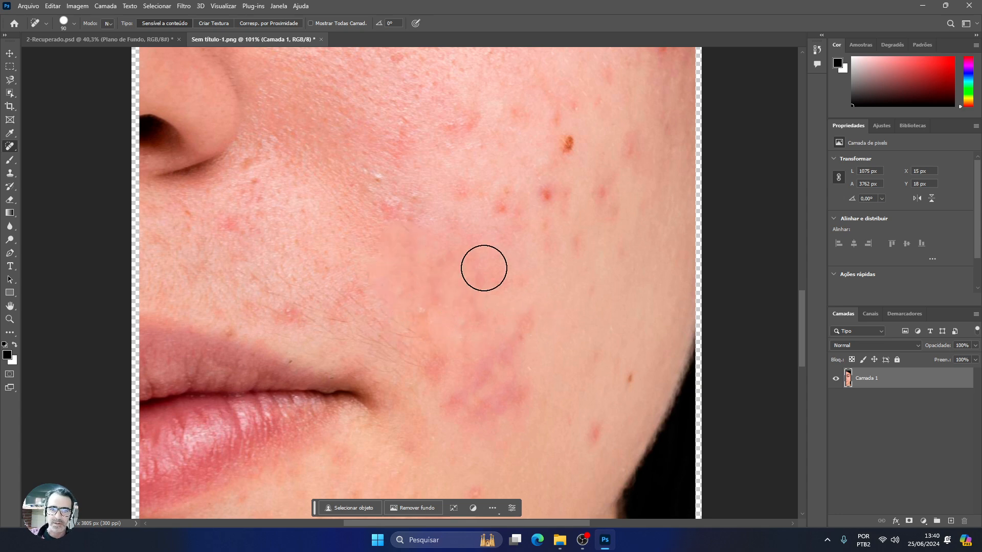
click(467, 256)
click(420, 316)
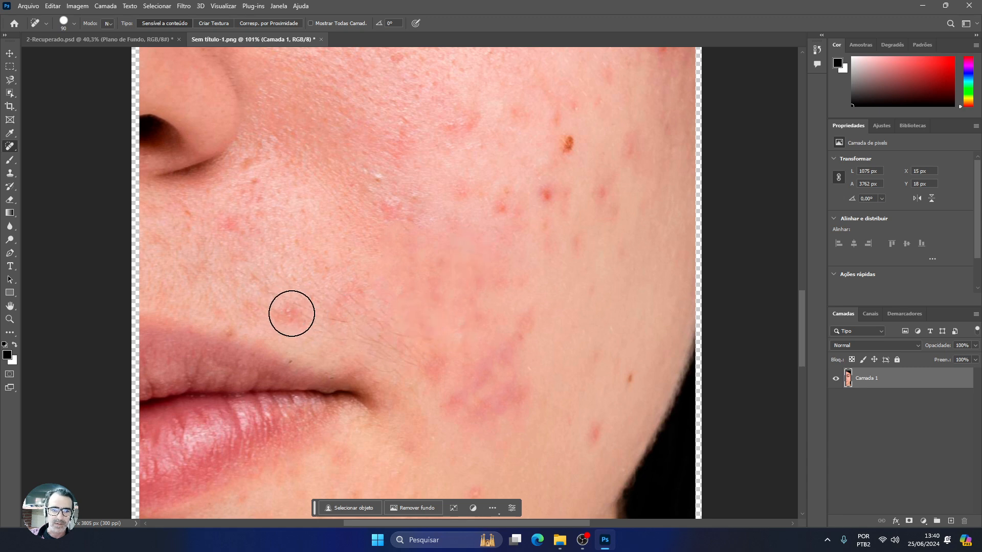
Reduce the brush size to 60 and heal the brown spot on the outer cheek
scroll(535, 230, down, 6)
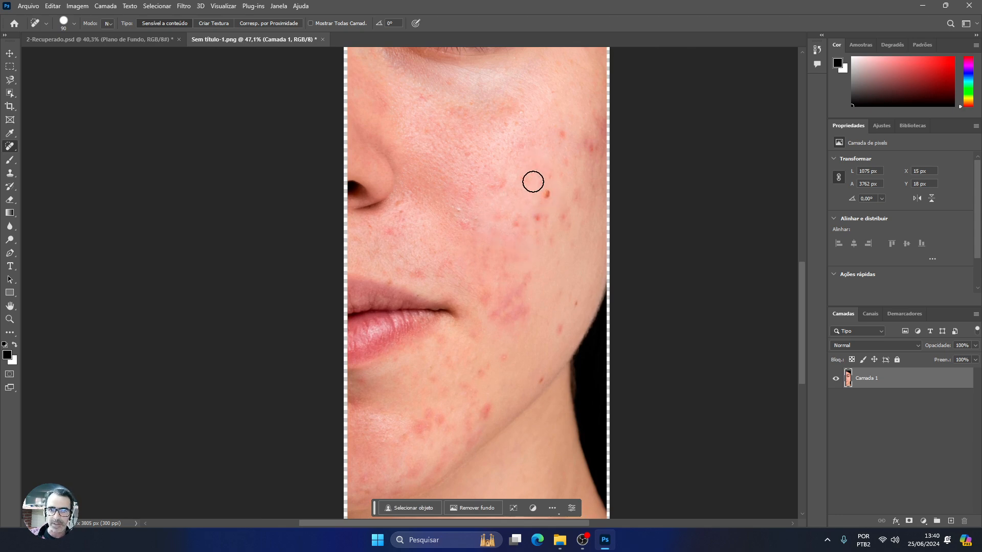
scroll(539, 205, up, 5)
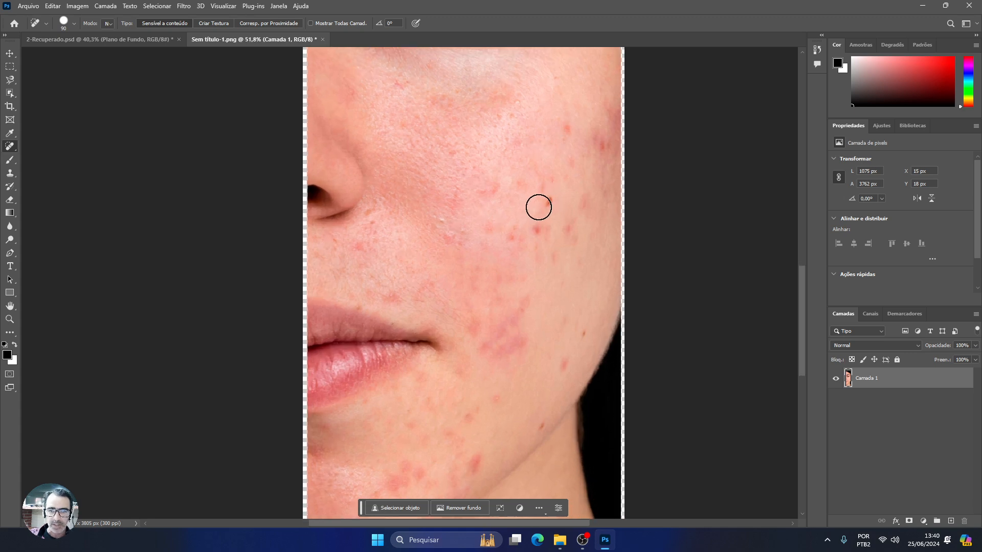
key(bracketleft)
key(bracketleft)
key(bracketleft)
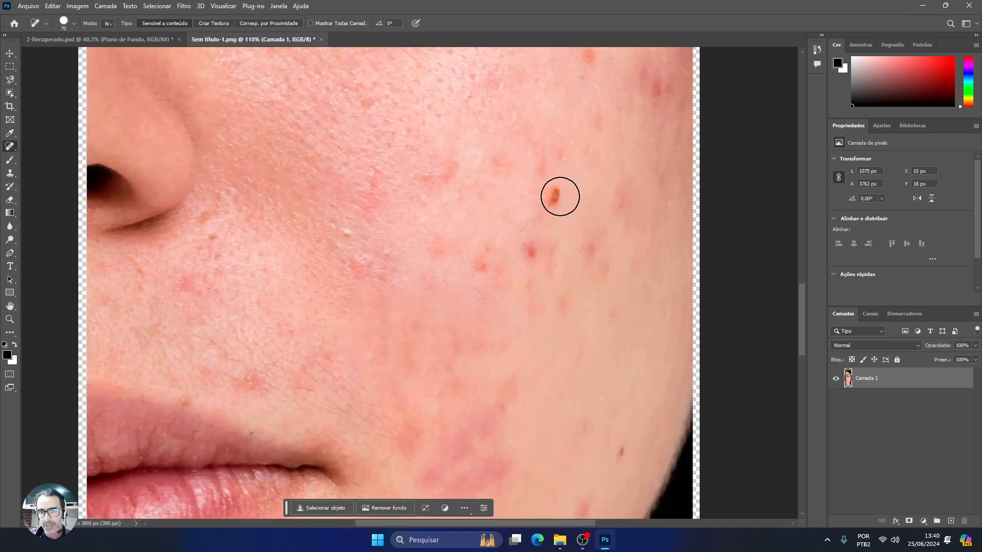
click(553, 196)
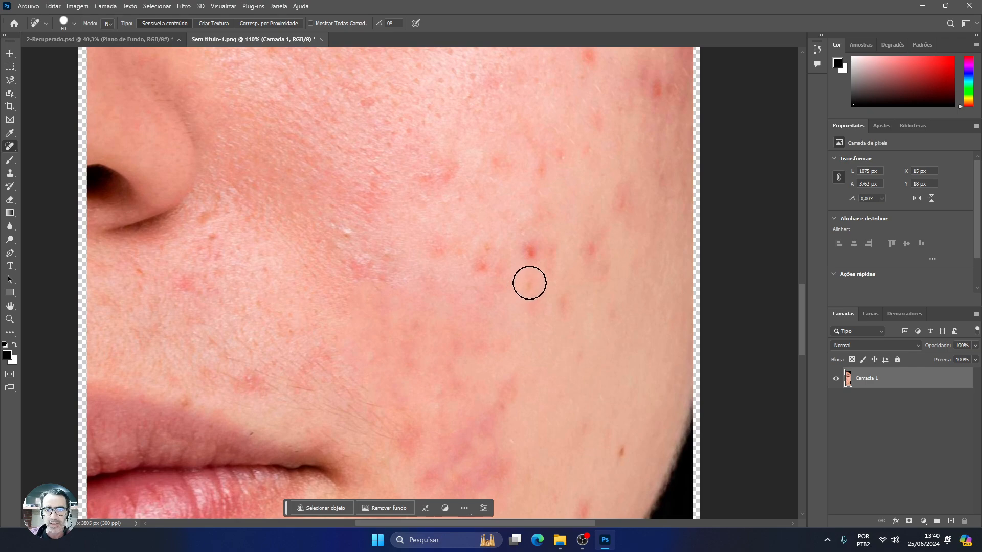
Reduce the brush size to 45 and heal the red spots on the cheek just below the healed brown spot
key(bracketleft)
key(bracketleft)
key(bracketleft)
click(533, 253)
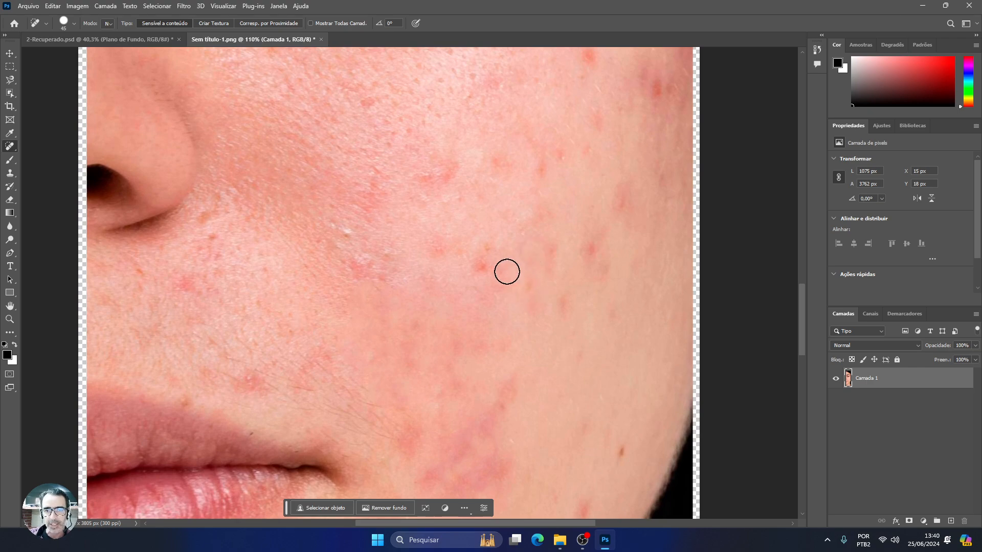
click(485, 257)
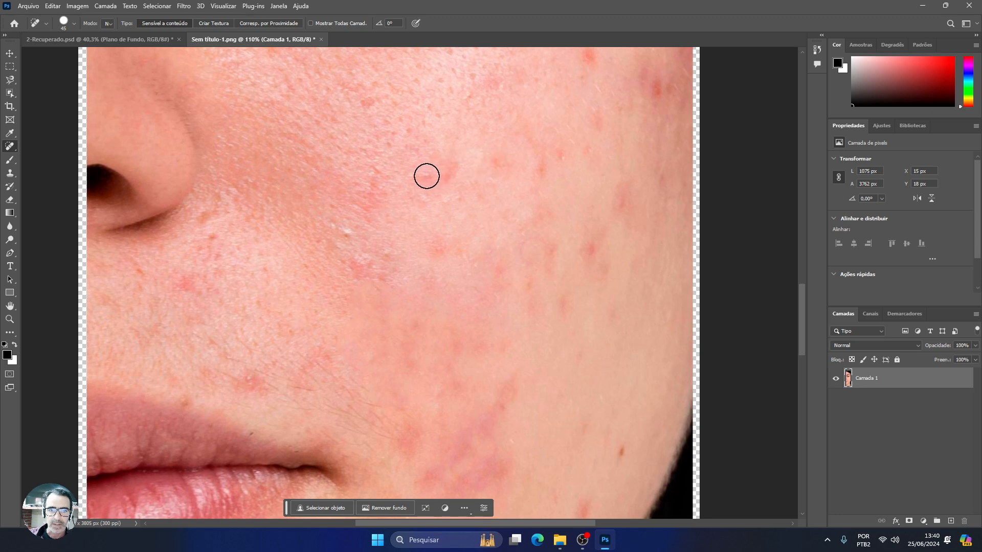
Heal the white bump on the cheek and the small spots beside and below the nostril
click(348, 231)
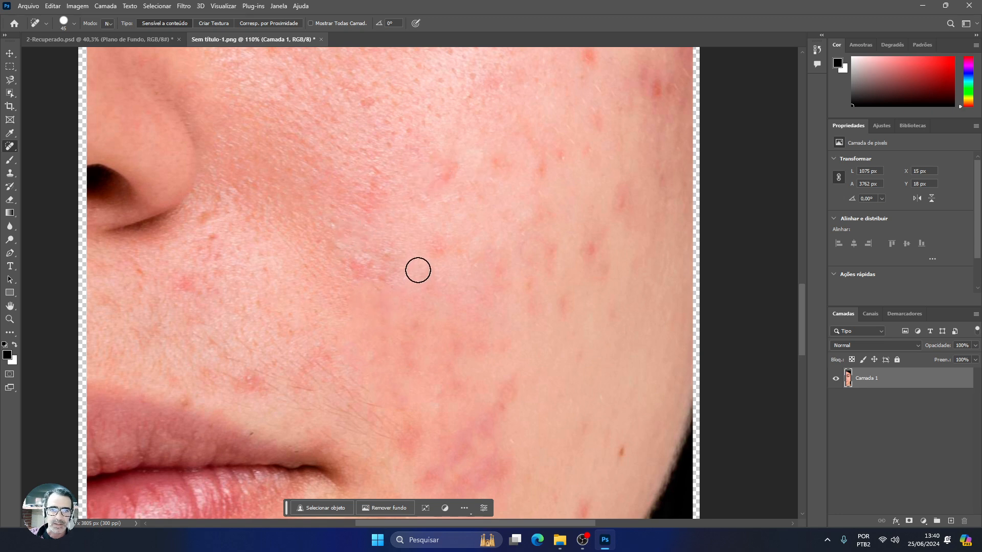
click(204, 216)
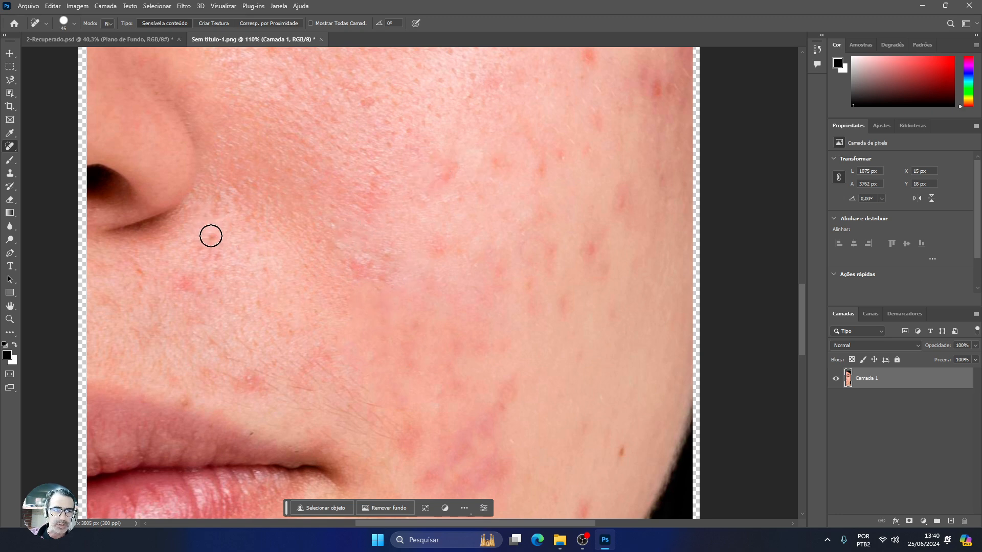
click(211, 236)
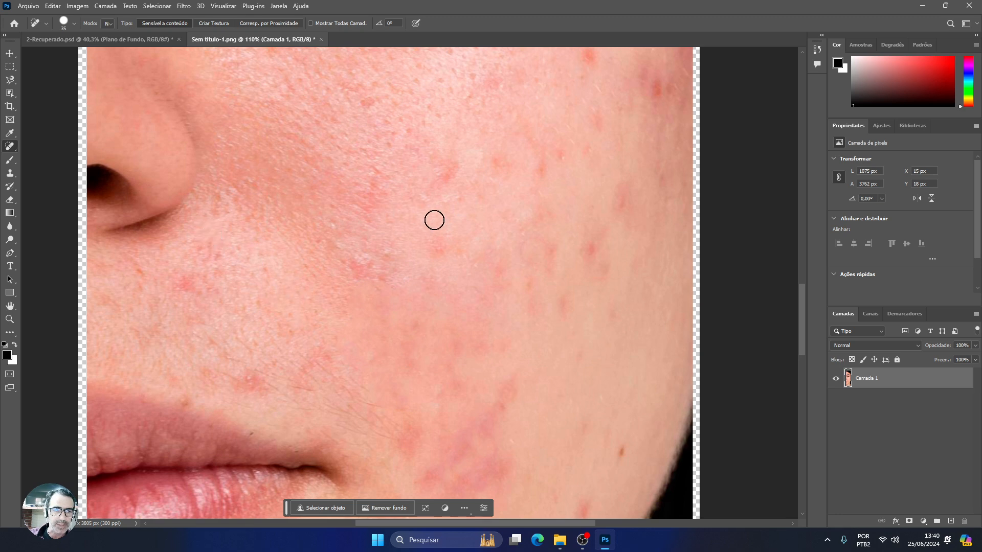
Heal the dark red marks near the outer edge of the cheek and the red spot above them with a brush size of 35
click(656, 88)
click(658, 106)
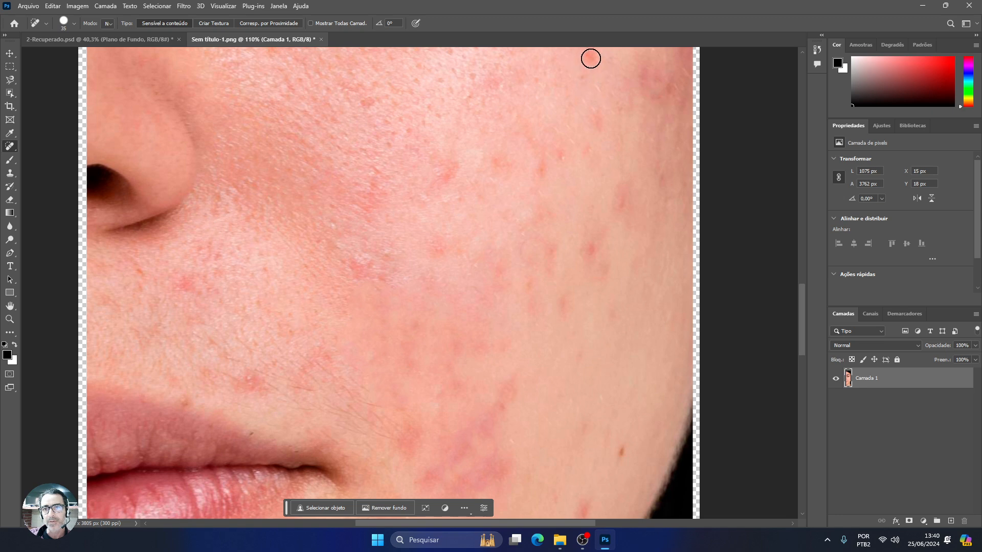
click(591, 58)
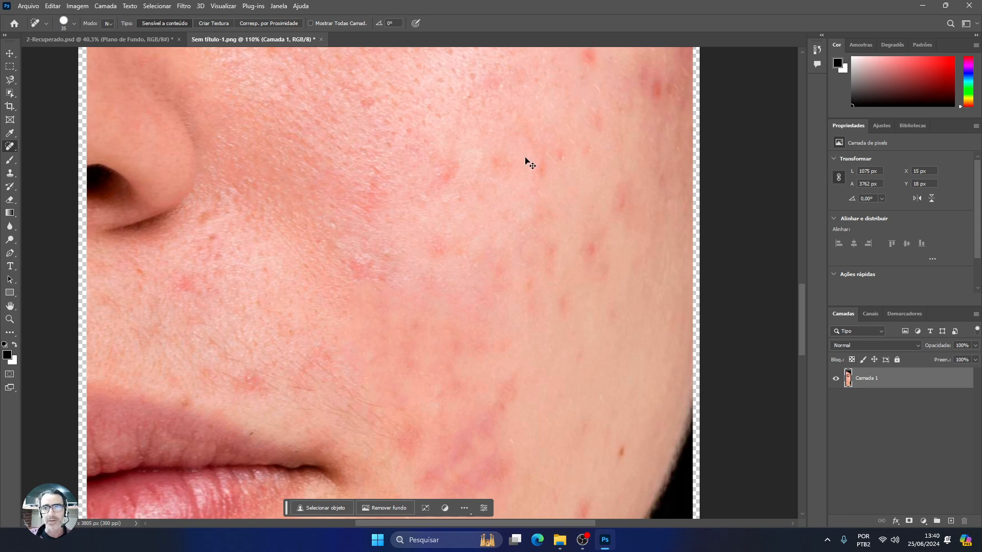
Undo all the healing strokes made on the portrait's cheek
key(ctrl+z)
key(ctrl+z)
key(ctrl+z)
key(ctrl+z)
key(ctrl+z)
key(ctrl+z)
key(ctrl+z)
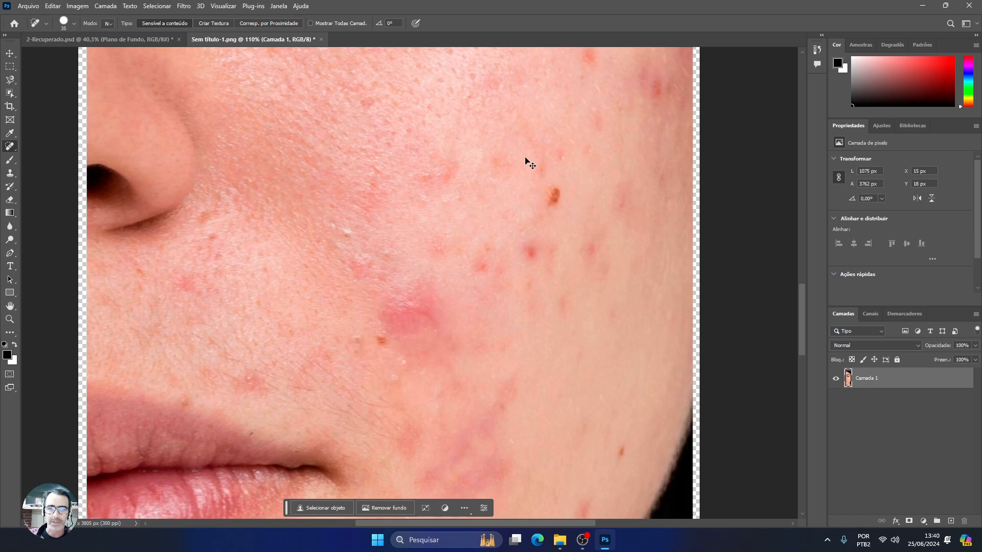
key(ctrl+z)
key(ctrl+z)
key(ctrl+z)
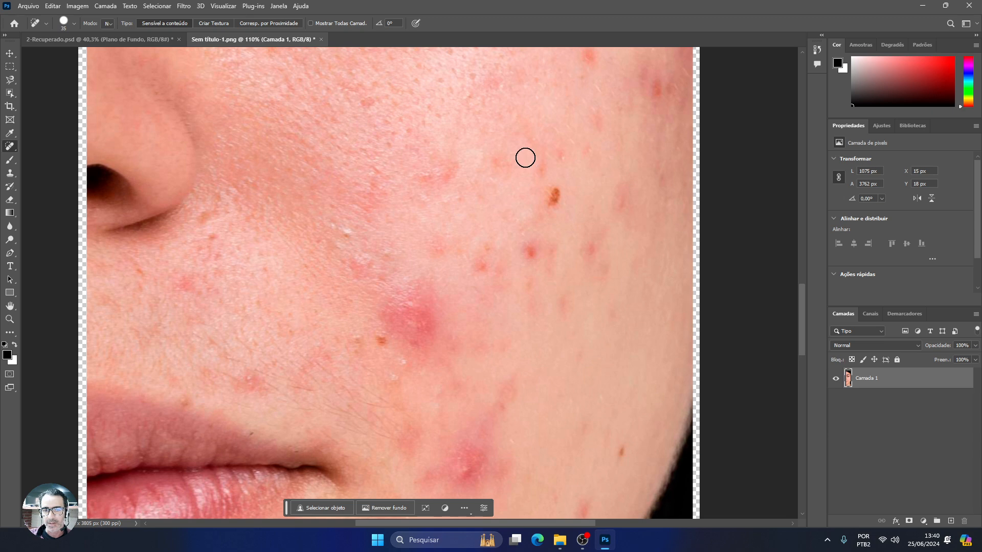
Duplicate the portrait layer Camada 1
scroll(517, 206, down, 2)
scroll(516, 206, down, 5)
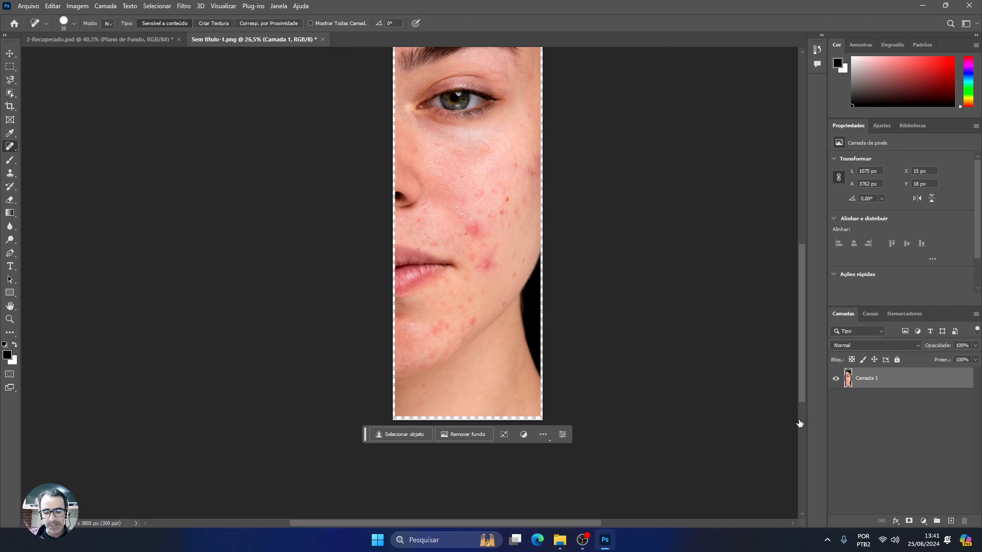
key(ctrl+j)
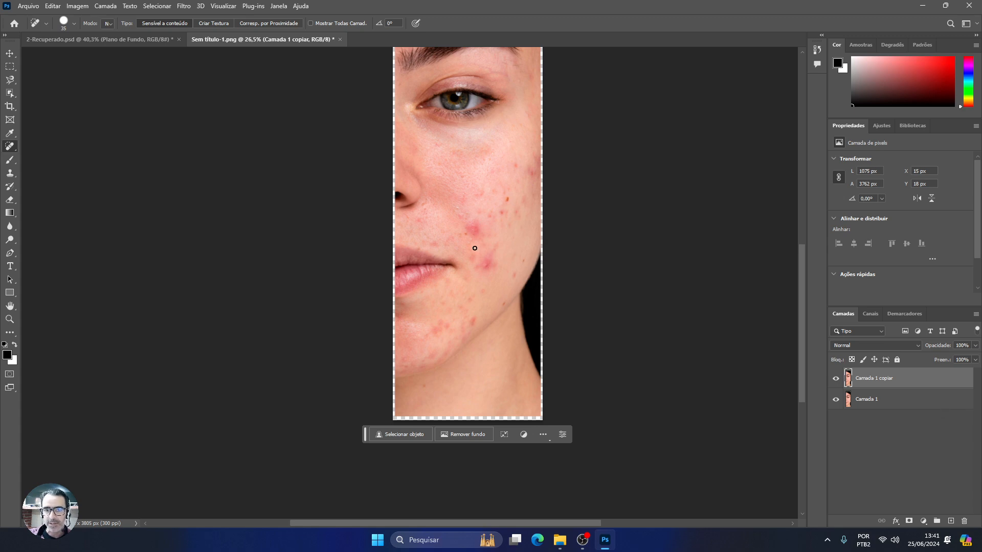
Select the Spot Healing Brush tool for the large red blemishes beside the mouth
scroll(474, 248, up, 4)
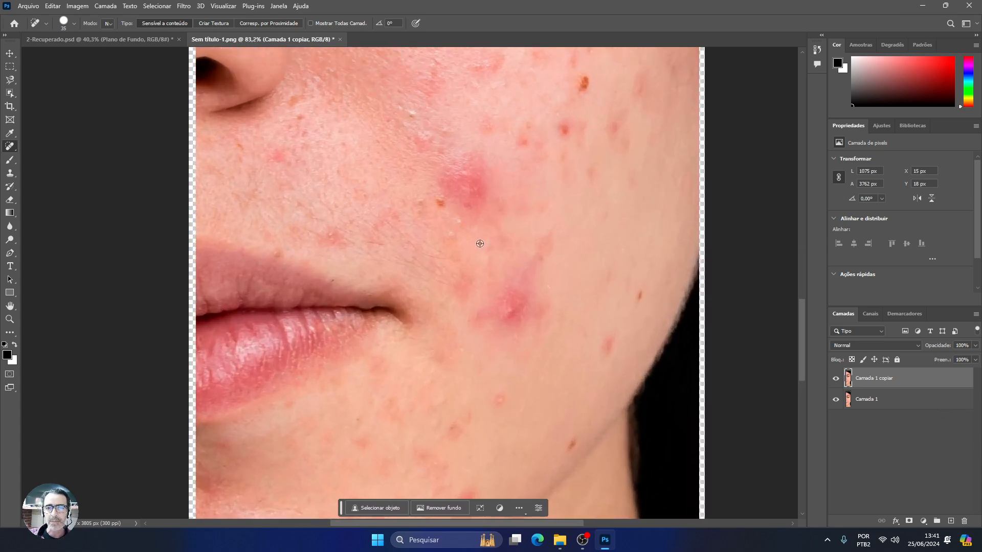
scroll(479, 243, up, 2)
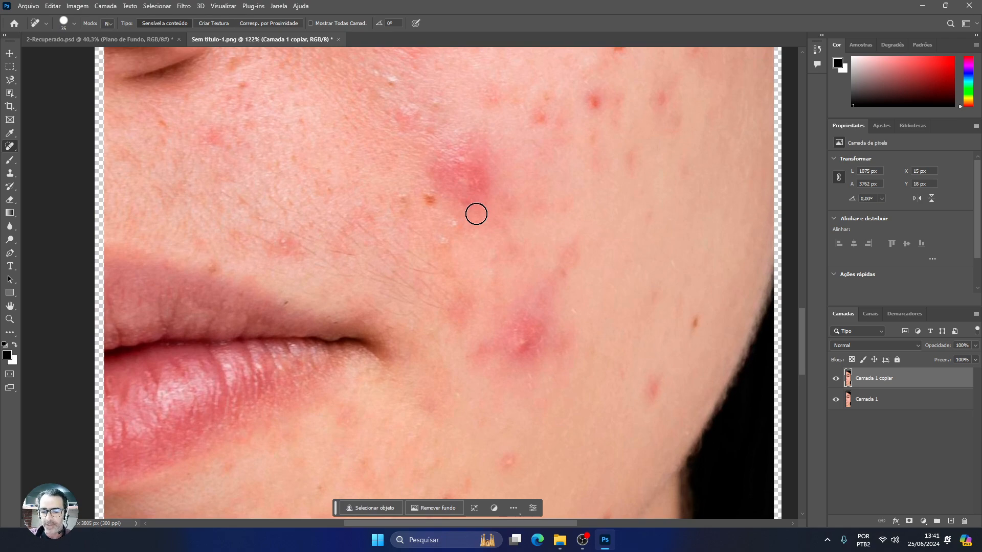
key(p)
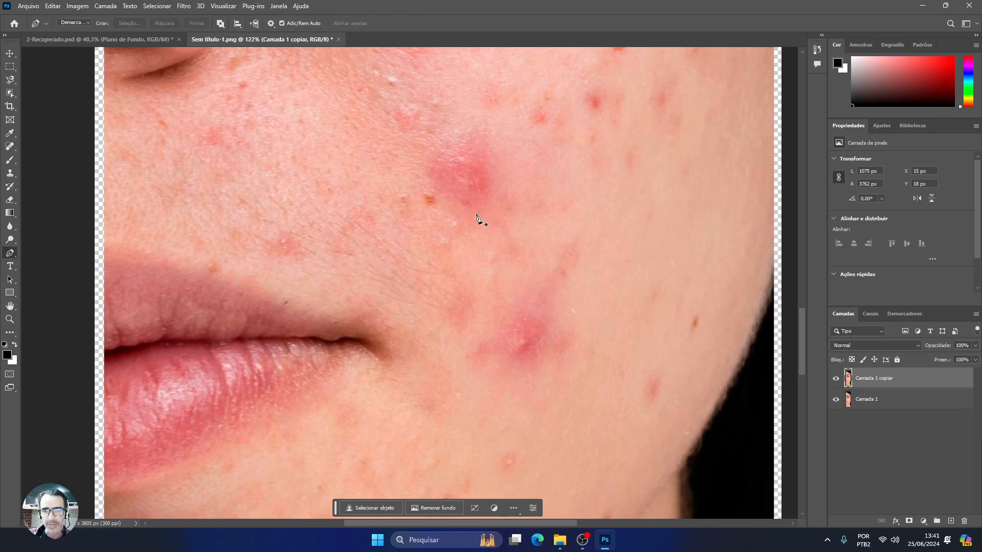
click(14, 150)
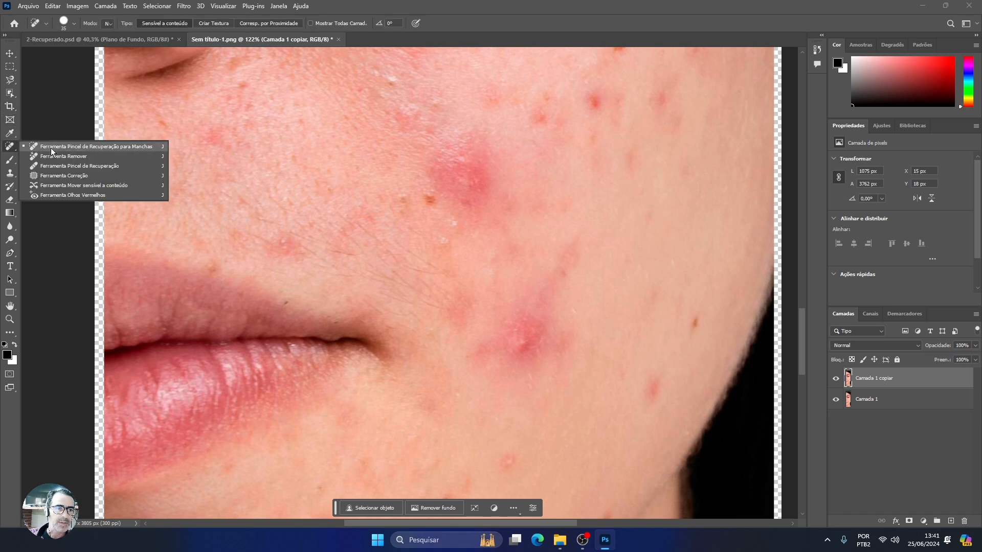
click(51, 147)
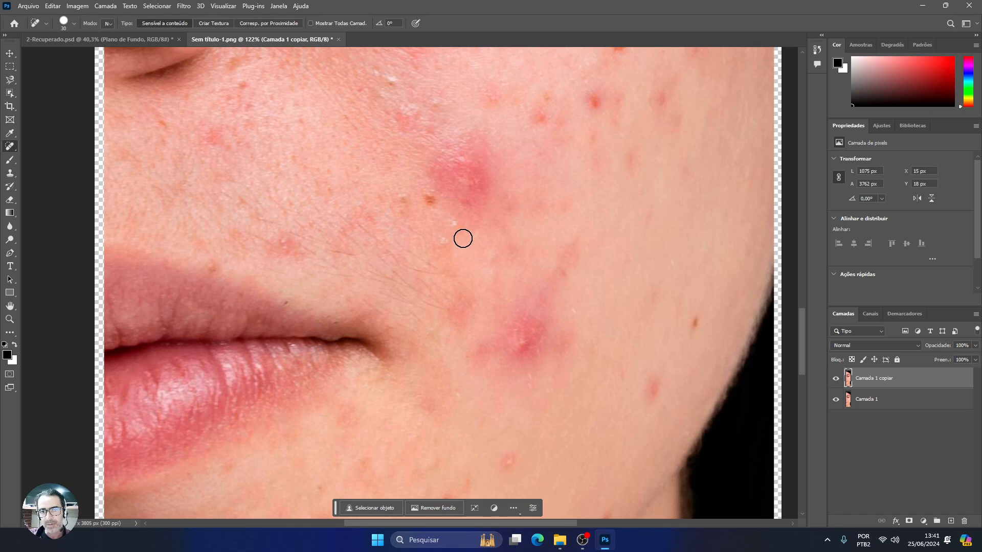
Try to heal the two large red blemishes beside the mouth with a brush size of 90
key(bracketright)
key(bracketright)
key(bracketright)
key(bracketright)
key(bracketright)
key(bracketright)
click(463, 175)
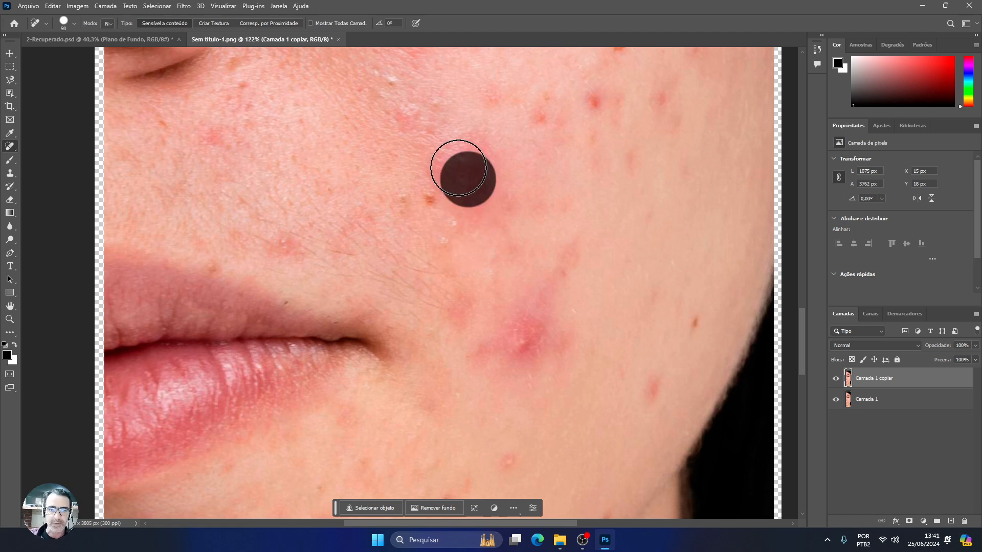
click(515, 339)
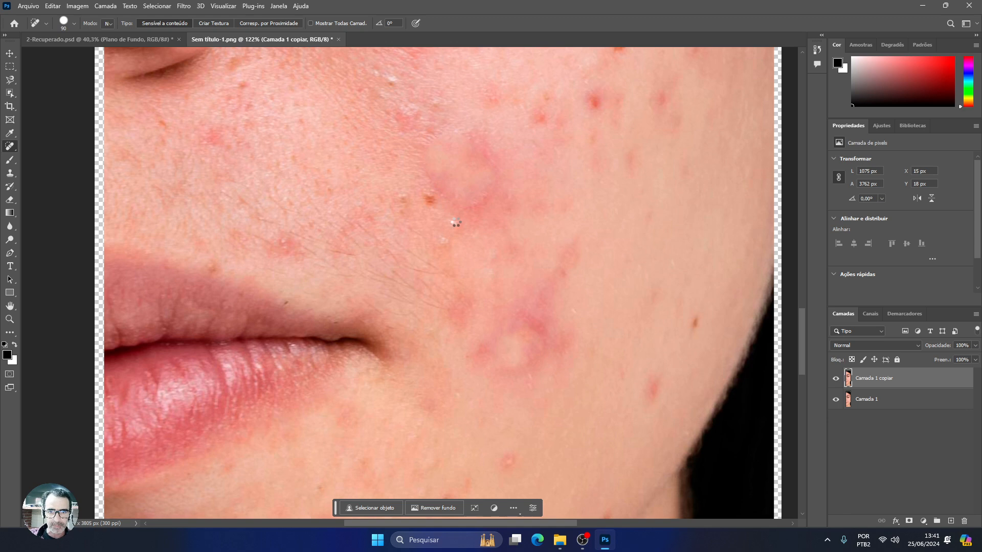
Undo the healing strokes on the two large red blemishes
key(ctrl+z)
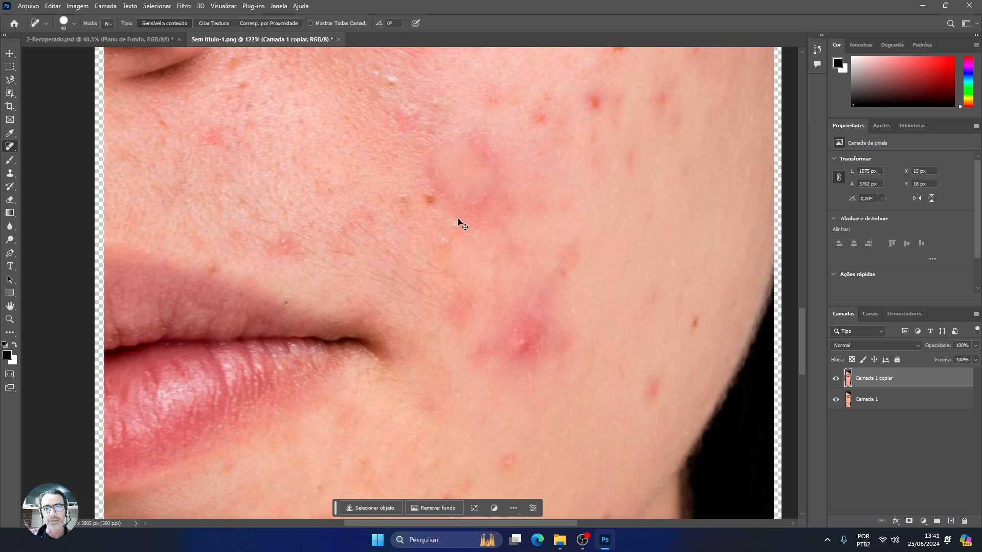
key(ctrl+z)
key(ctrl+z)
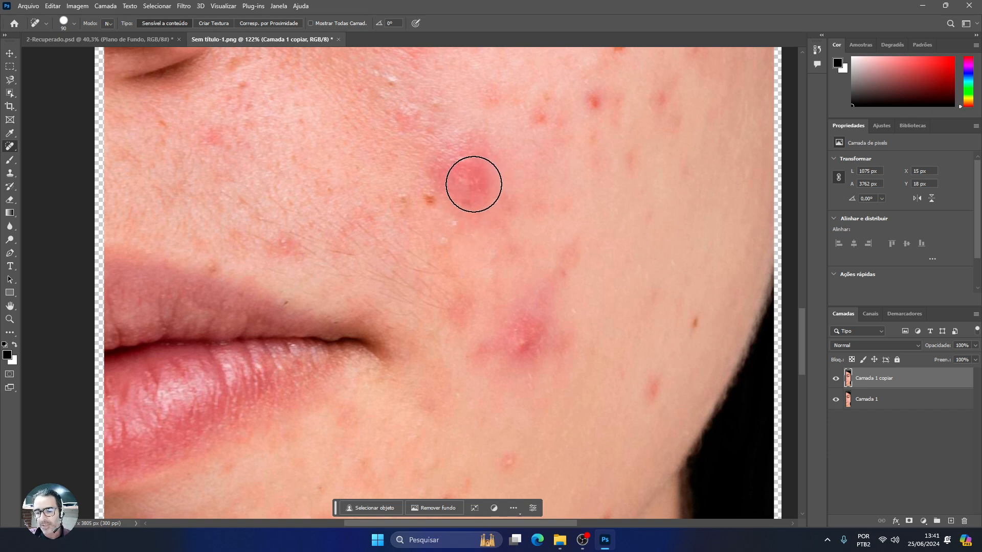
Heal the upper large red blemish on the cheek with a brush size of 150
key(bracketright)
key(bracketright)
key(bracketright)
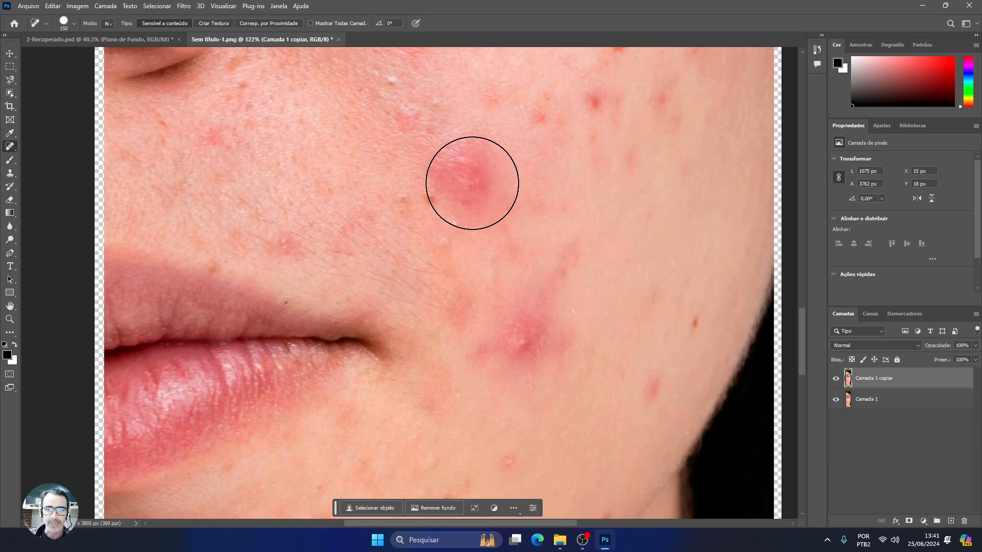
click(469, 180)
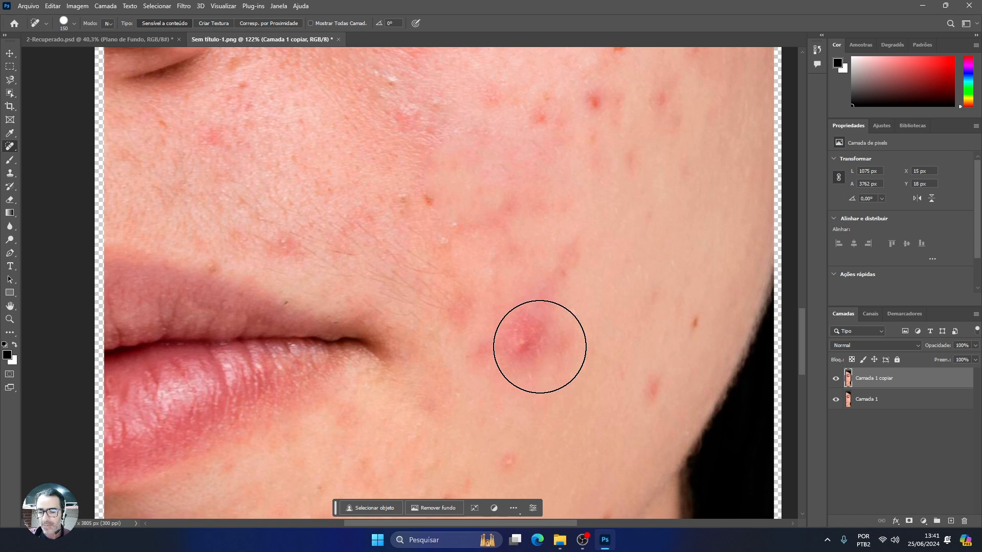
Heal the center of the lower large red blemish beside the mouth with a brush size of 90
key(bracketleft)
key(bracketleft)
key(bracketleft)
click(529, 344)
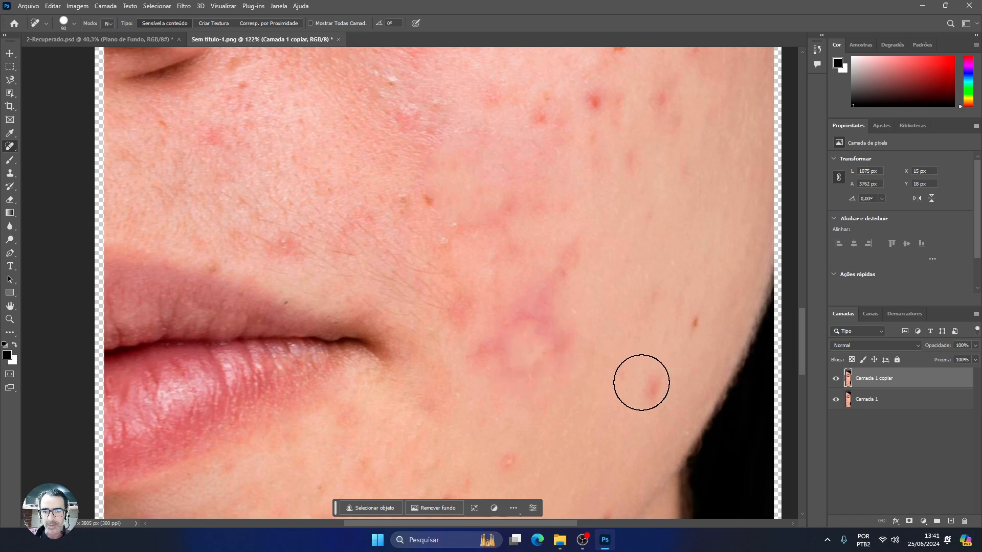
Heal the small red and brown spots along the outer cheek with a brush size of 90
click(644, 384)
click(690, 332)
click(592, 96)
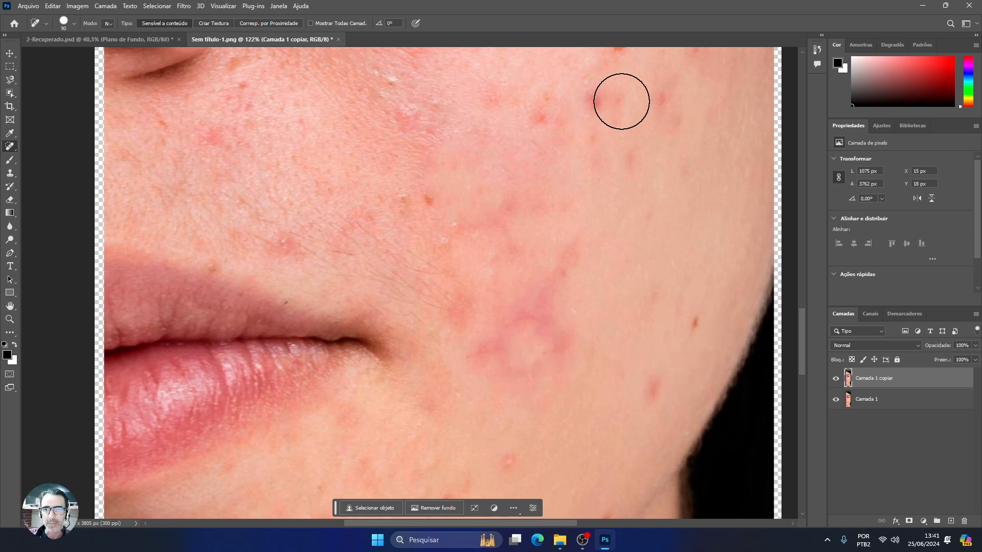
click(649, 104)
click(538, 116)
click(534, 120)
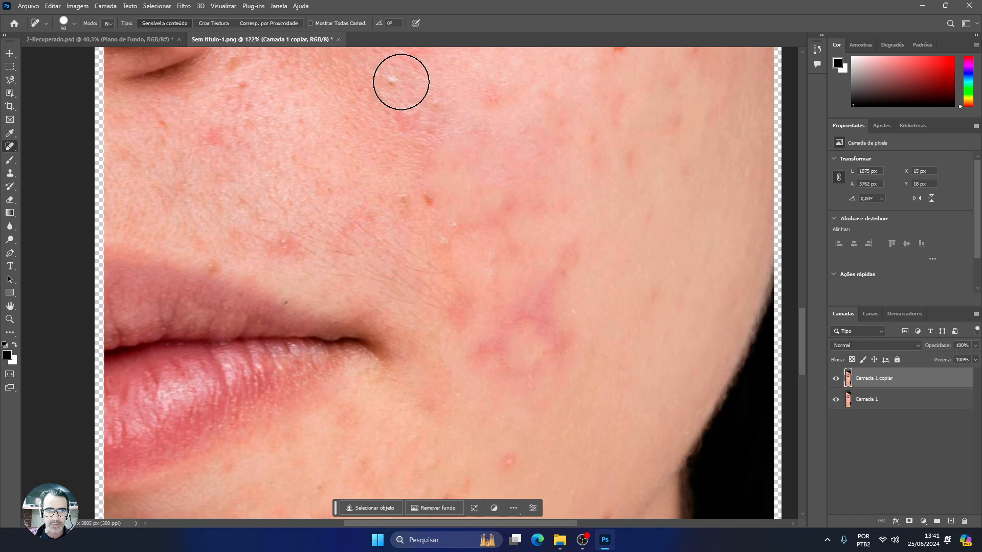
Heal the white bump on the cheek with a brush size of 50 and the two red spots above the upper lip with a smaller brush
key(bracketleft)
key(bracketleft)
key(bracketleft)
key(bracketleft)
key(bracketleft)
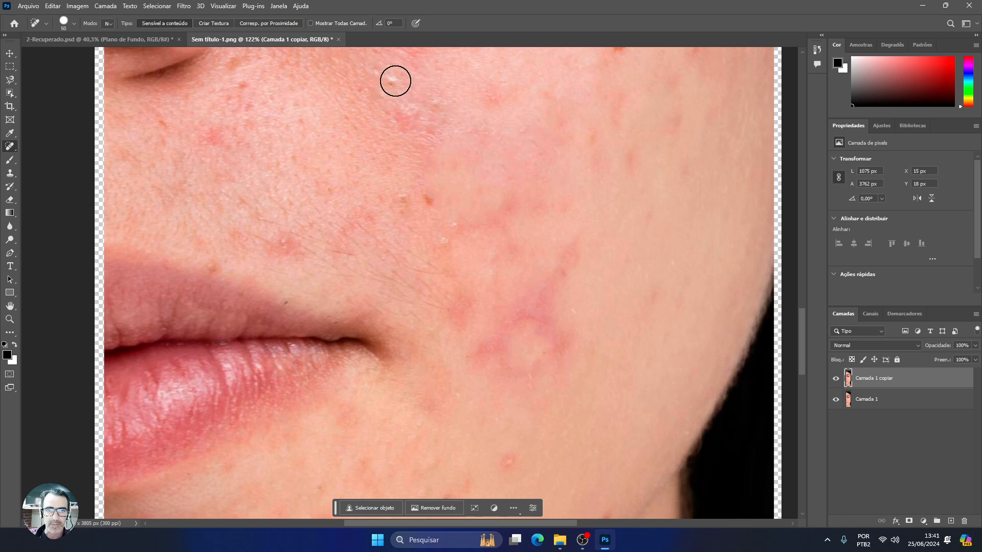
click(393, 82)
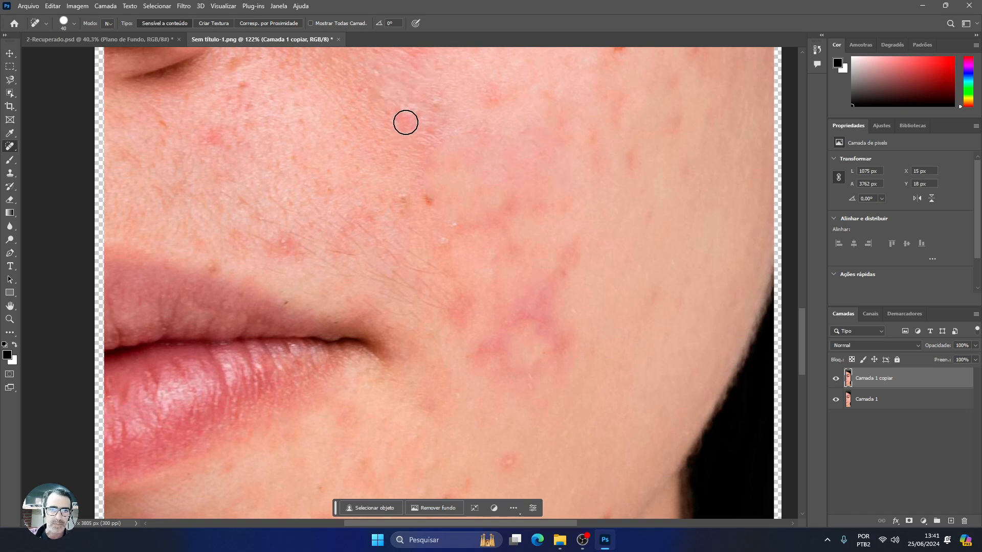
click(215, 133)
click(278, 240)
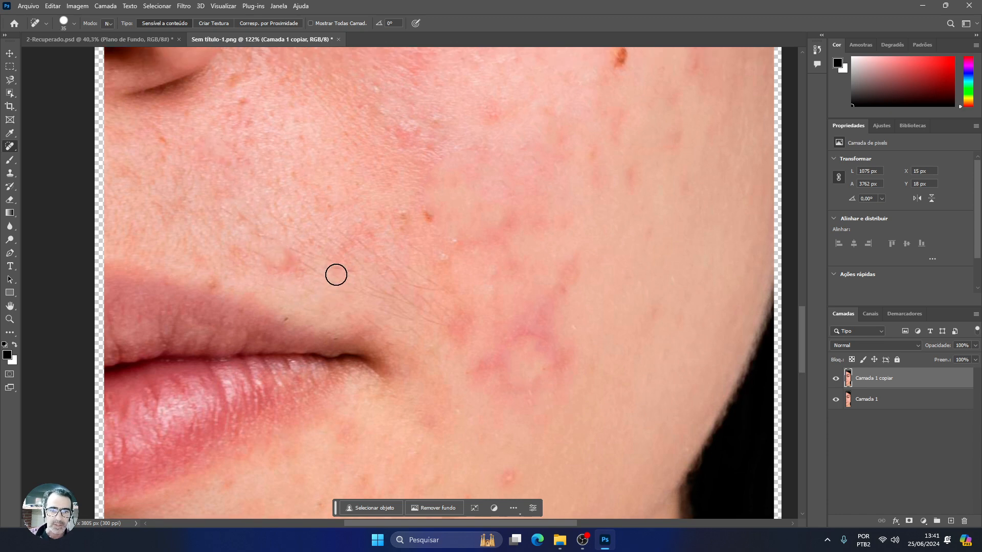
Heal the fine lines above the corner of the mouth with a brush size of 15
key(bracketleft)
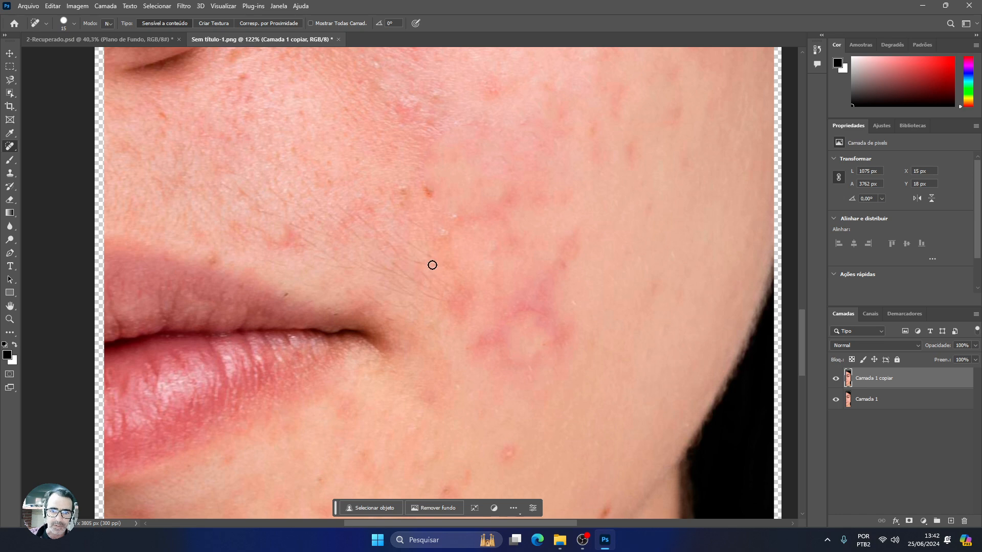
drag(437, 265, 409, 260)
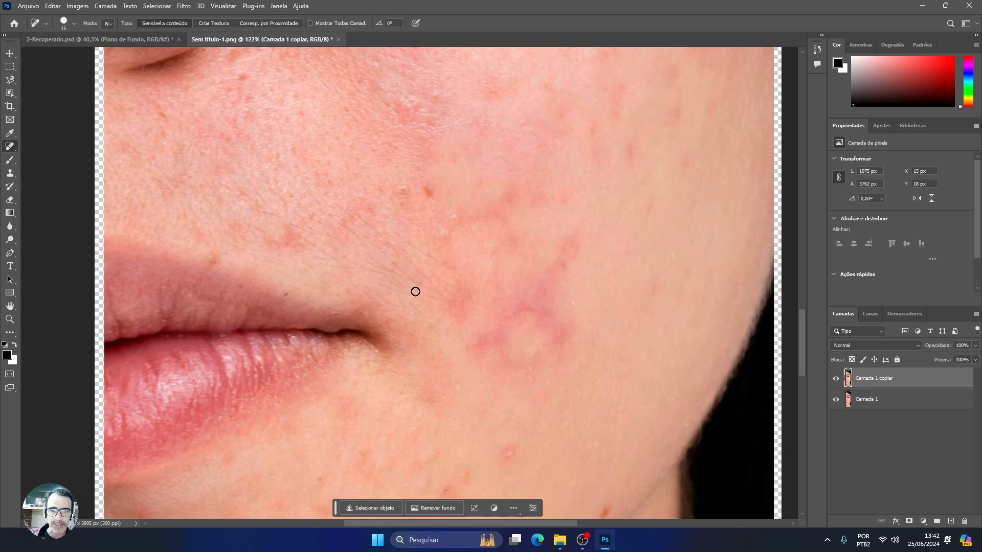
scroll(383, 233, down, 5)
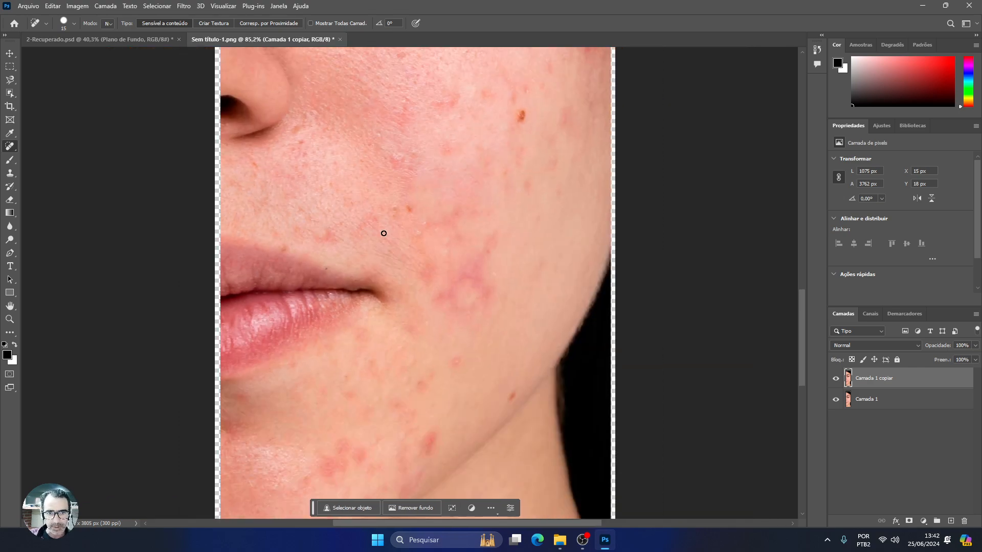
scroll(381, 234, down, 2)
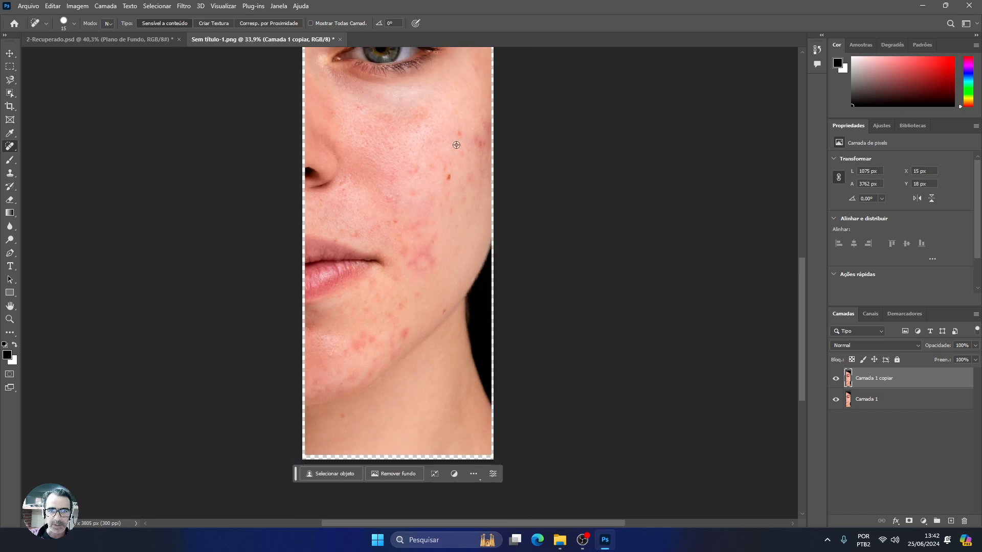
Heal the dark red mark near the cheek's outer edge, the red spot beside it and the small inner-cheek spot with brush sizes of 40 and 45
scroll(456, 145, up, 6)
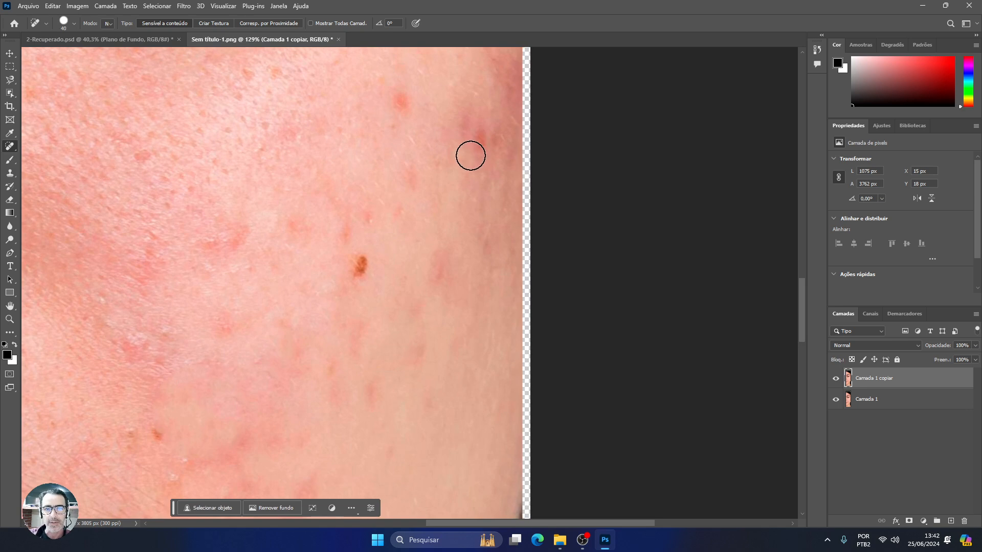
click(470, 149)
click(396, 107)
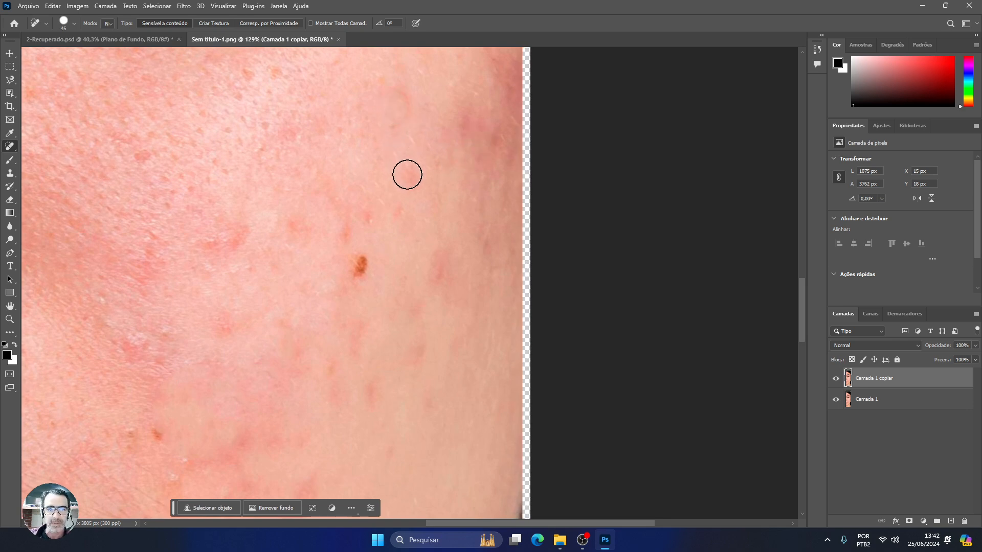
drag(141, 154, 145, 168)
scroll(261, 221, up, 1)
scroll(255, 236, down, 3)
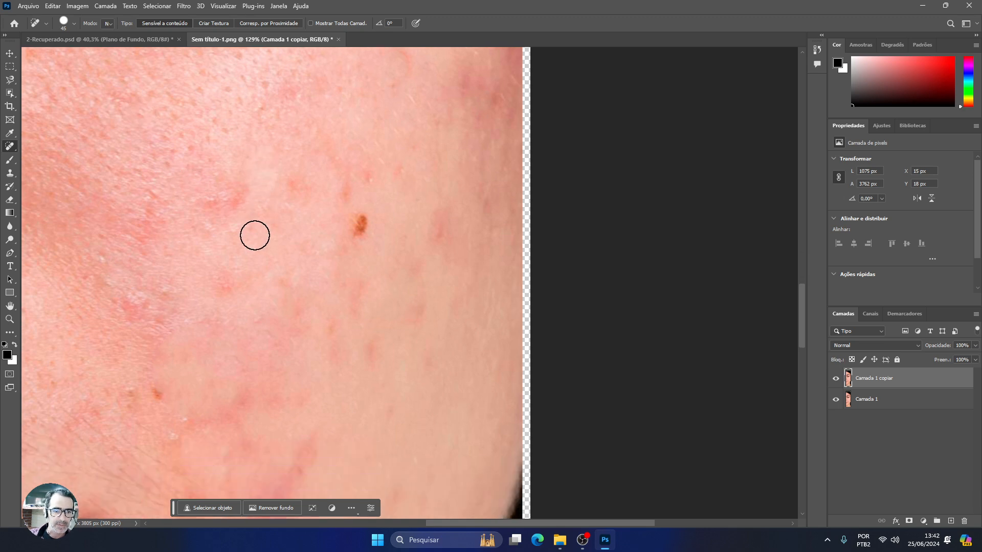
Heal the remaining red patch beside the mouth and the brown spot on the cheek with a brush size of 300
scroll(211, 236, down, 2)
scroll(211, 236, down, 8)
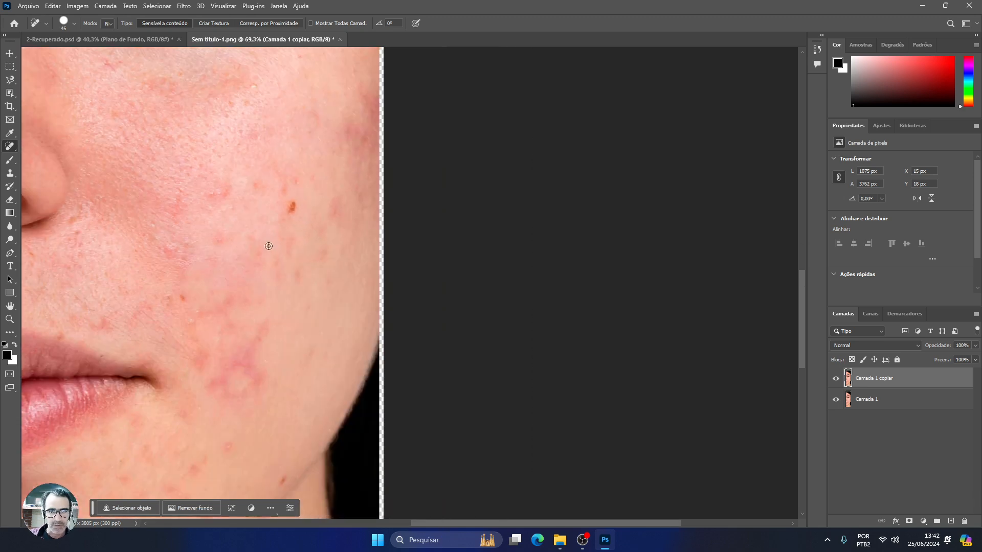
scroll(290, 245, down, 1)
scroll(276, 243, up, 2)
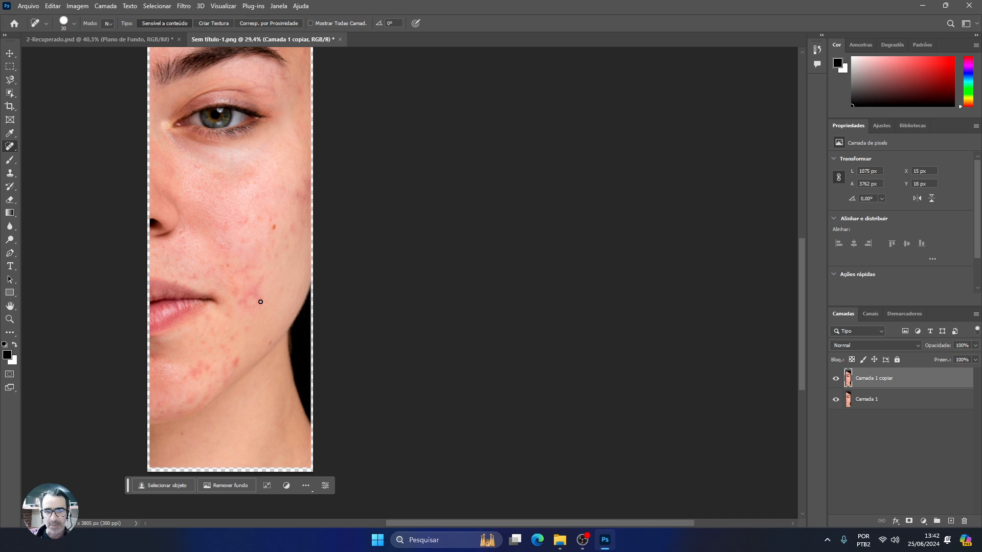
key(bracketright)
key(bracketright)
key(bracketright)
key(bracketright)
key(bracketright)
key(bracketright)
key(bracketright)
key(bracketright)
key(bracketright)
key(bracketright)
key(bracketright)
key(bracketright)
click(255, 300)
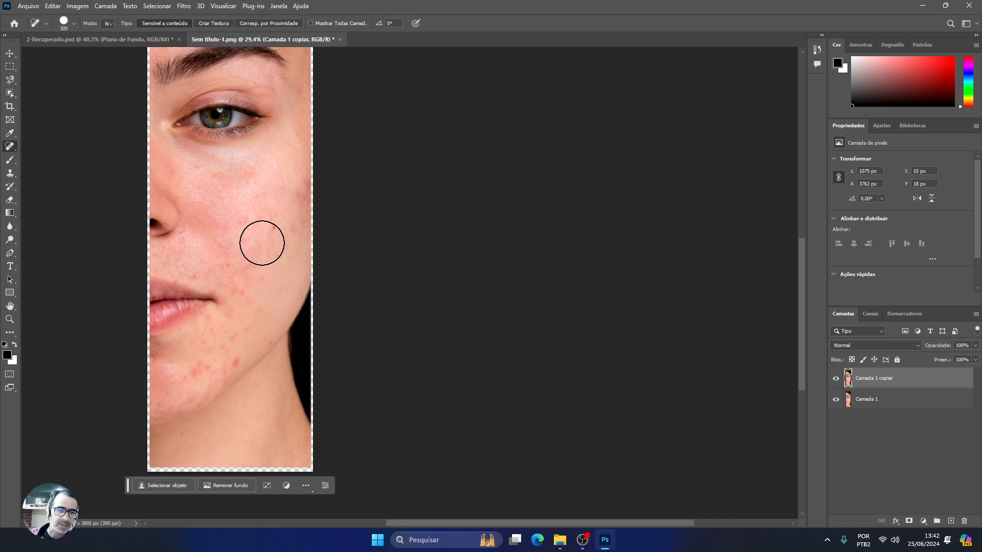
click(274, 225)
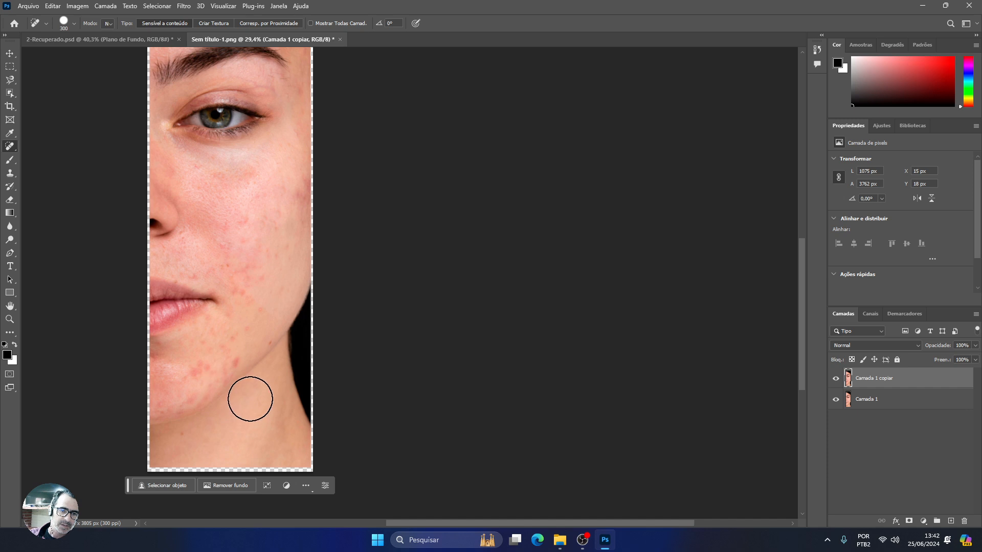
Heal the red blemishes on the chin and along the jawline with the size 300 brush
click(200, 367)
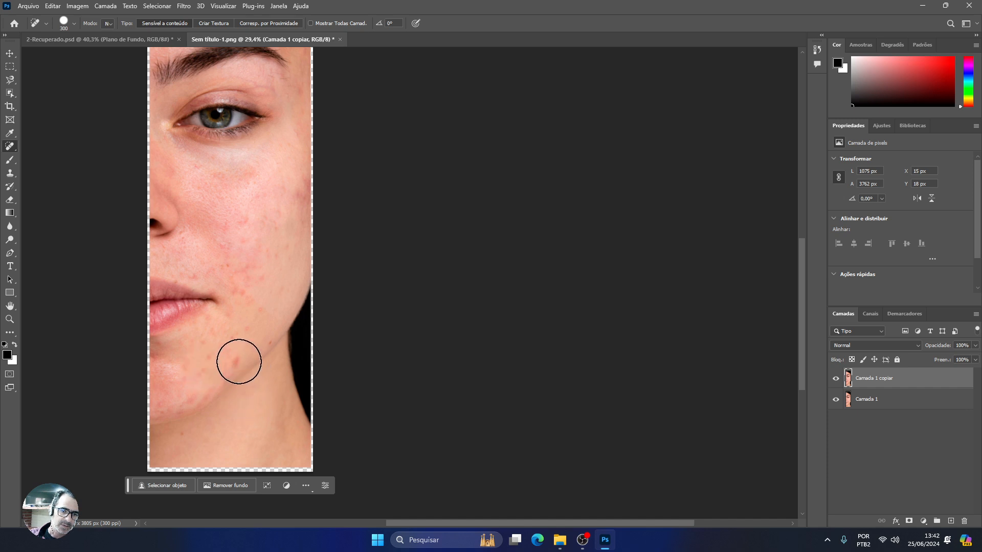
click(238, 361)
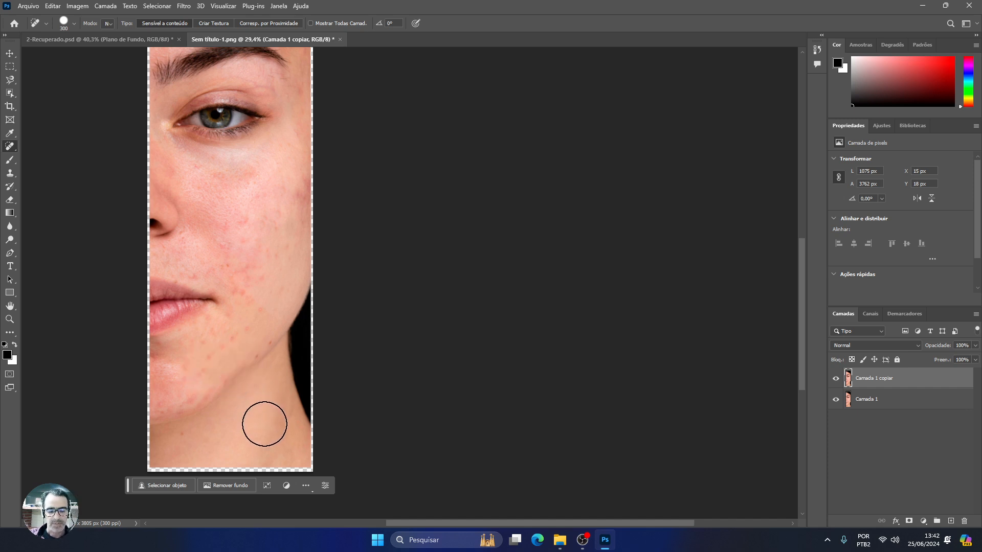
click(225, 352)
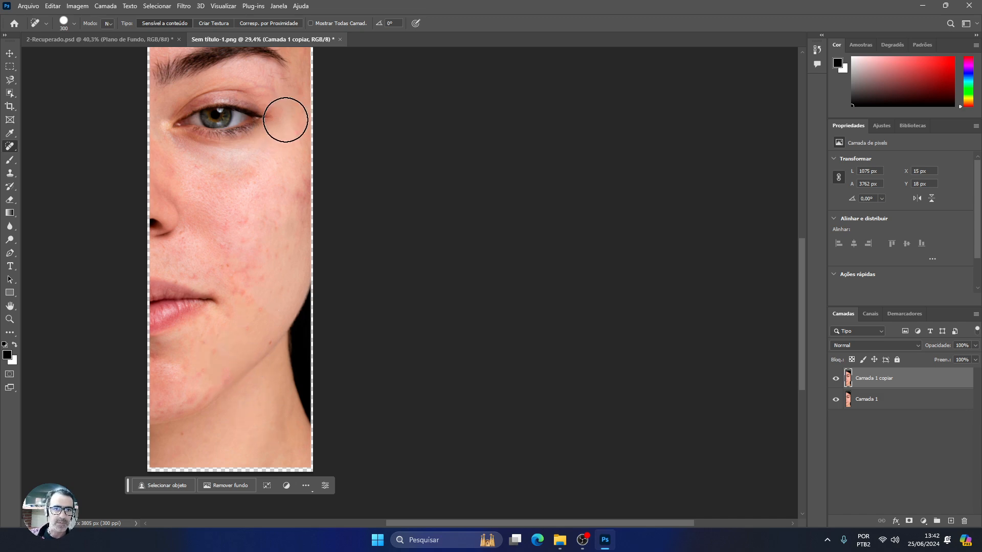
Heal the small red vein near the inner end of the upper eyelid with a brush size of 10
scroll(270, 92, up, 5)
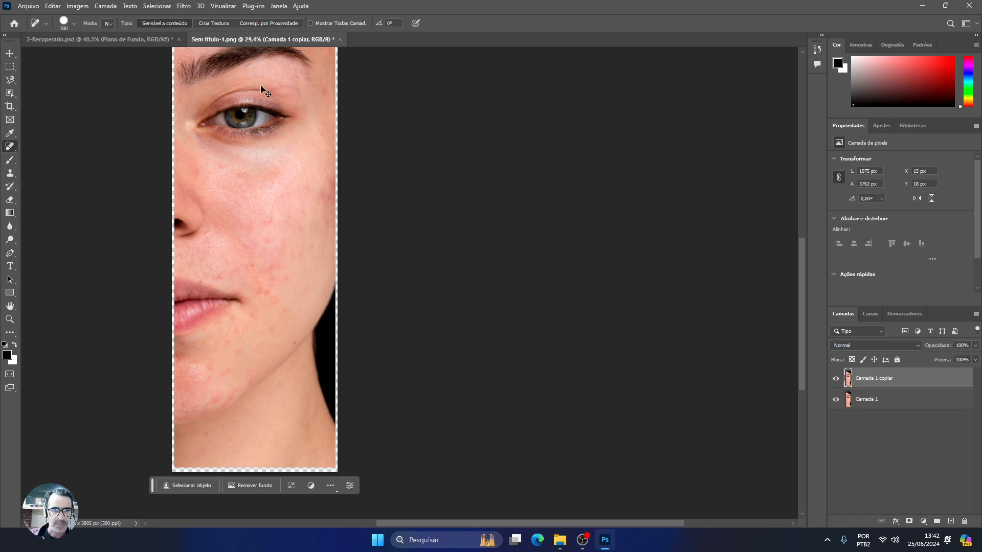
scroll(265, 89, up, 5)
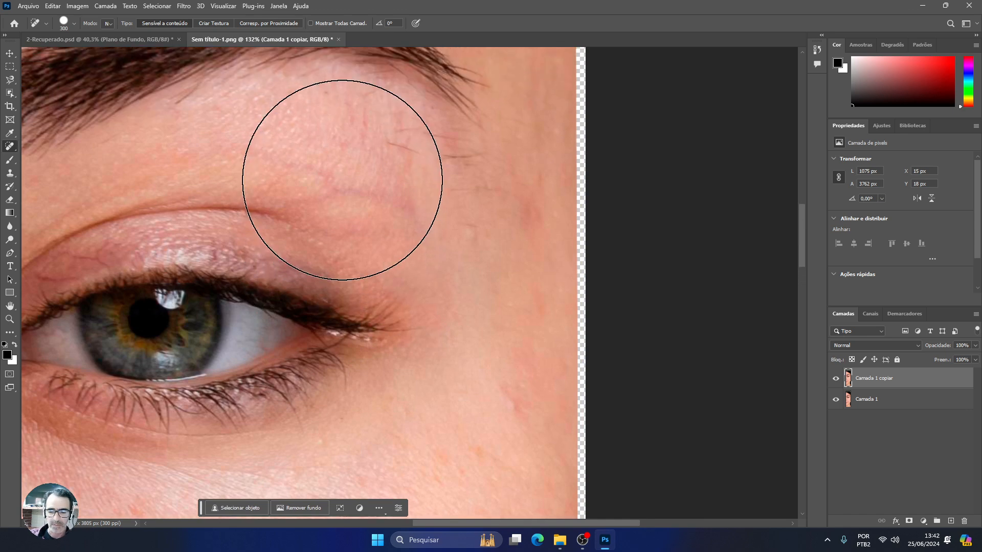
key(bracketleft)
key(bracketleft)
key(bracketleft)
key(bracketleft)
key(bracketleft)
key(bracketleft)
key(bracketleft)
key(bracketleft)
key(bracketleft)
key(bracketleft)
key(bracketleft)
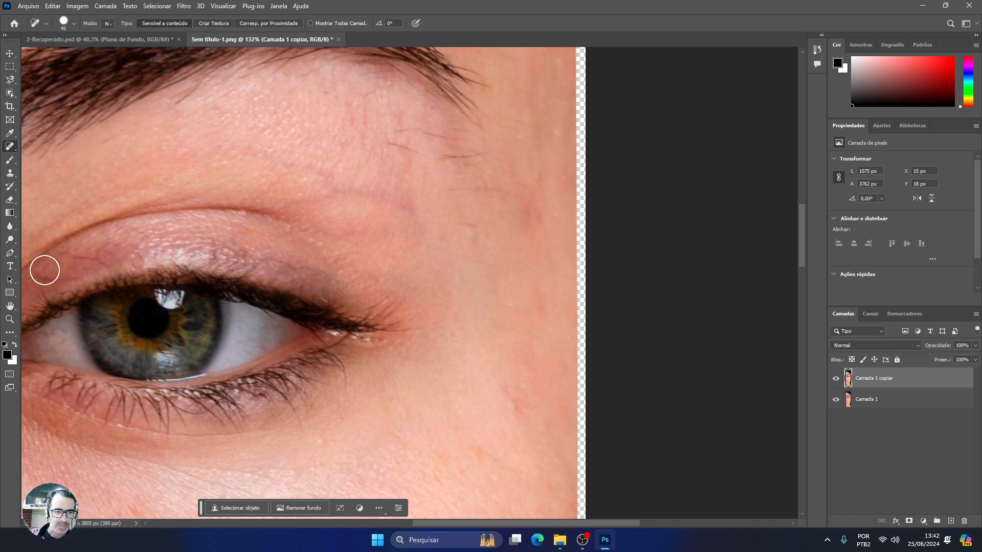
scroll(46, 270, up, 1)
scroll(52, 270, up, 5)
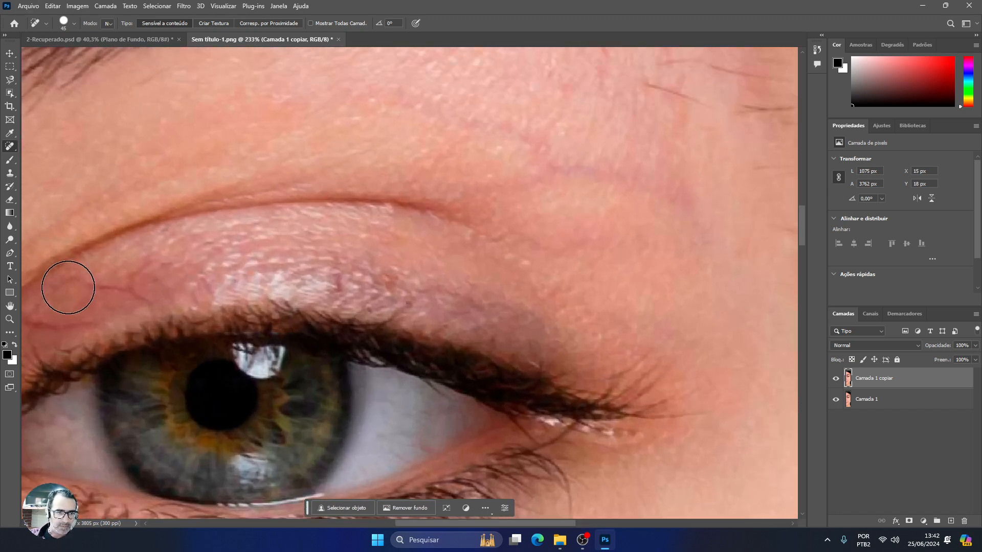
scroll(490, 343, down, 3)
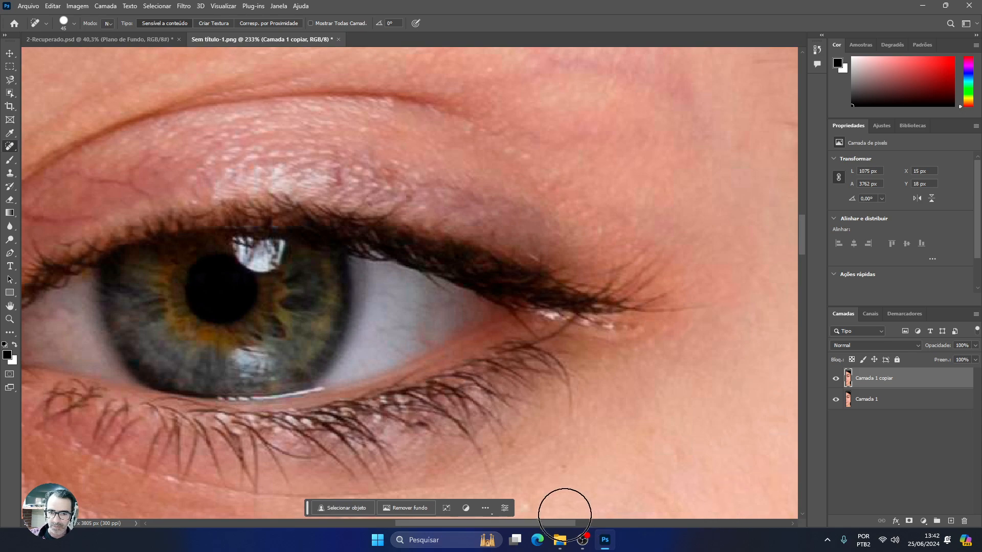
drag(554, 523, 490, 523)
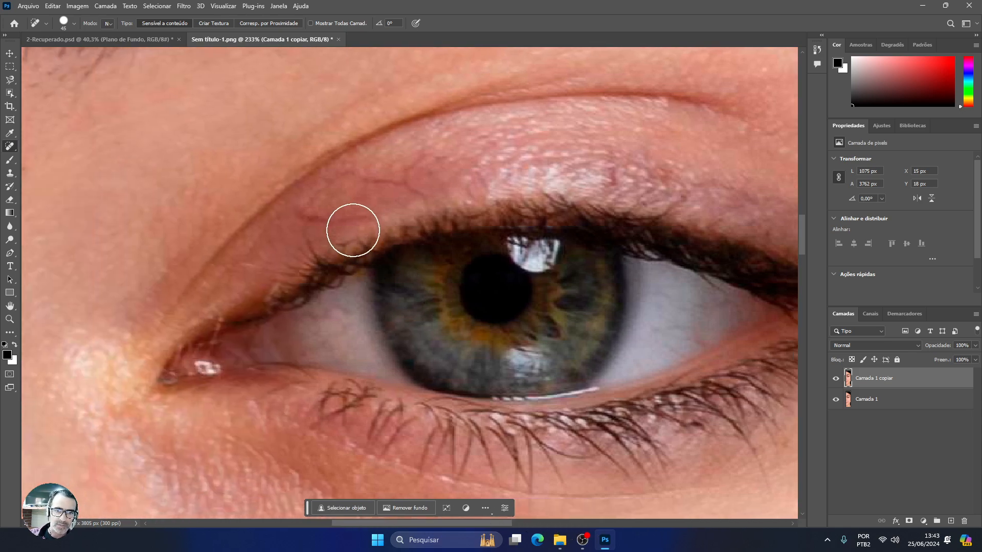
key(bracketleft)
key(bracketleft)
key(bracketleft)
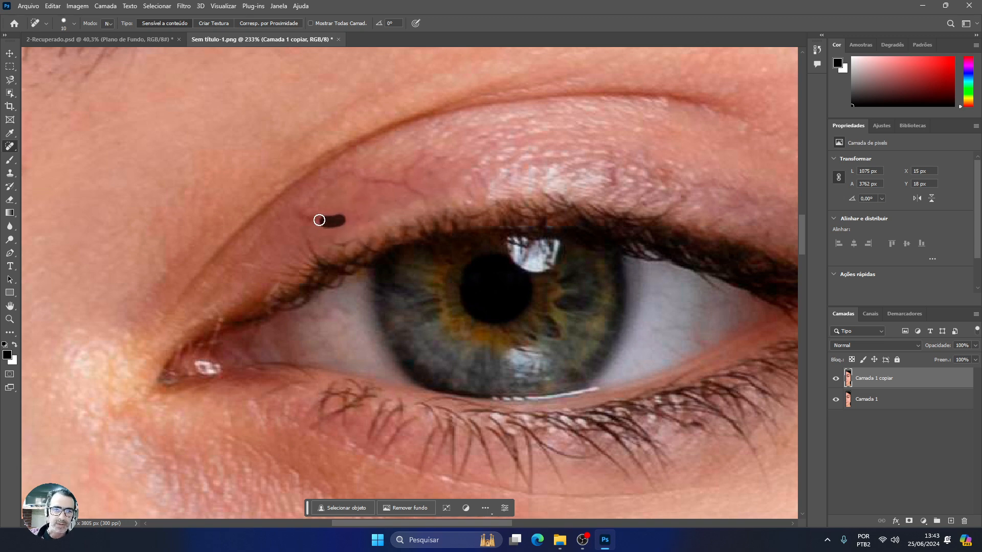
drag(319, 220, 294, 214)
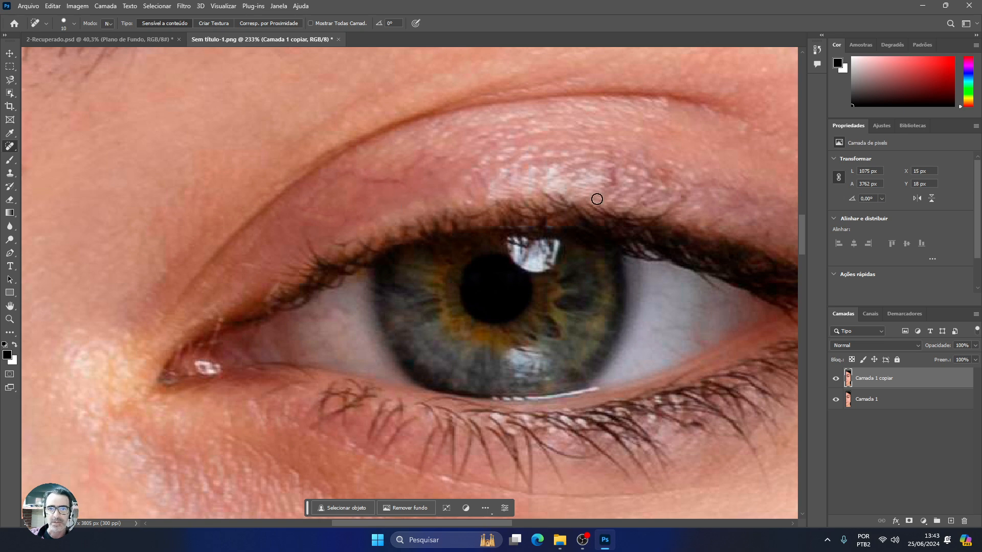
Heal the thin branching vein higher on the inner part of the upper eyelid with brush sizes of 10 and 20
click(384, 182)
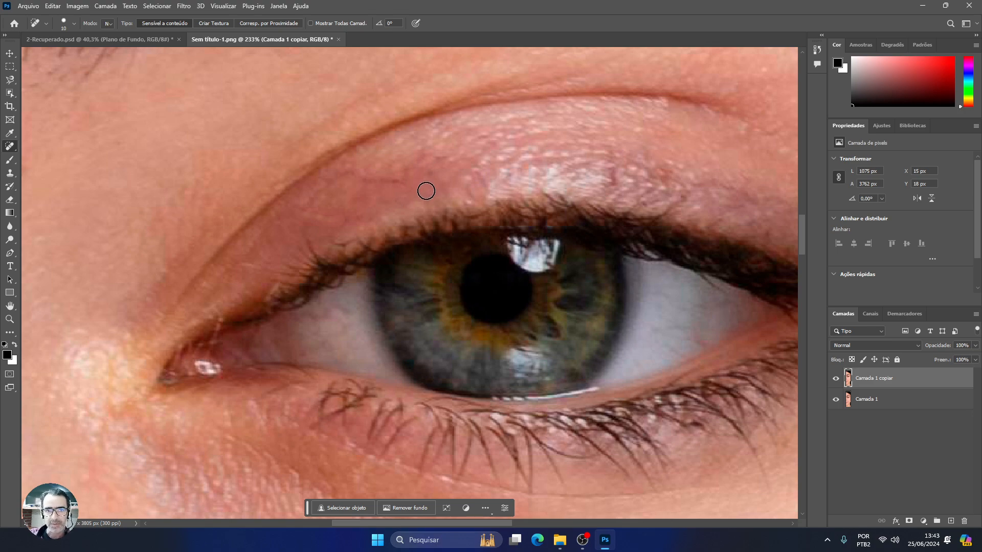
key(bracketright)
click(394, 177)
click(377, 177)
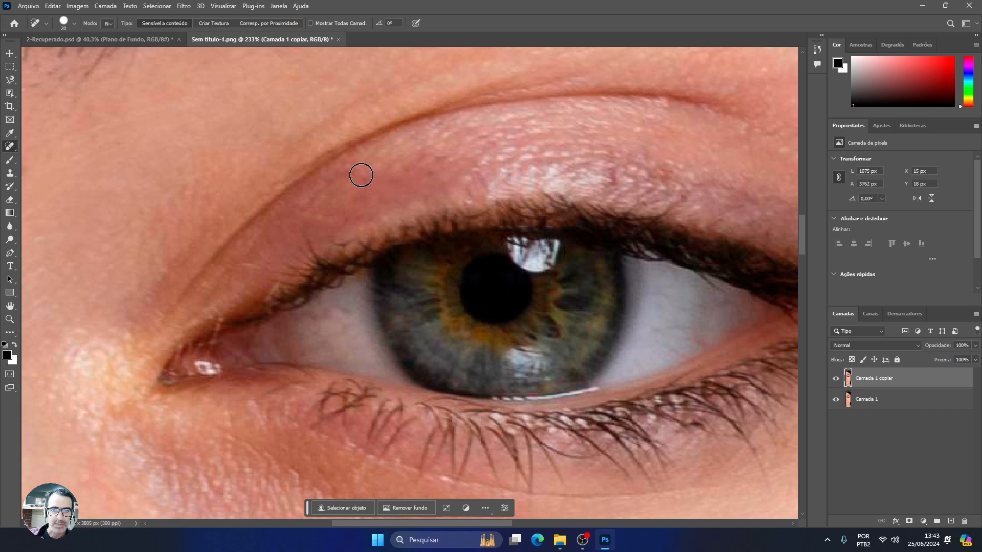
click(319, 215)
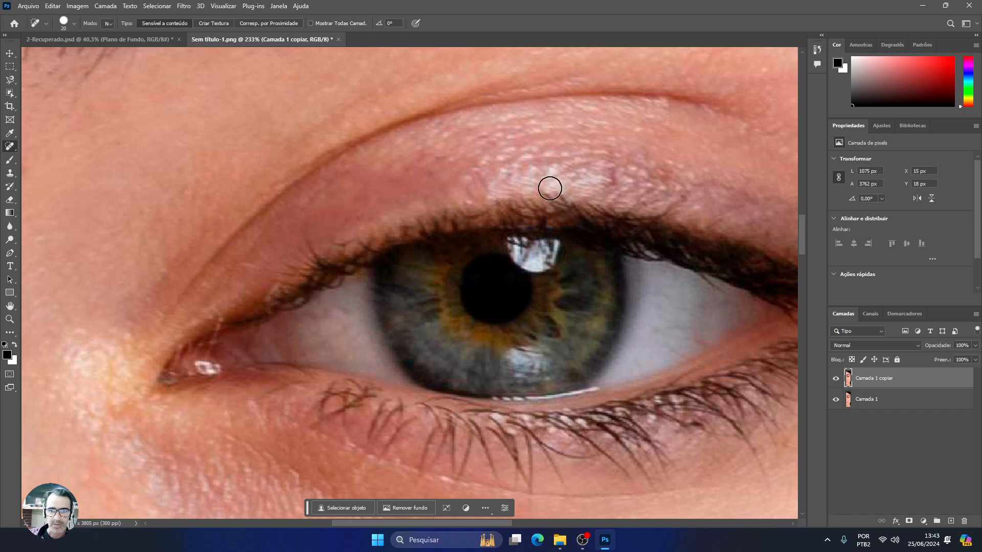
Heal the small red and purplish marks across the middle and outer upper eyelid with the size 20 brush
click(611, 173)
click(607, 160)
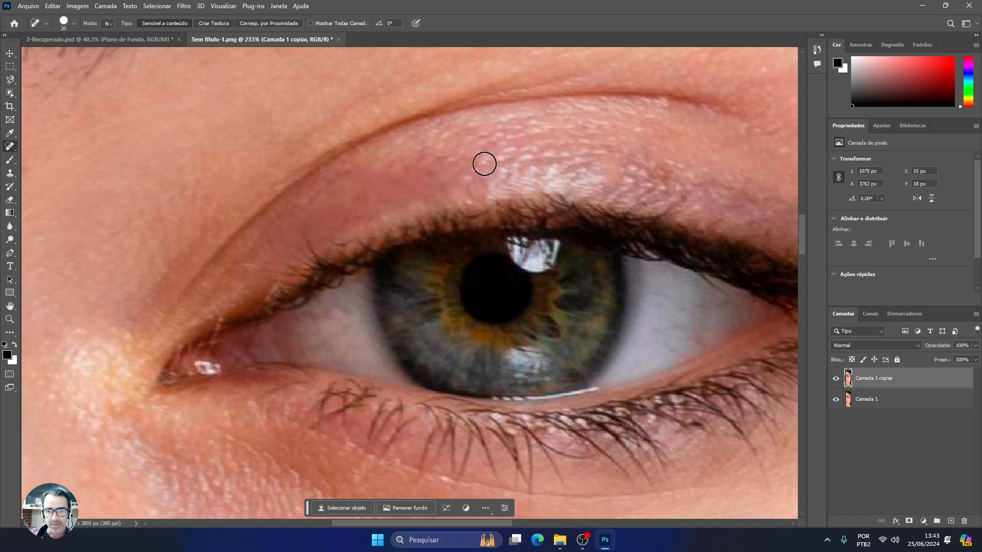
click(484, 164)
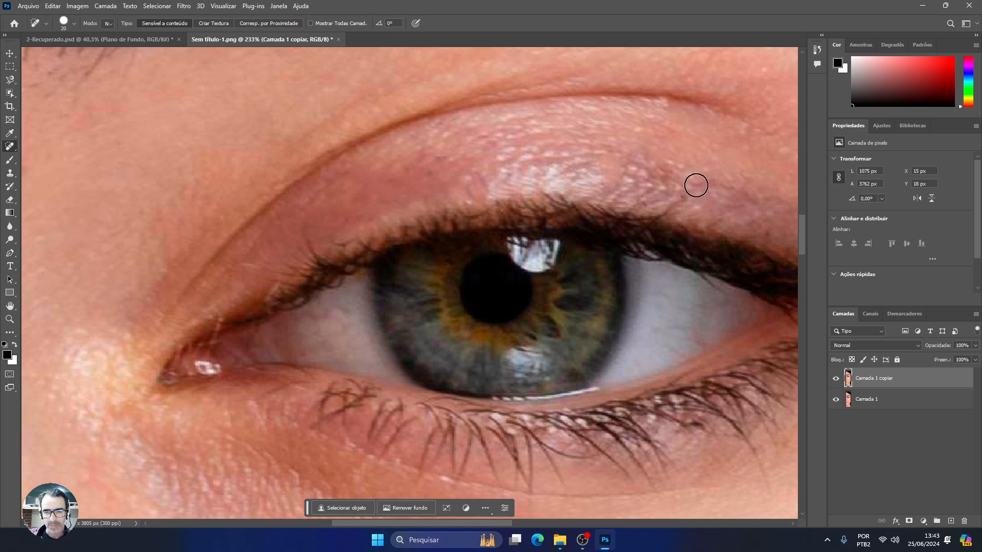
scroll(696, 185, down, 3)
scroll(711, 192, up, 3)
click(719, 197)
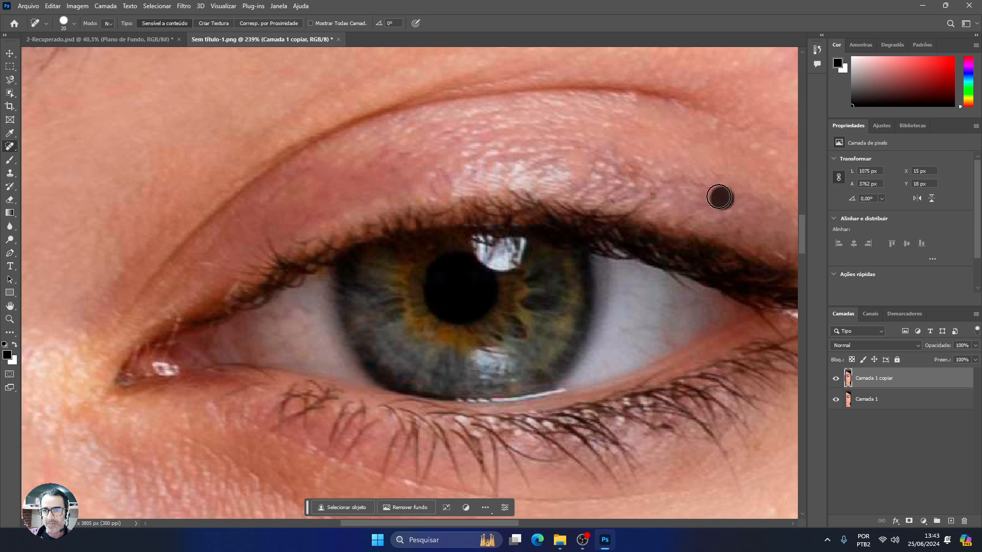
click(700, 185)
click(646, 173)
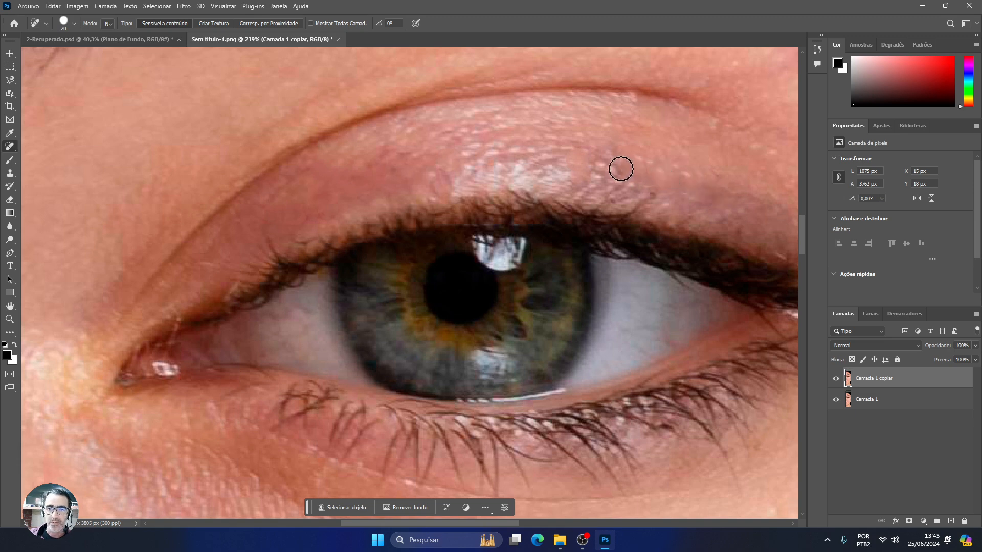
click(621, 168)
click(591, 156)
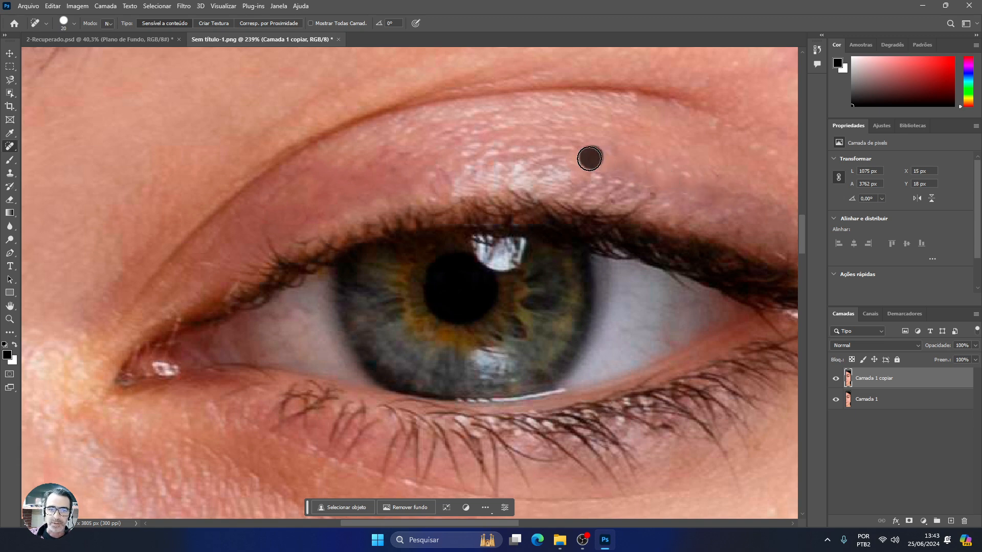
Heal the fine veins in the white of the eye on the outer side of the iris with the size 20 brush
click(624, 275)
click(622, 293)
click(619, 318)
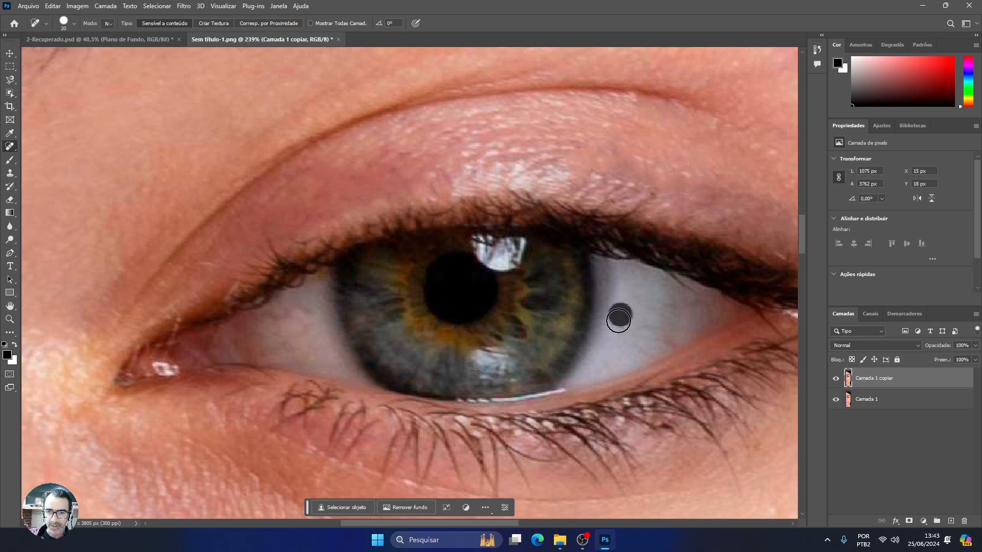
click(616, 327)
click(610, 341)
click(606, 352)
click(622, 356)
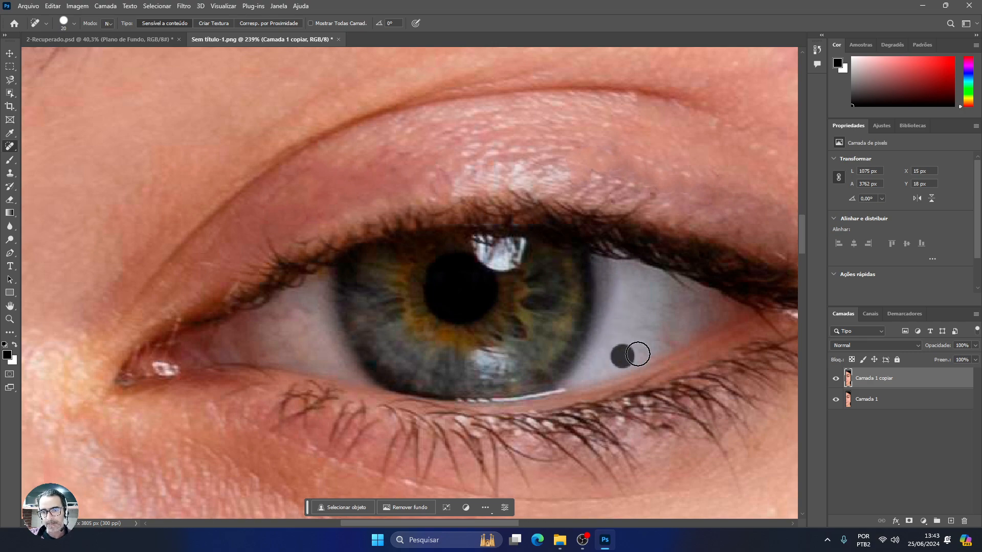
click(651, 346)
click(662, 340)
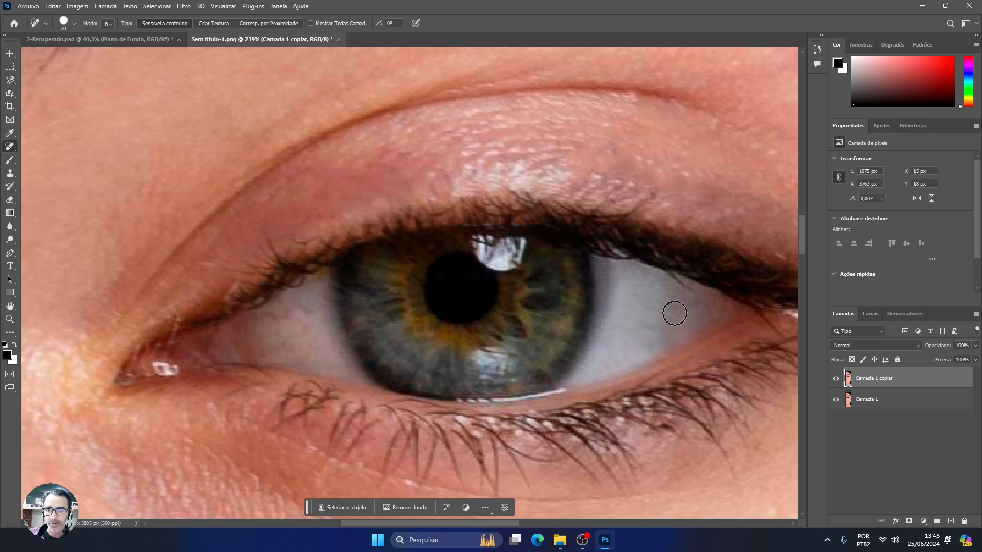
click(654, 333)
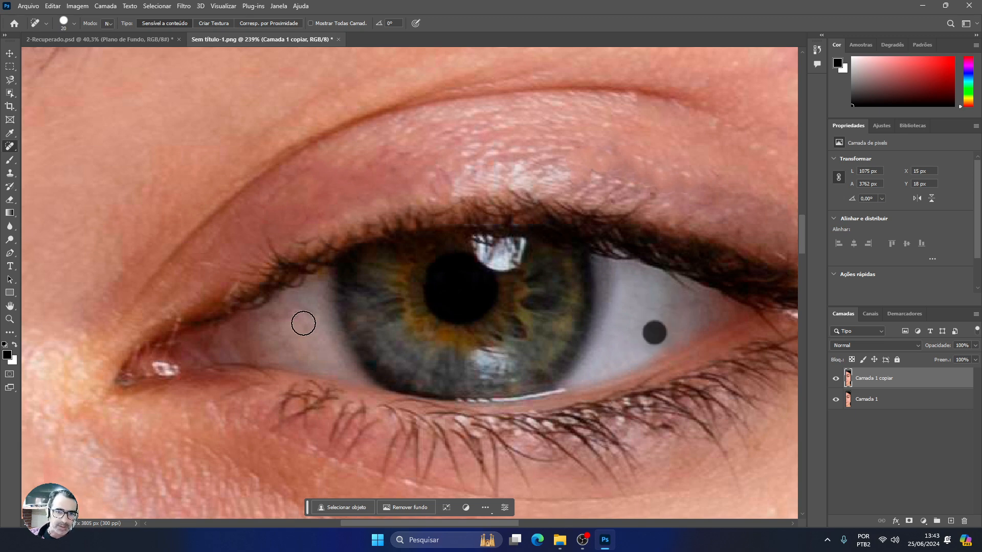
Heal the reddish veins in the white of the eye between the iris and the inner corner
click(294, 309)
click(280, 316)
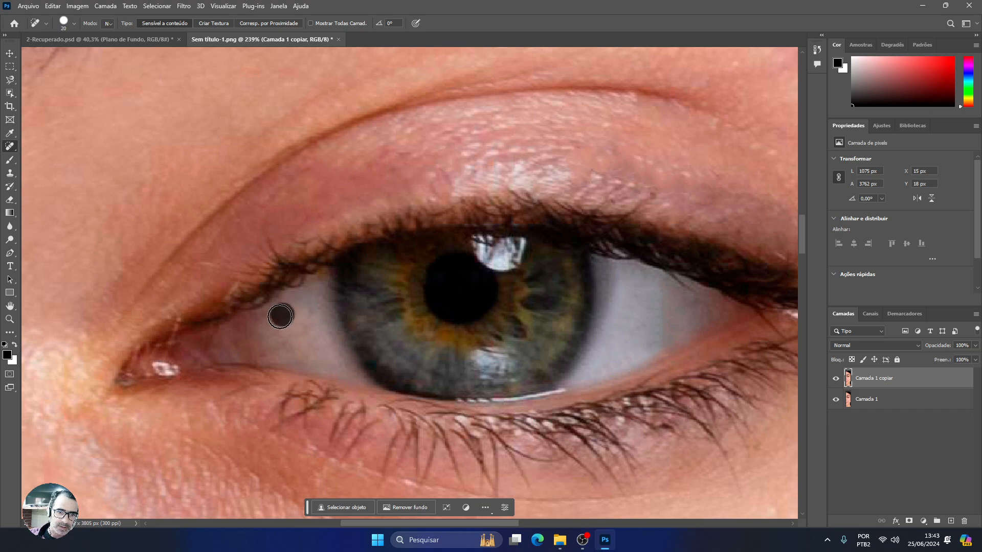
click(277, 326)
click(281, 339)
click(335, 361)
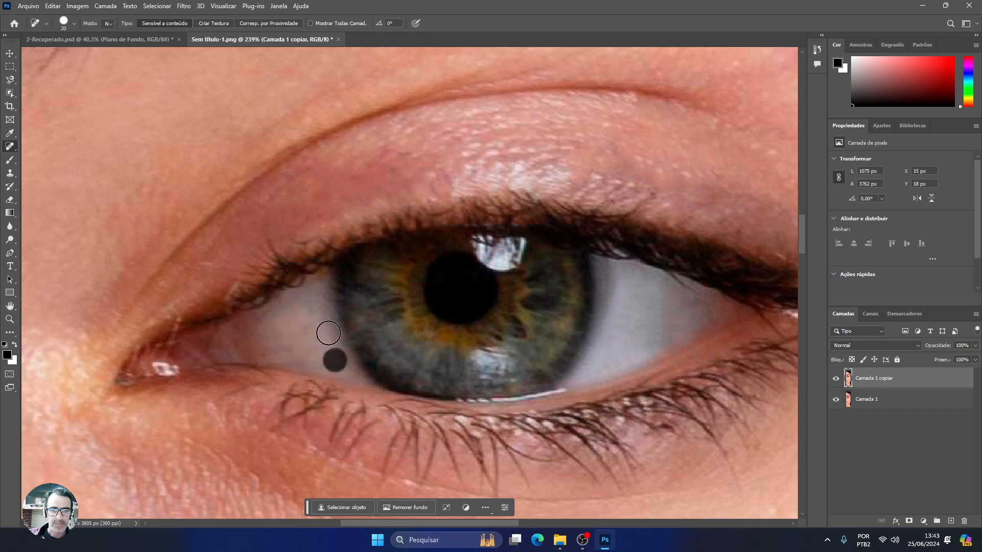
click(318, 311)
click(293, 332)
Heal the thin purplish vein between the outer eyebrow and the eyelid crease with a brush size of 35
scroll(309, 319, down, 1)
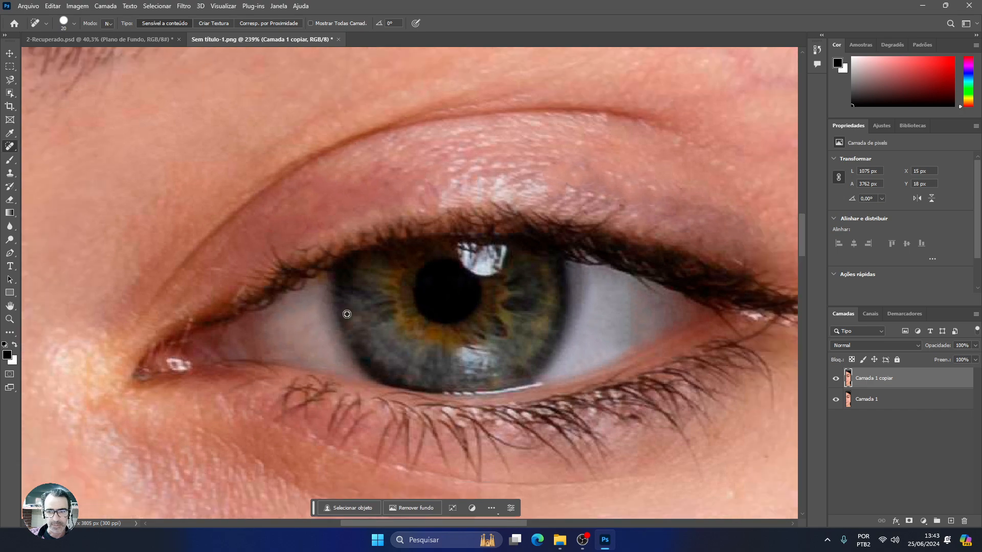
scroll(346, 314, down, 5)
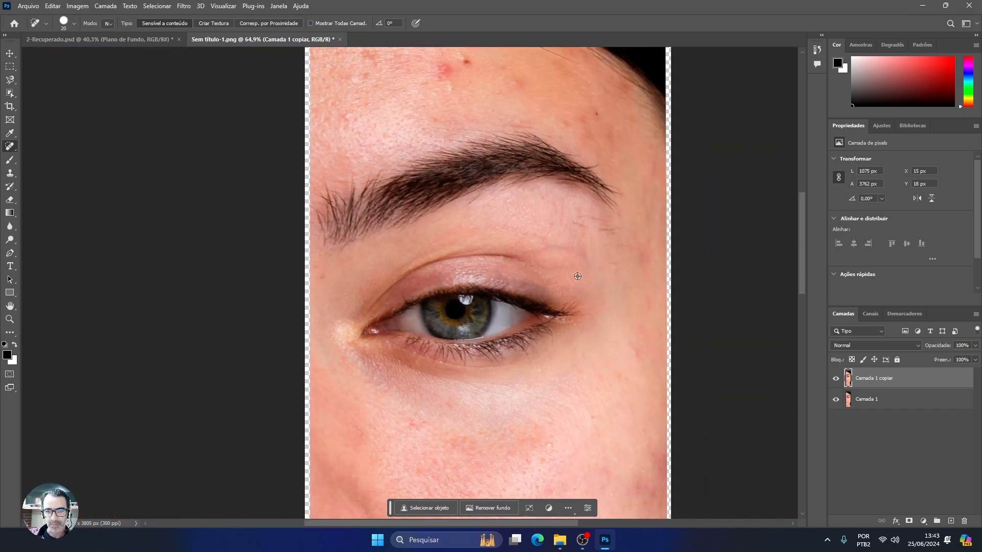
scroll(577, 276, down, 2)
scroll(564, 269, up, 3)
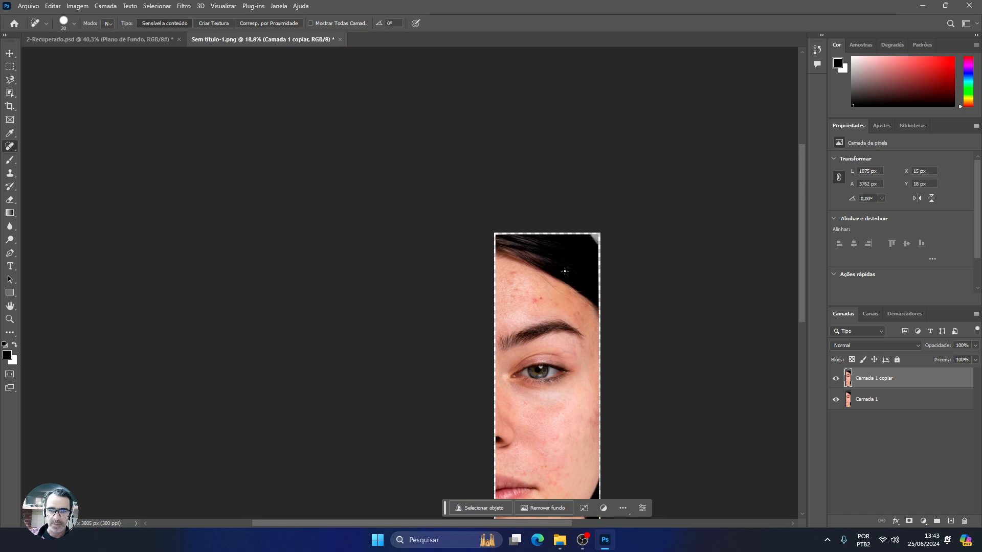
scroll(565, 270, down, 5)
scroll(559, 271, up, 6)
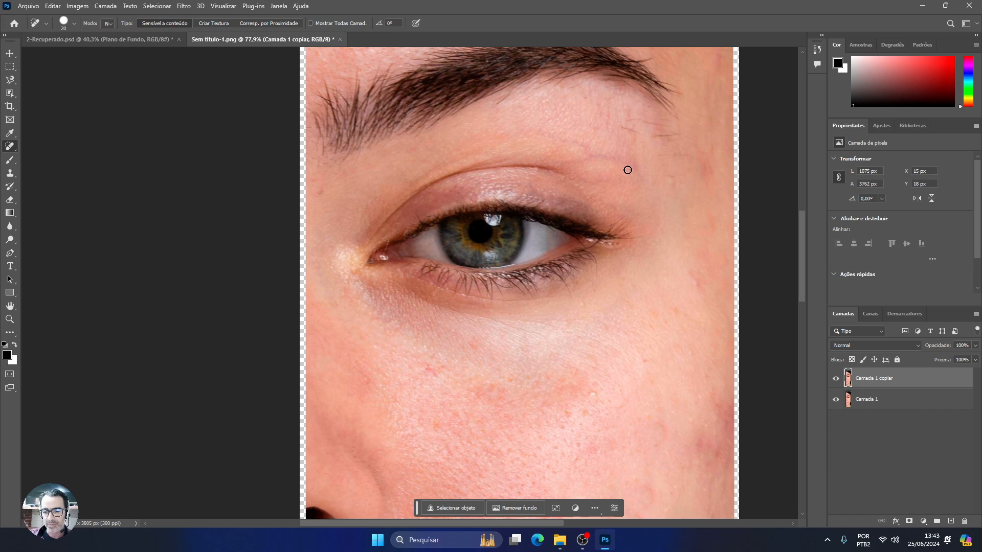
key(bracketright)
key(bracketright)
key(bracketright)
click(629, 167)
click(614, 159)
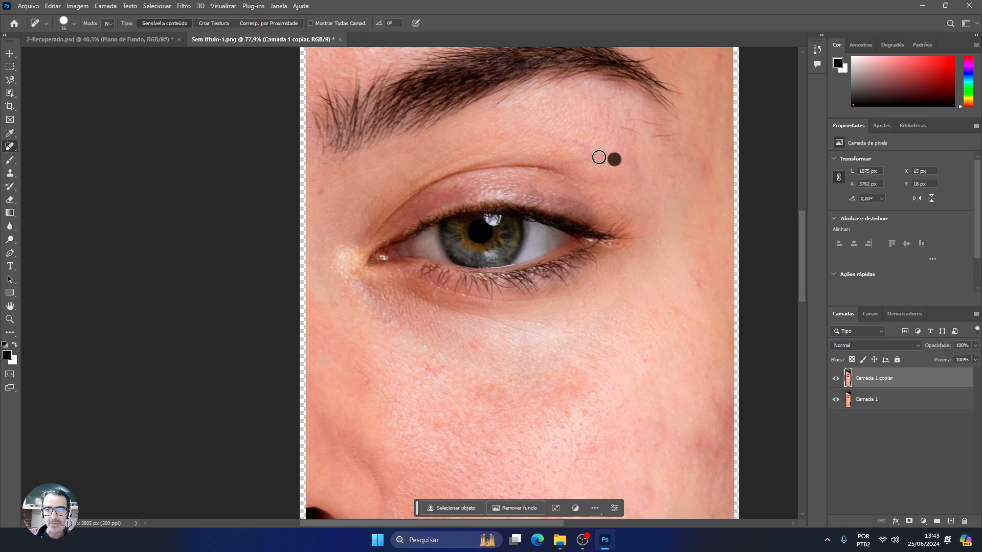
click(598, 157)
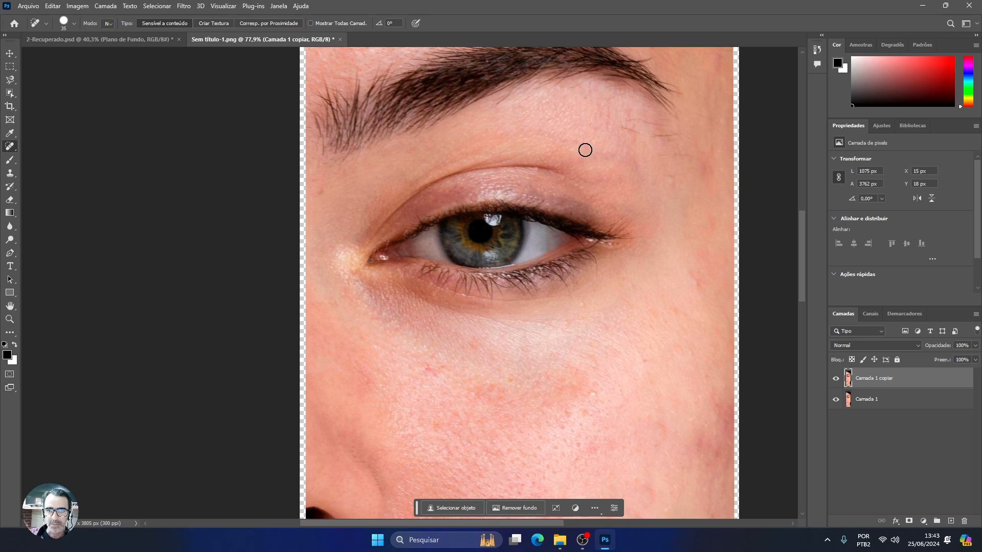
click(551, 135)
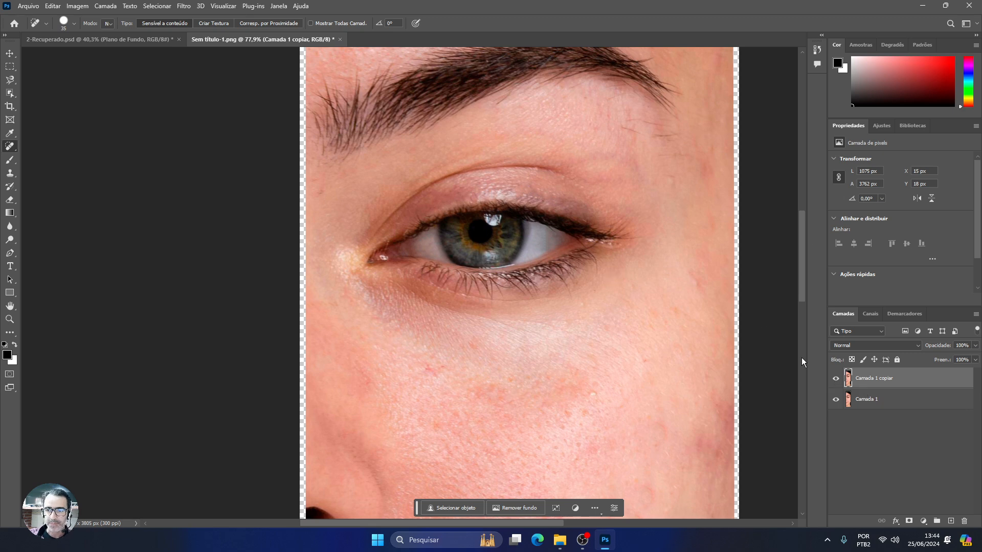
Compare the face before and after retouching by toggling the visibility of the layer Camada 1 copiar, leaving it shown
click(836, 380)
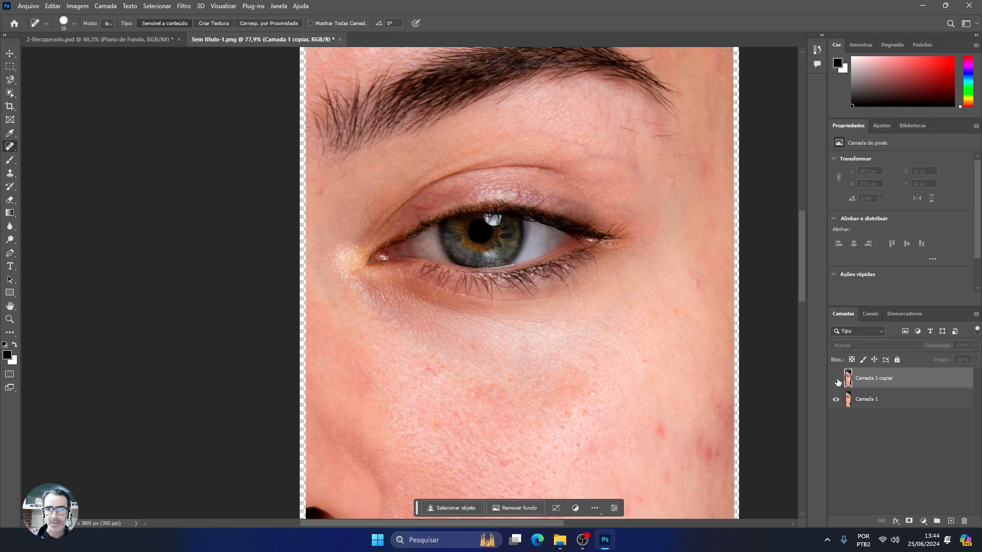
scroll(668, 348, down, 5)
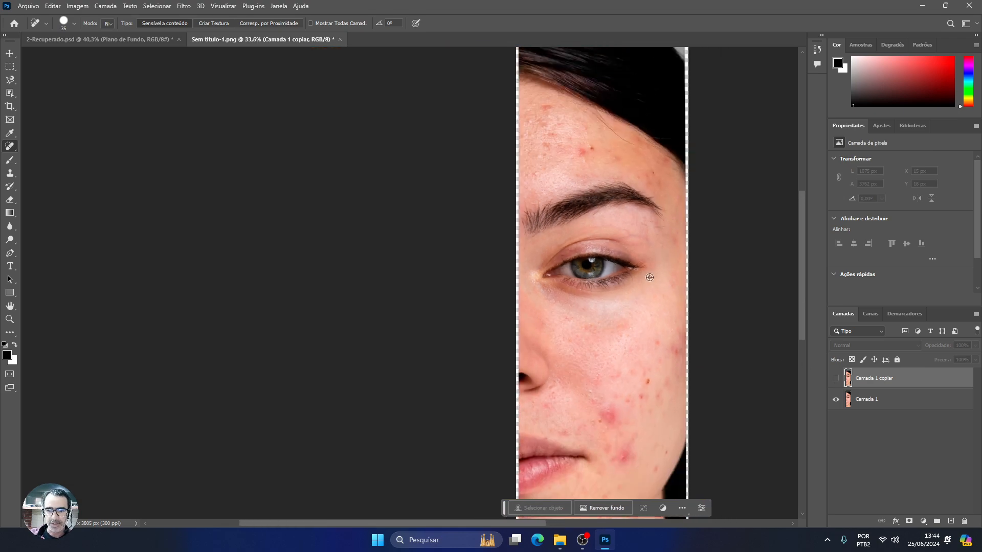
click(837, 381)
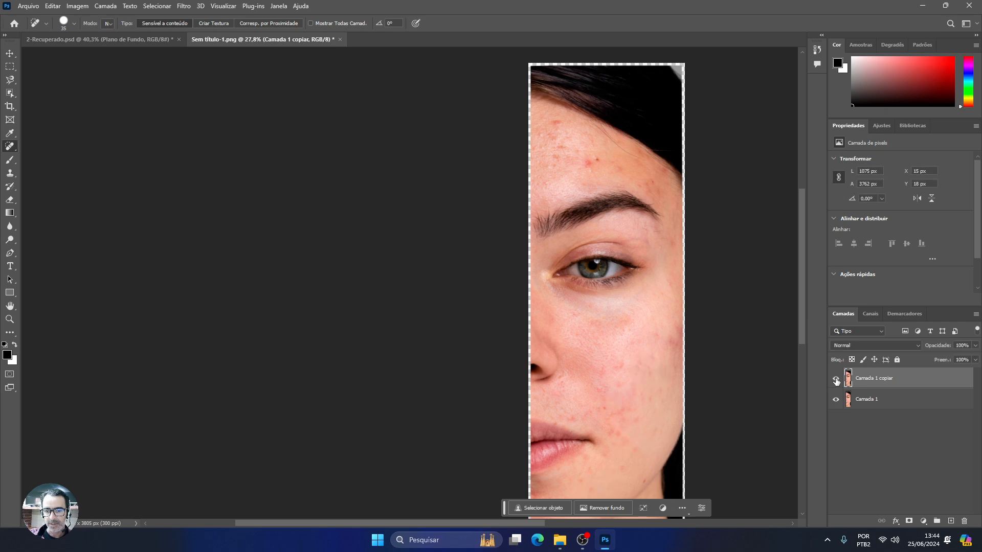
click(837, 380)
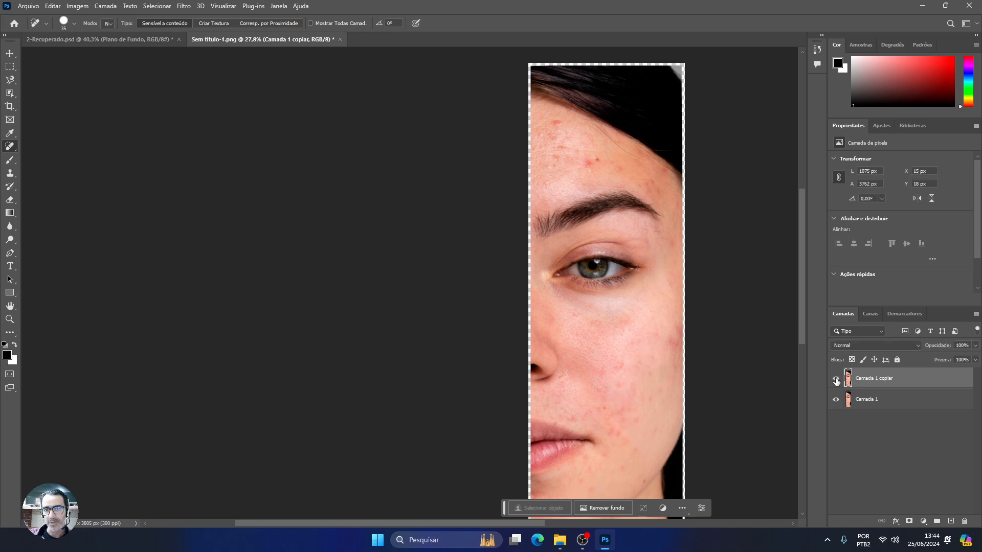
click(837, 380)
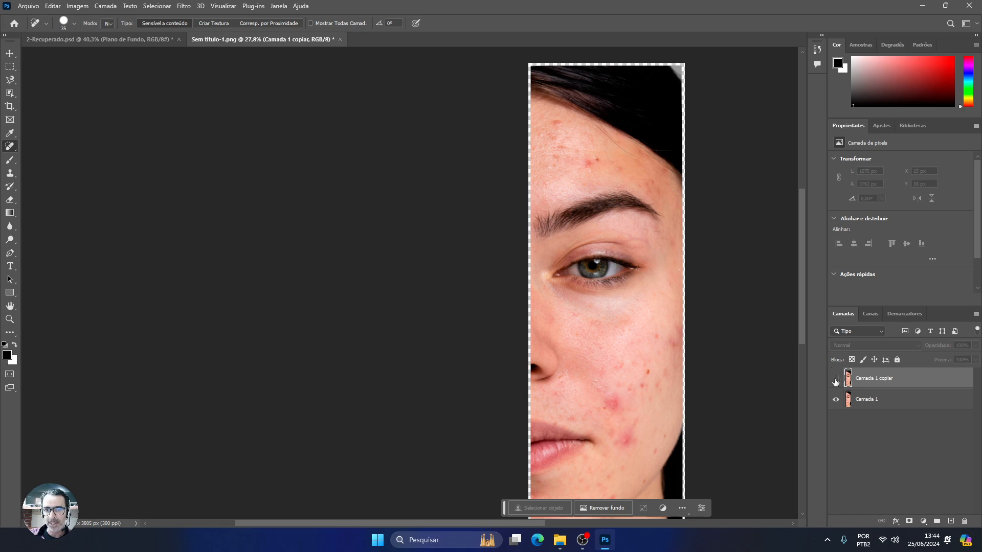
click(836, 380)
scroll(592, 167, up, 3)
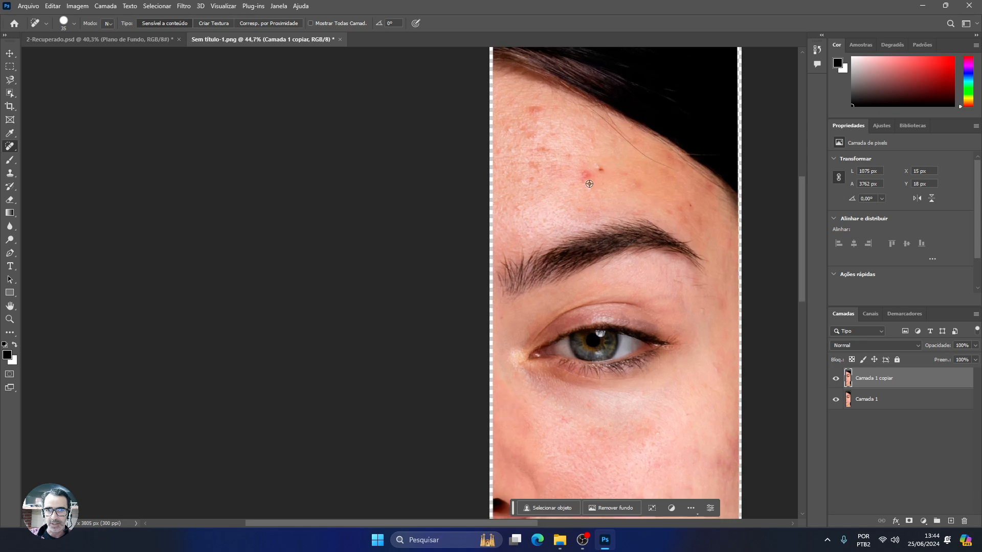
Heal the red spots, the small mole and the other blemishes across the forehead with a brush size of 60
scroll(589, 183, up, 3)
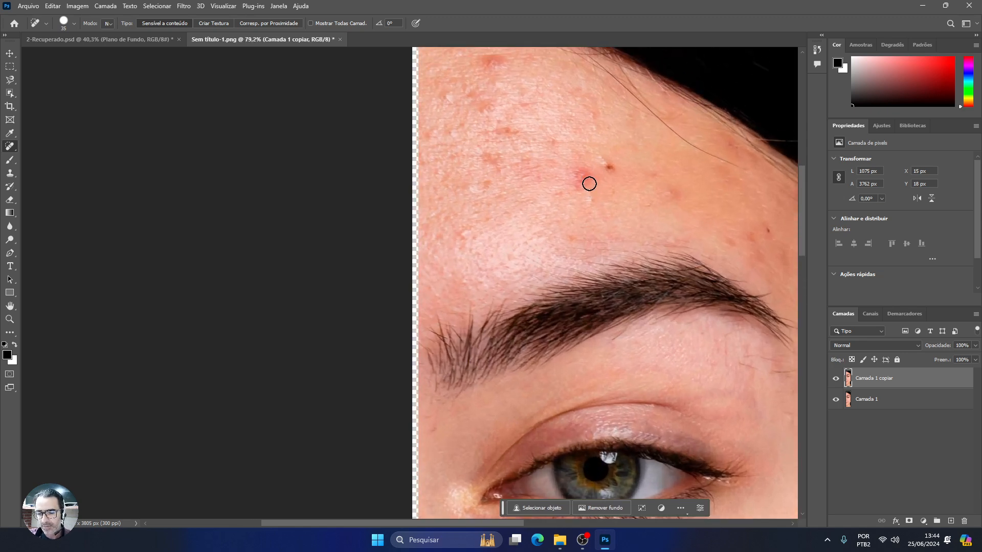
key(bracketright)
key(bracketright)
key(bracketright)
key(bracketright)
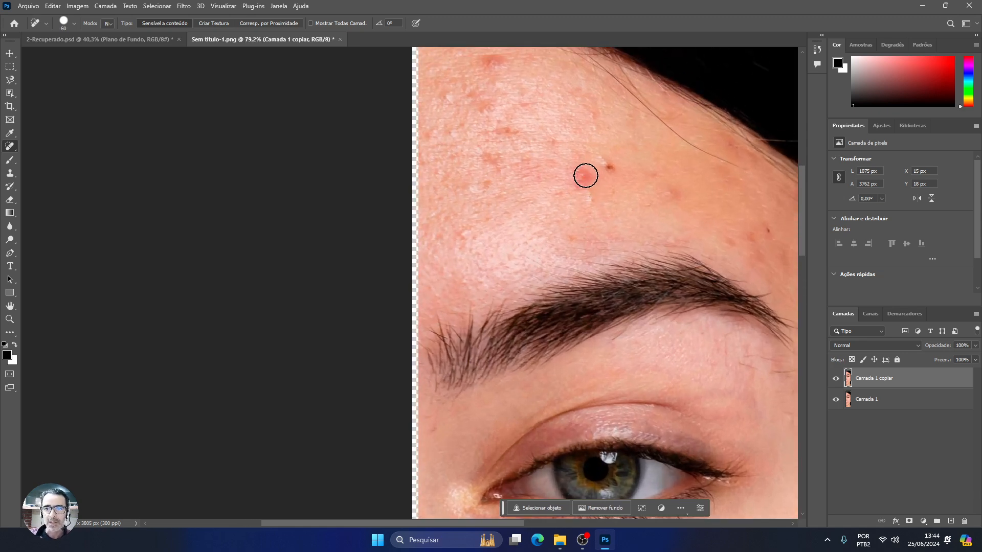
click(586, 176)
click(609, 167)
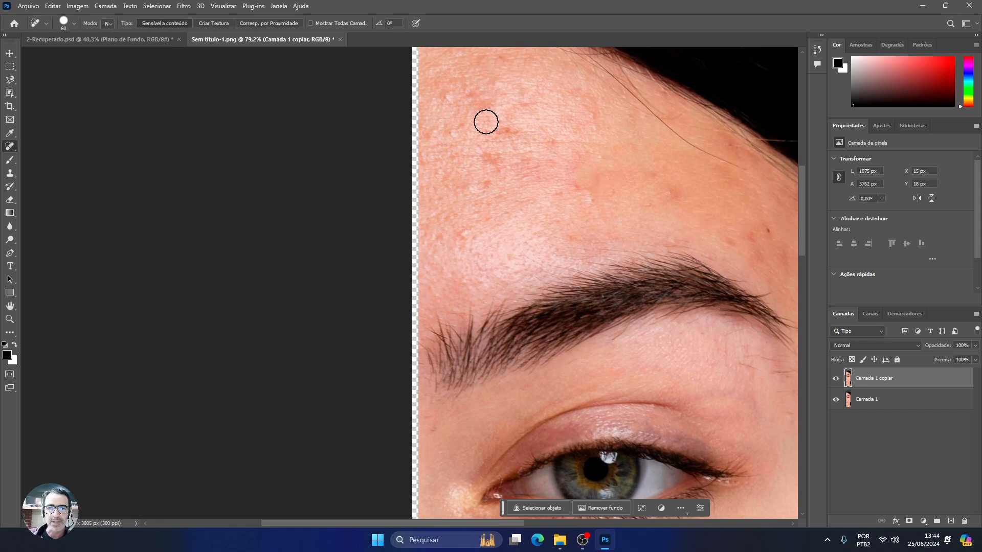
click(768, 230)
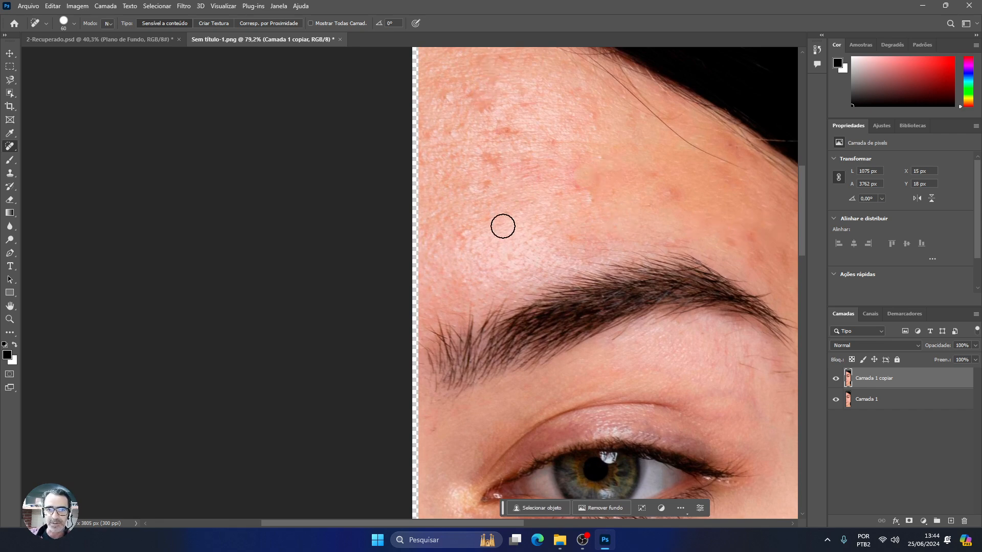
click(464, 237)
click(496, 162)
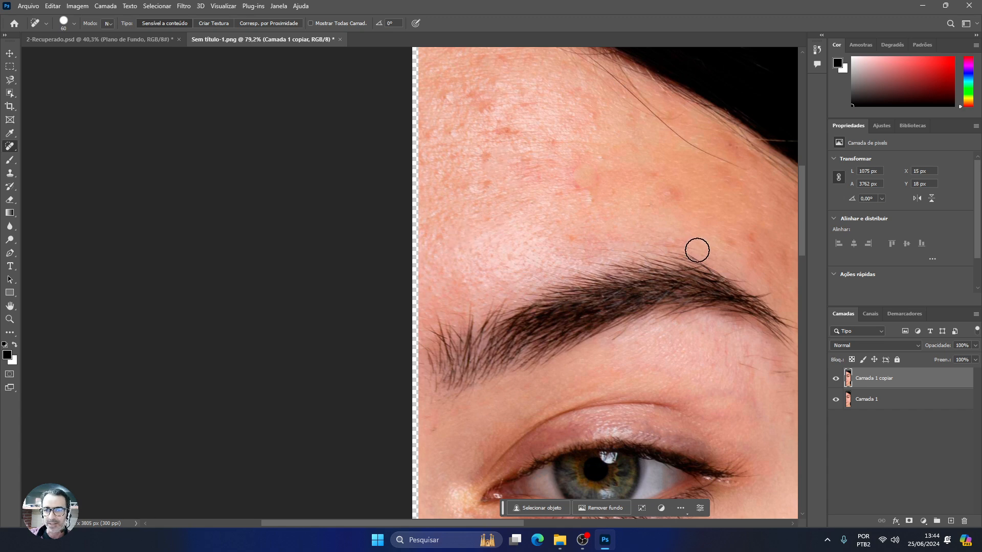
Heal the marks around the outer end of the eyebrow and the fine reddish lines on the skin below it
click(774, 285)
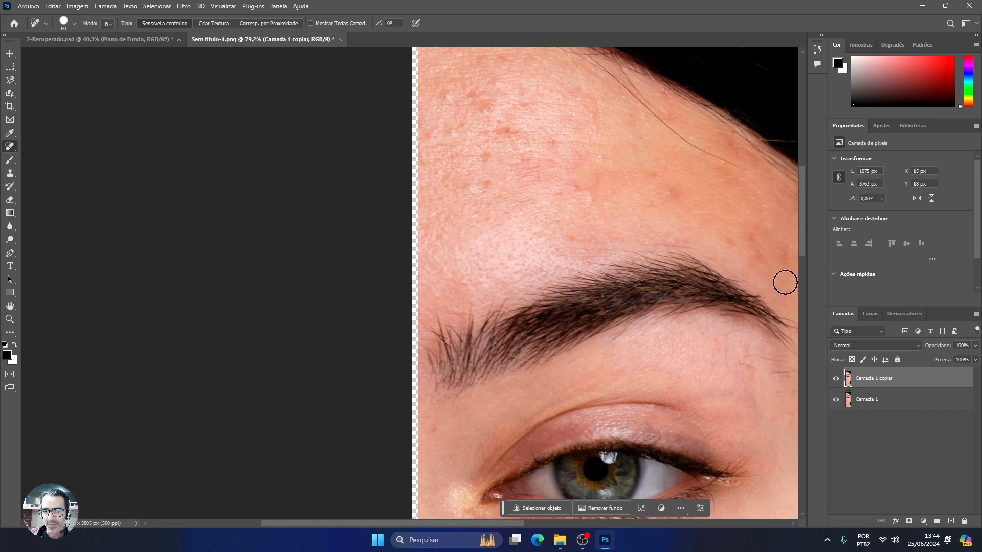
click(765, 289)
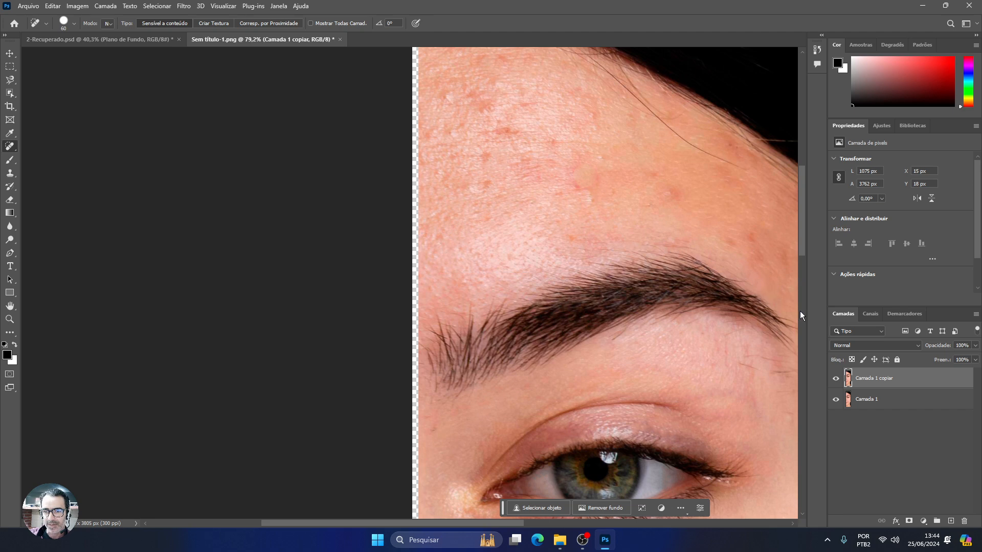
click(745, 273)
click(754, 362)
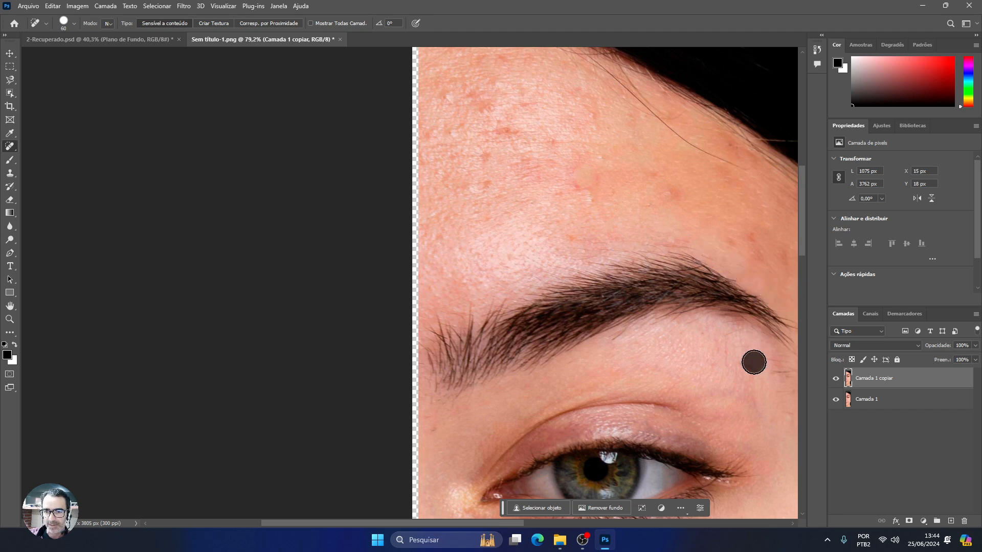
click(776, 373)
click(770, 365)
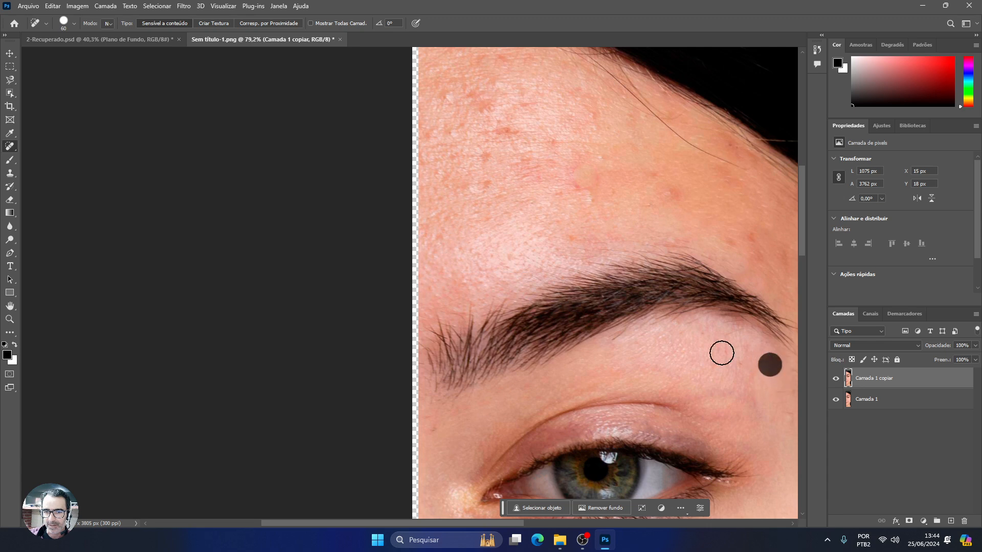
Heal the stray hairs and marks beside the inner end of the eyebrow and two remaining reddish spots on the forehead
click(441, 321)
click(432, 324)
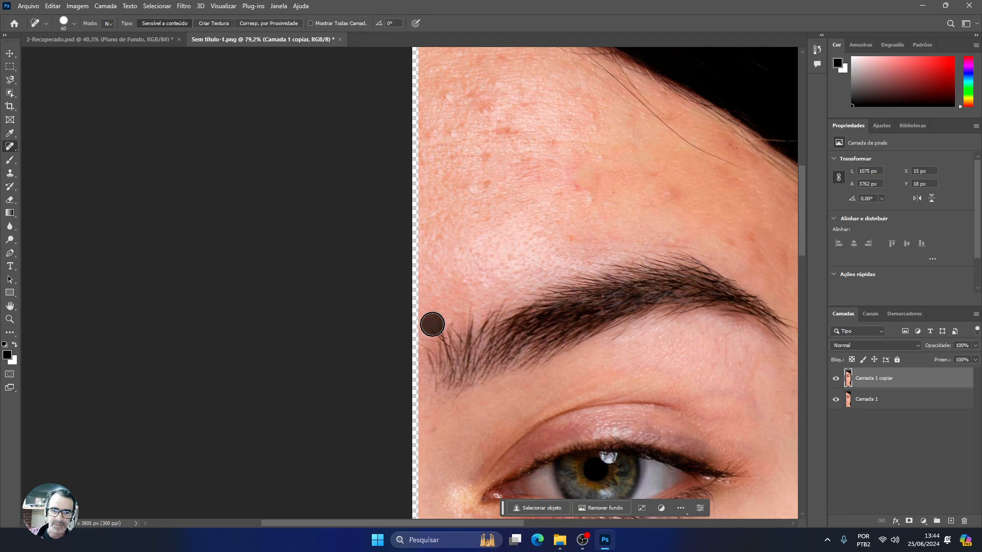
click(489, 109)
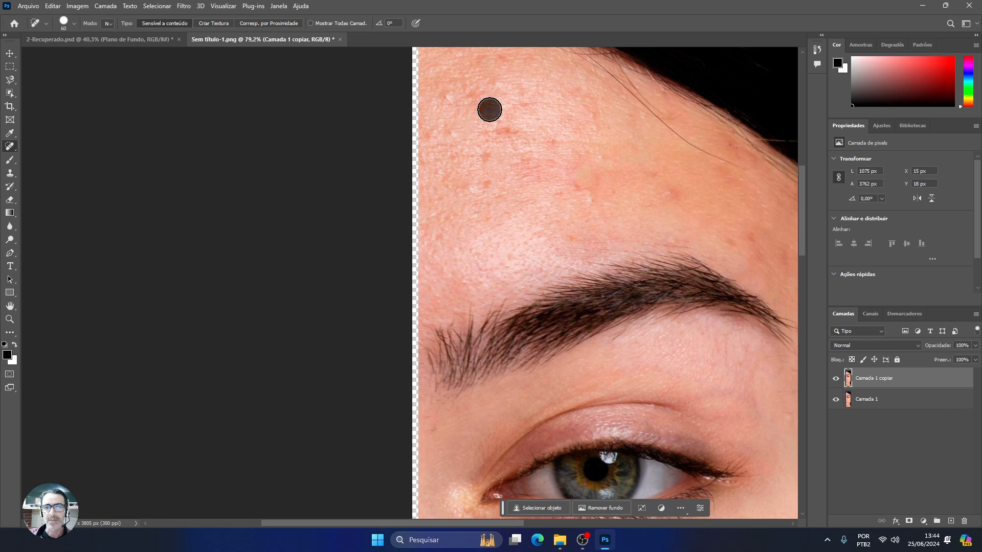
click(667, 194)
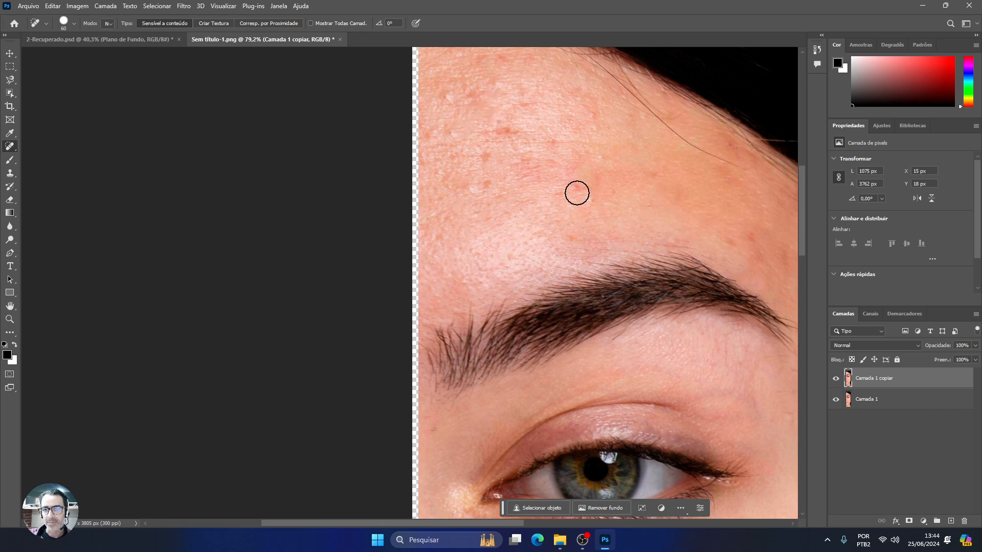
Compare the whole face with the original by repeatedly hiding and showing the layer Camada 1 copiar, leaving it shown
scroll(578, 193, down, 6)
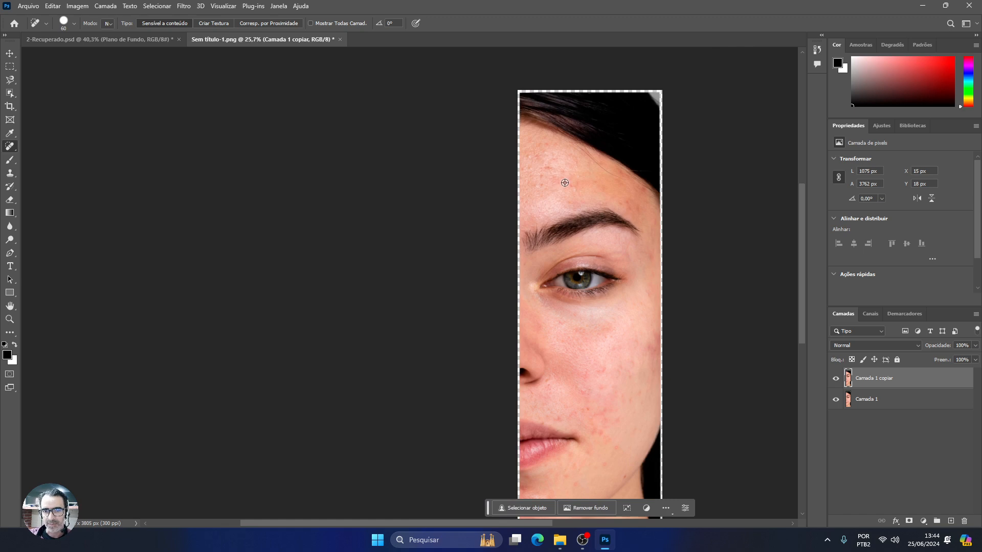
scroll(578, 186, down, 1)
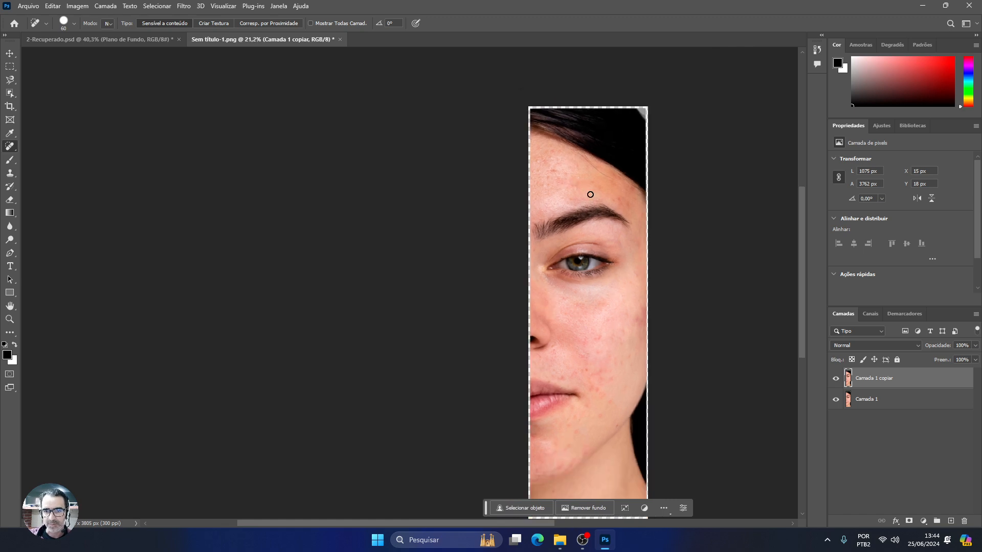
click(835, 379)
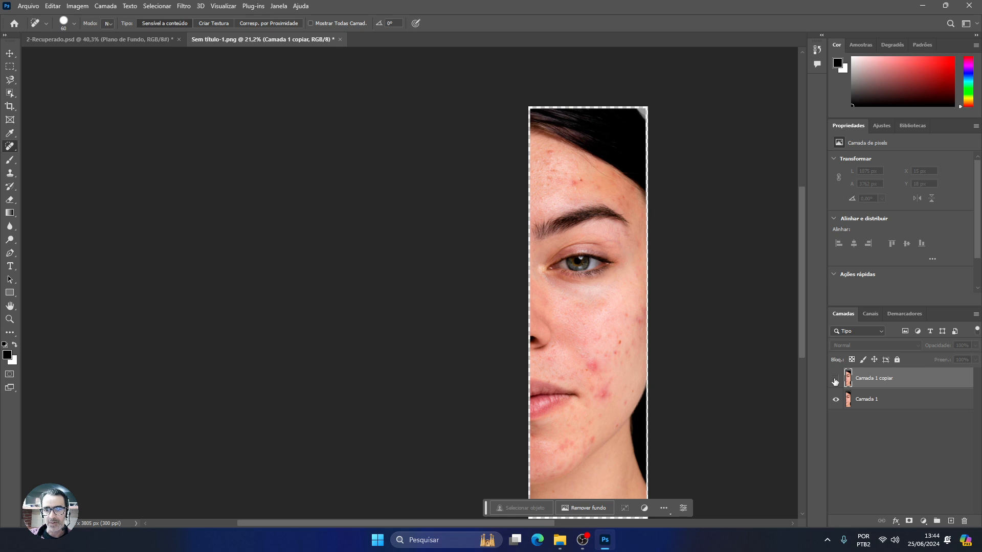
click(836, 380)
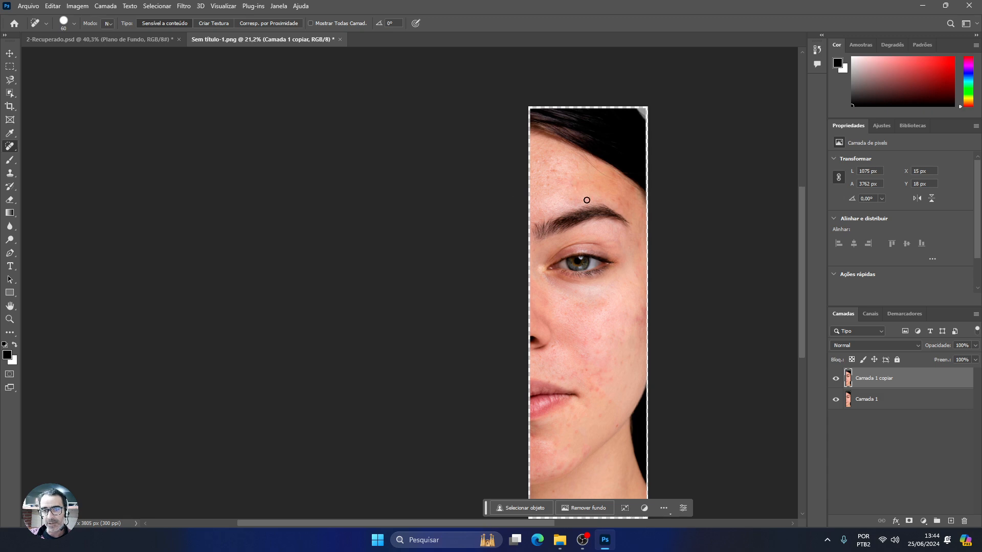
click(837, 380)
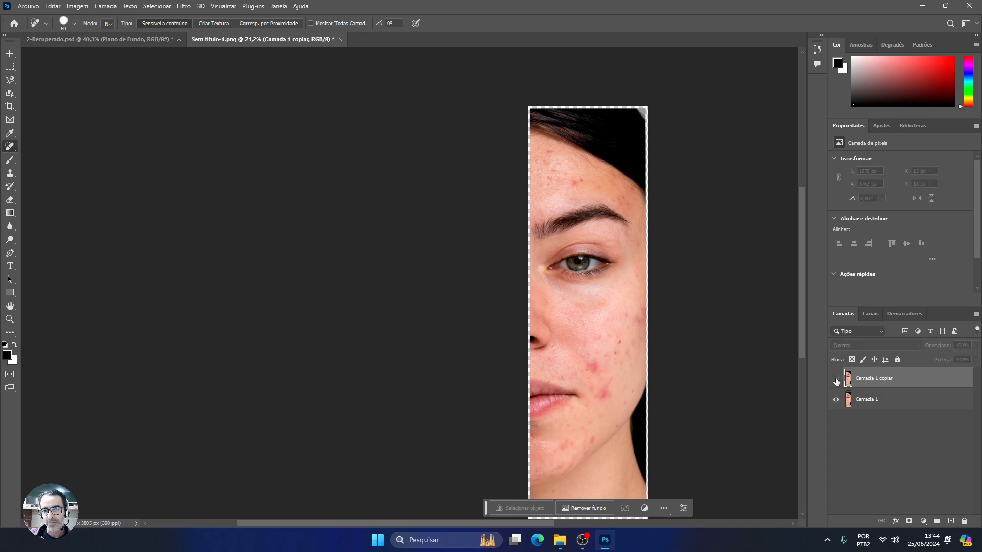
click(836, 380)
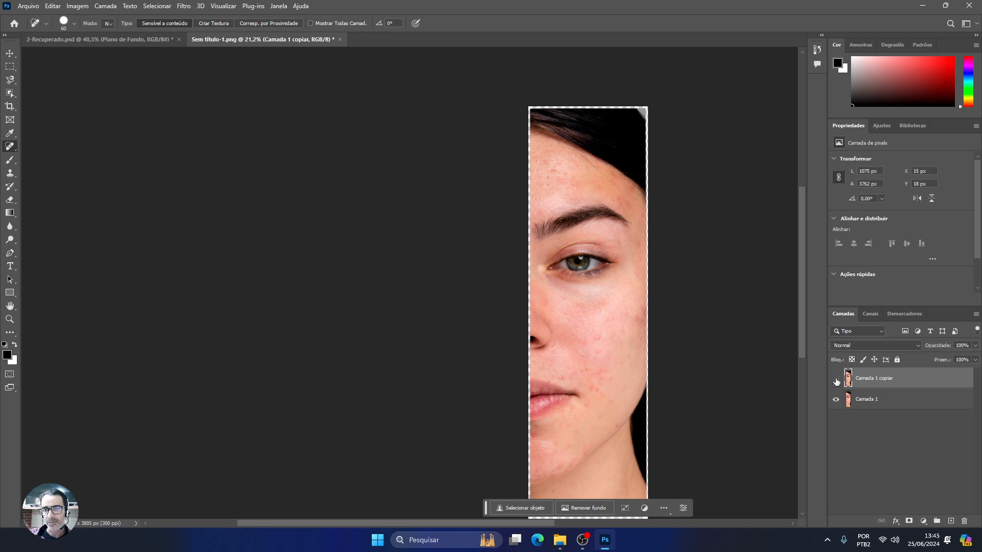
click(837, 379)
click(836, 379)
click(837, 380)
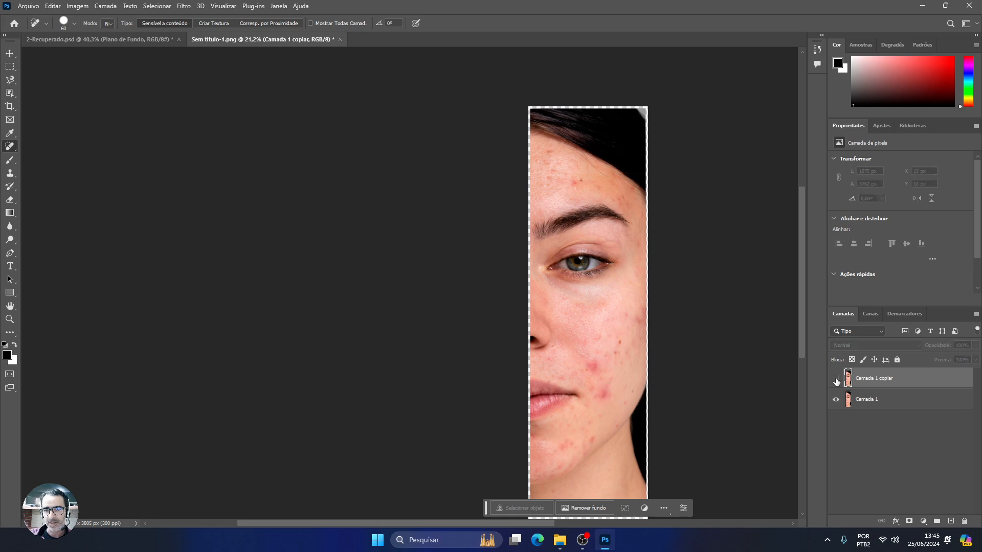
click(836, 380)
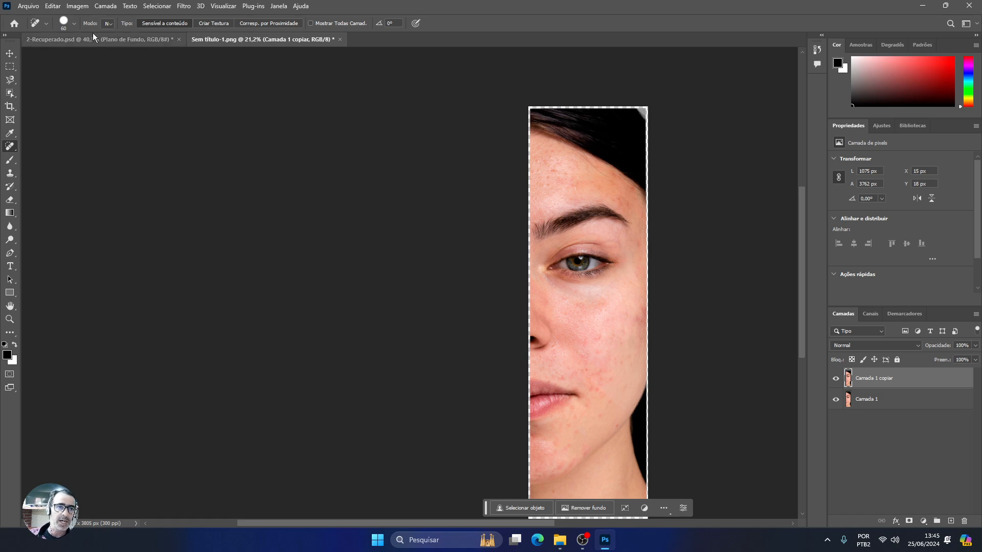
Examine the Spot Healing Brush's size, hardness and spacing settings and its available blending modes without changing them
click(74, 24)
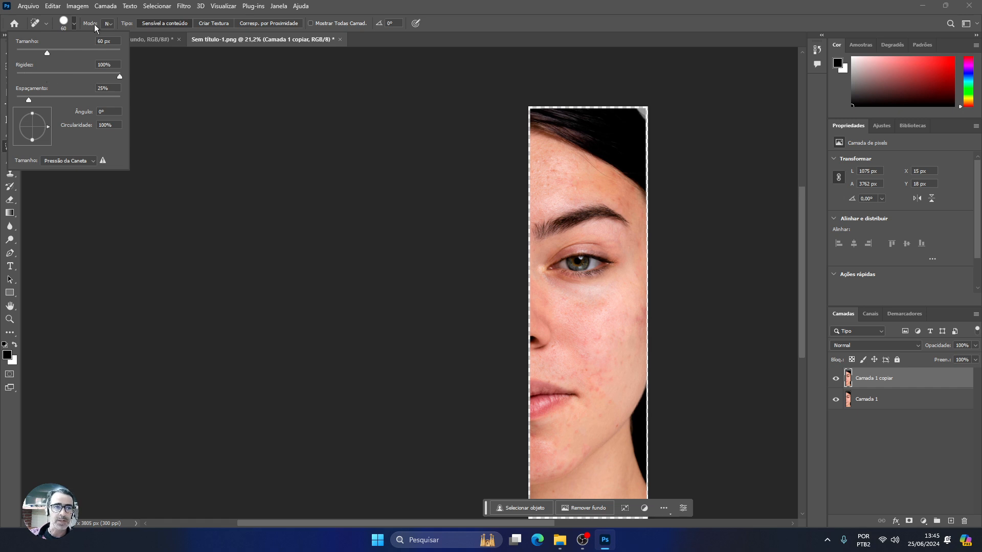
click(110, 23)
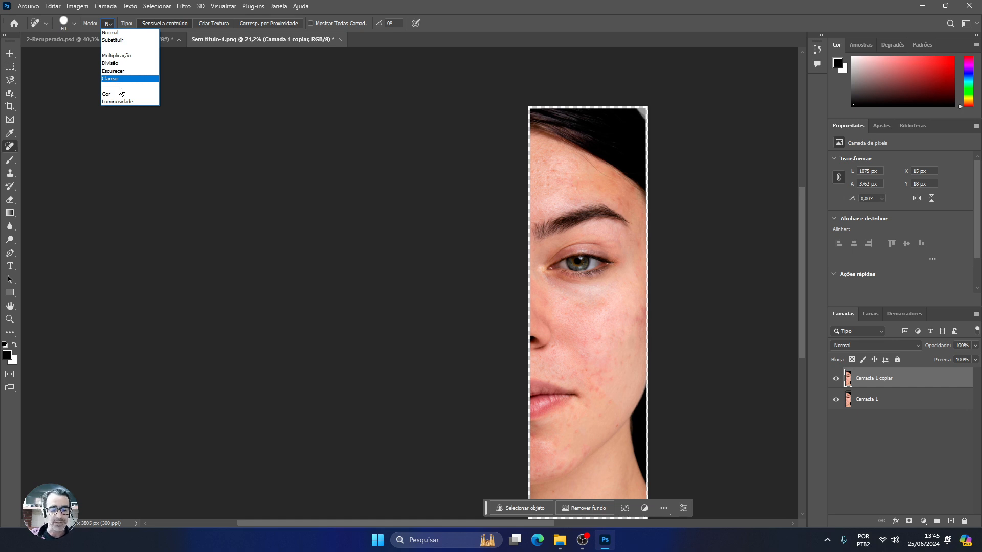
click(16, 152)
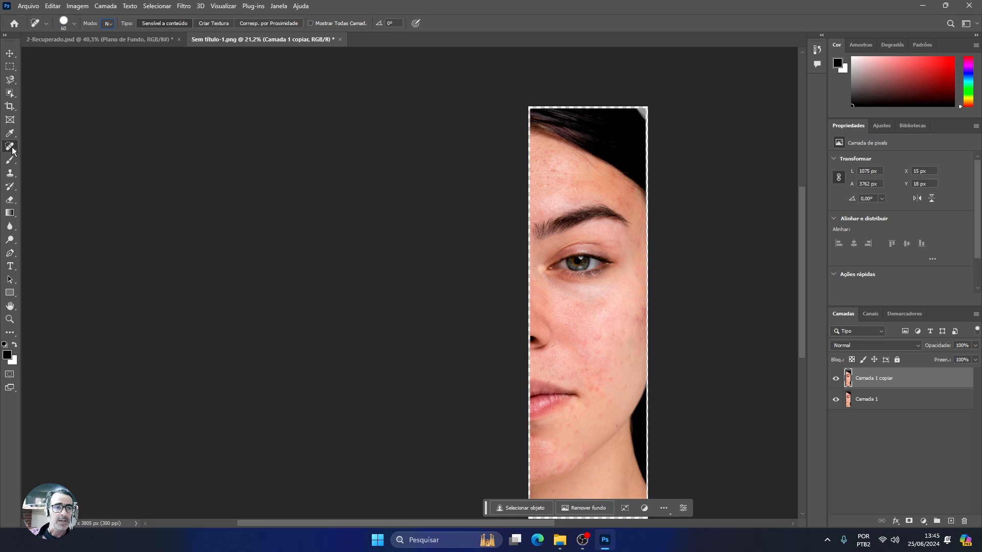
Switch from the Spot Healing Brush to the Healing Brush tool (Ferramenta Pincel de Recuperação)
right_click(12, 148)
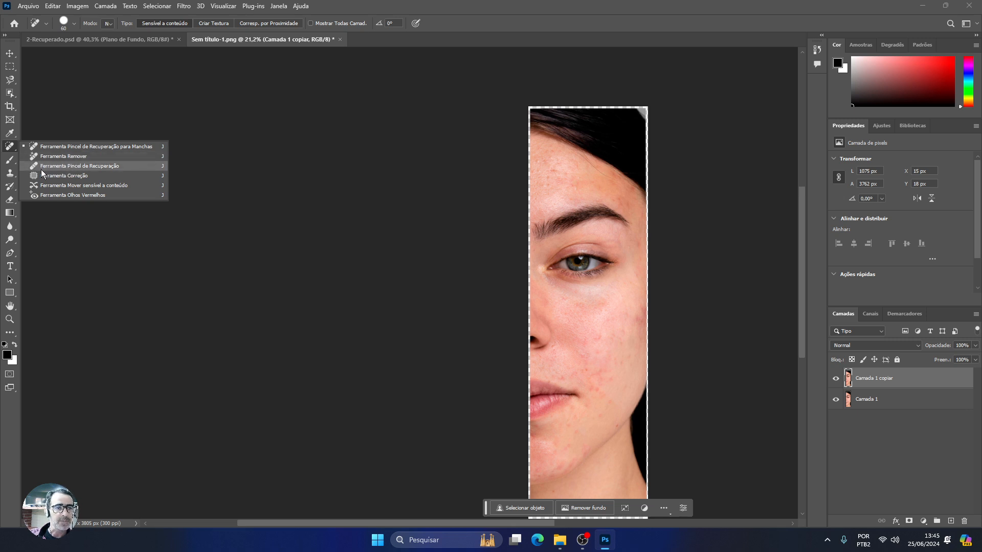
click(91, 167)
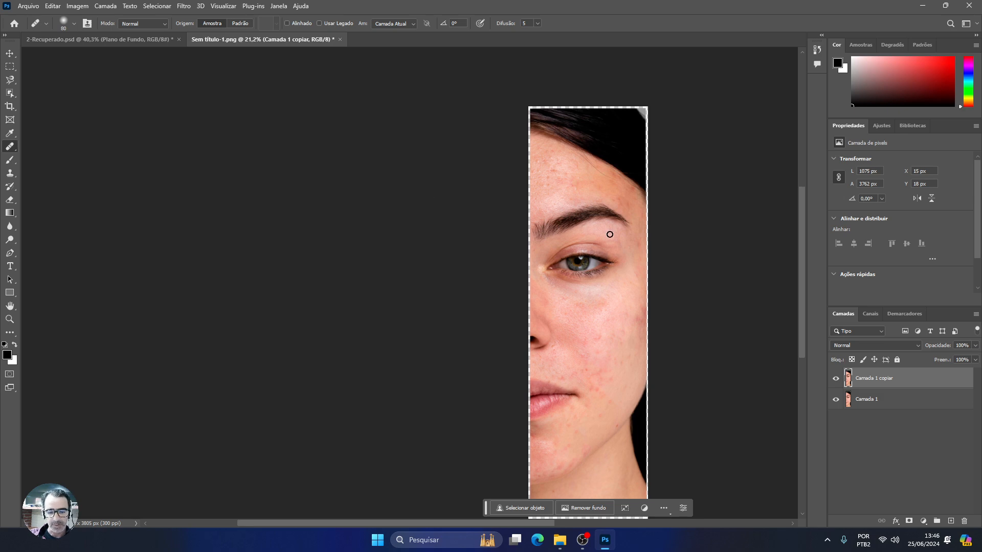
alt+scroll(610, 235, up, 5)
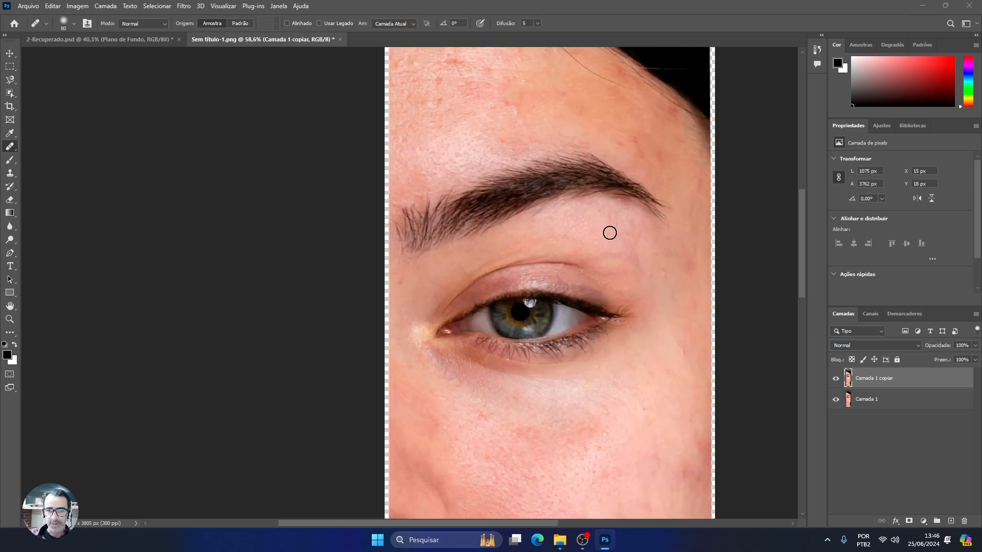
Check the running recording in OBS and return to the portrait in Photoshop
key(alt+Tab)
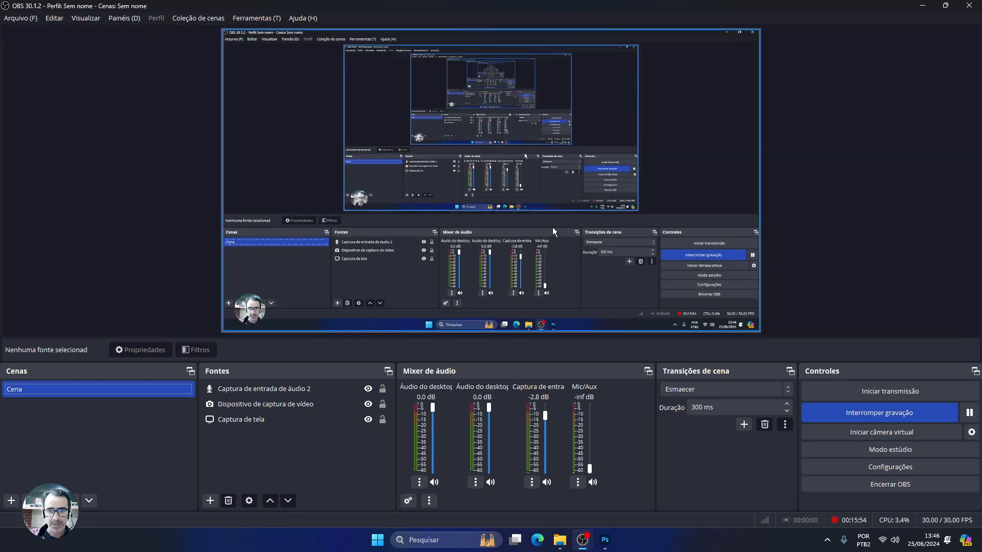
key(alt+Tab)
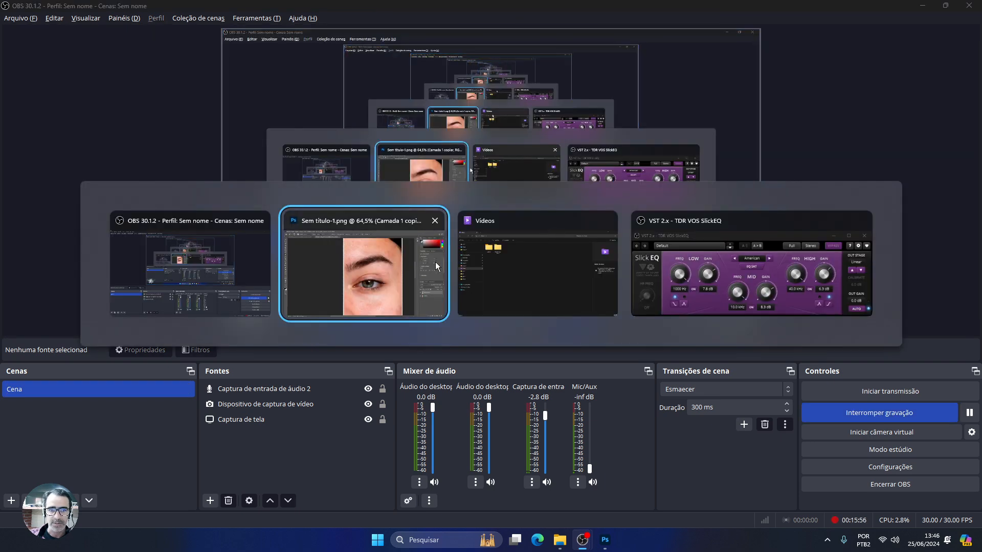
click(389, 272)
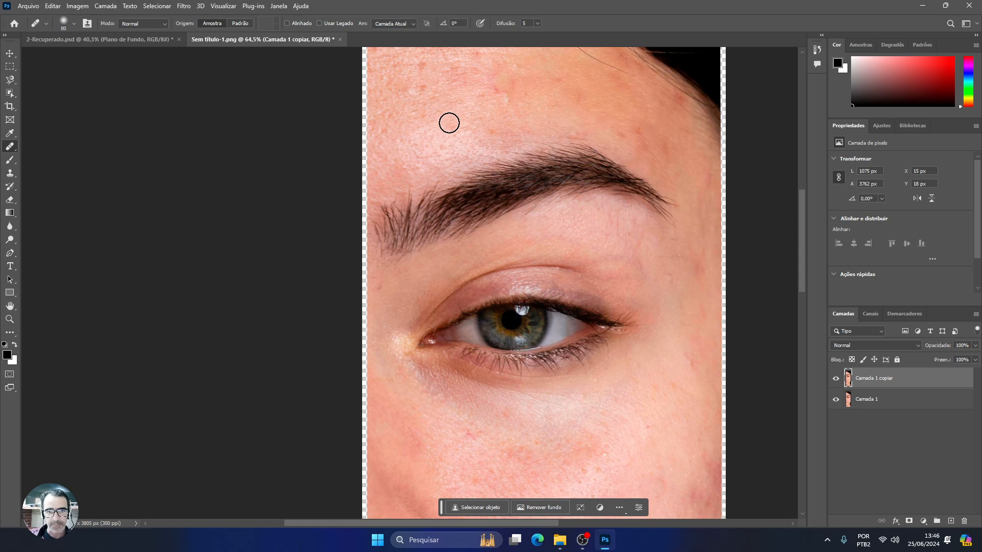
Go back to the Spot Healing Brush to contrast the two tools, and reselect the Healing Brush tool
right_click(15, 152)
click(31, 146)
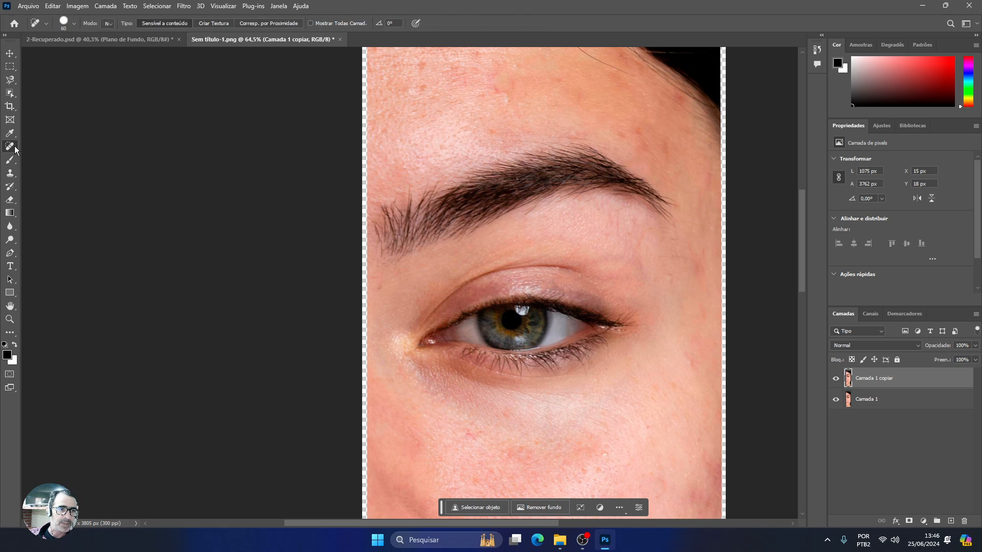
right_click(16, 152)
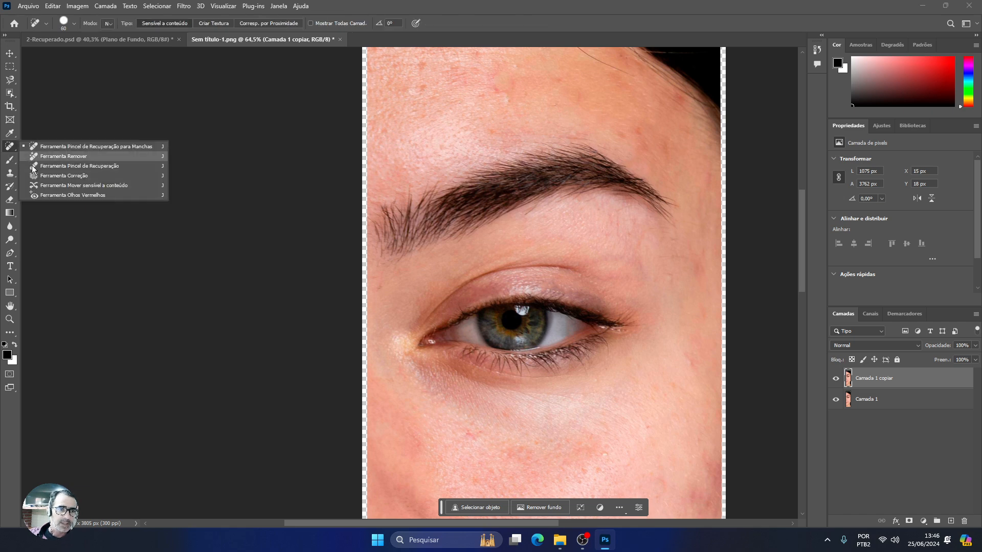
click(92, 165)
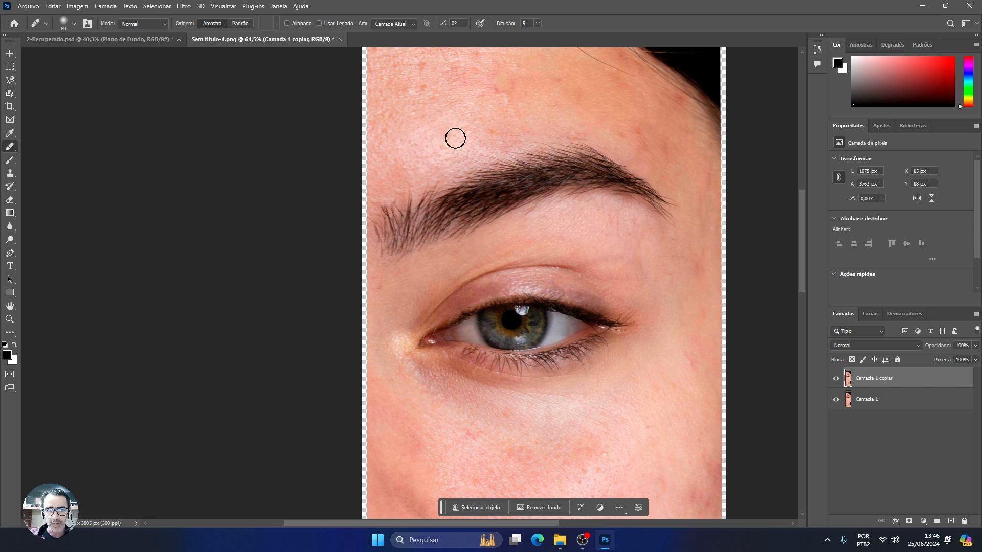
scroll(508, 216, down, 4)
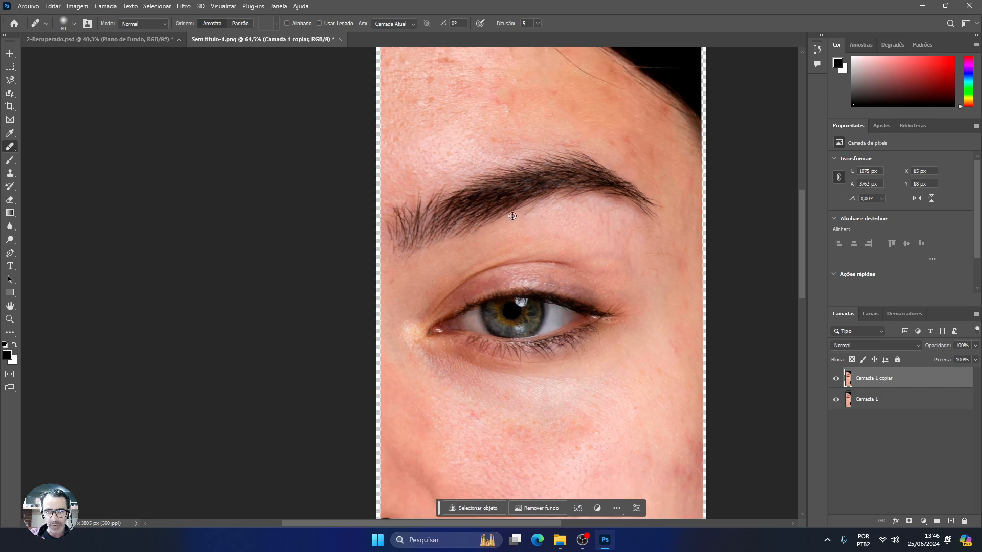
scroll(507, 215, down, 3)
scroll(549, 231, up, 2)
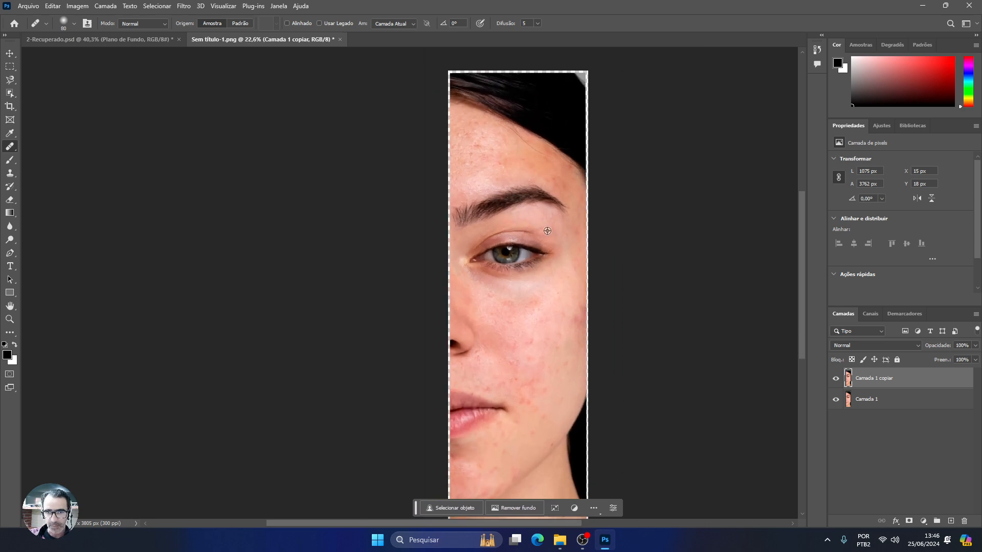
scroll(501, 280, up, 3)
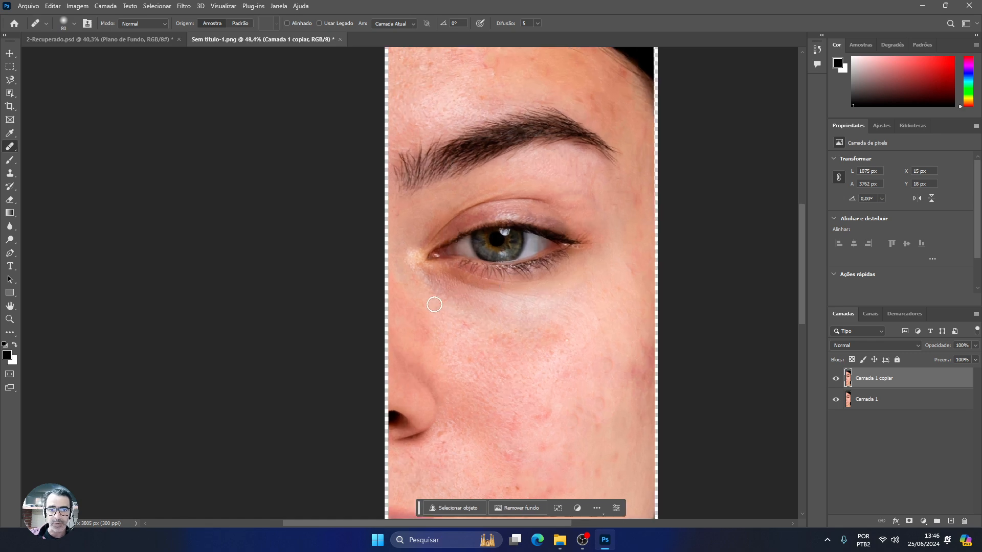
Set the Healing Brush size to 50 px for working on the skin under the eye
scroll(434, 274, down, 1)
scroll(434, 274, down, 1)
scroll(476, 284, up, 4)
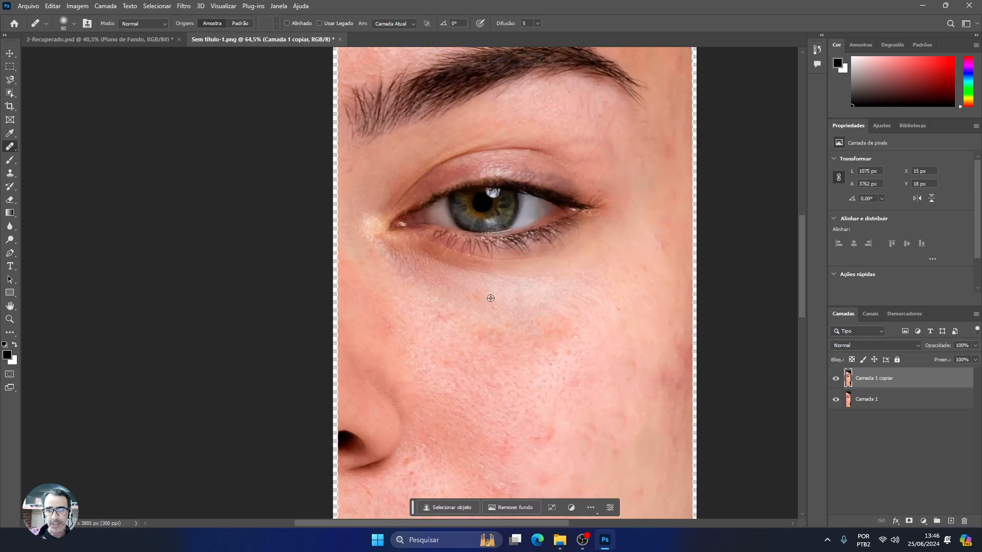
scroll(493, 289, up, 3)
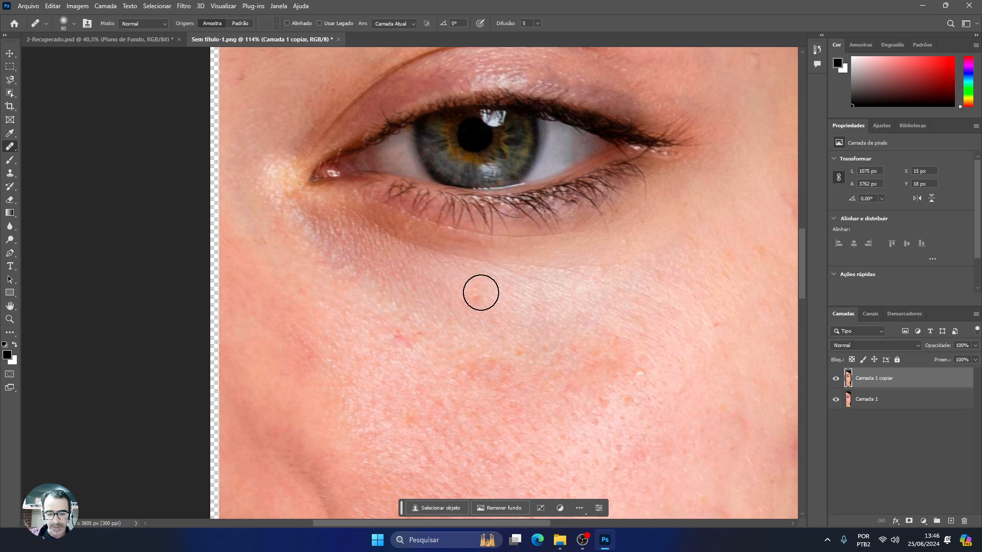
key(bracketleft)
key(bracketleft)
key(bracketleft)
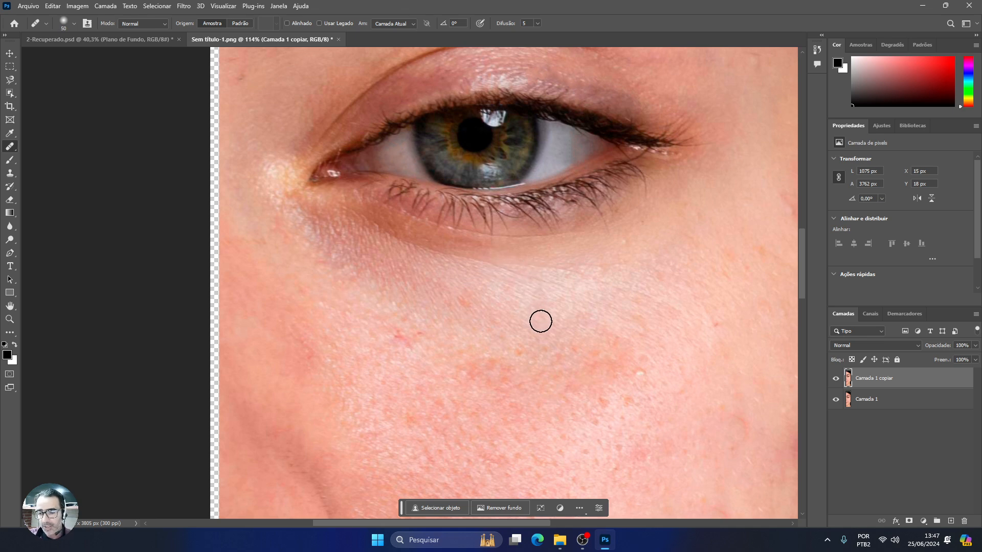
Enlarge the Healing Brush to 400 px and sample the iris as its source
key(bracketright)
key(bracketright)
key(bracketright)
key(bracketright)
key(bracketright)
key(bracketright)
key(bracketright)
key(bracketright)
key(bracketright)
key(bracketright)
key(bracketright)
key(bracketright)
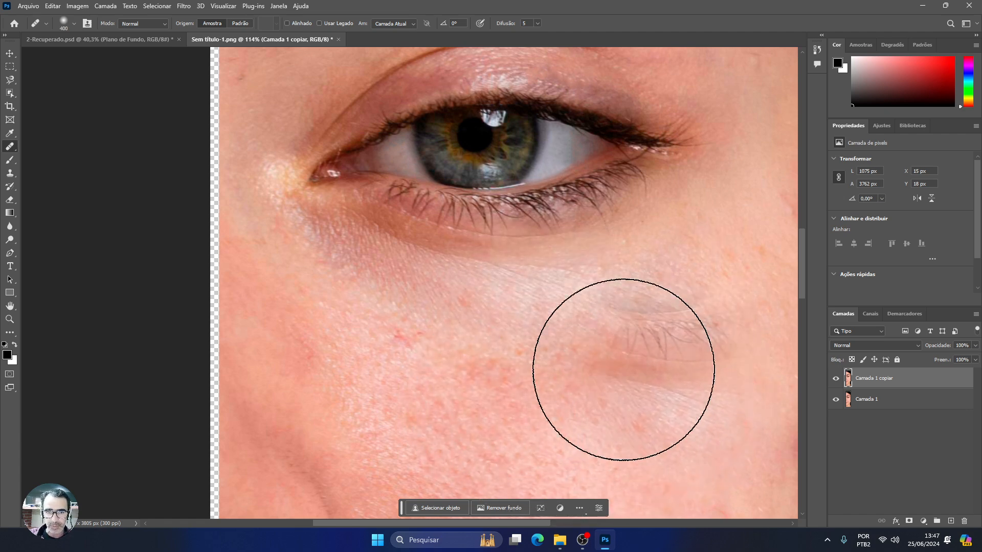
alt+click(481, 149)
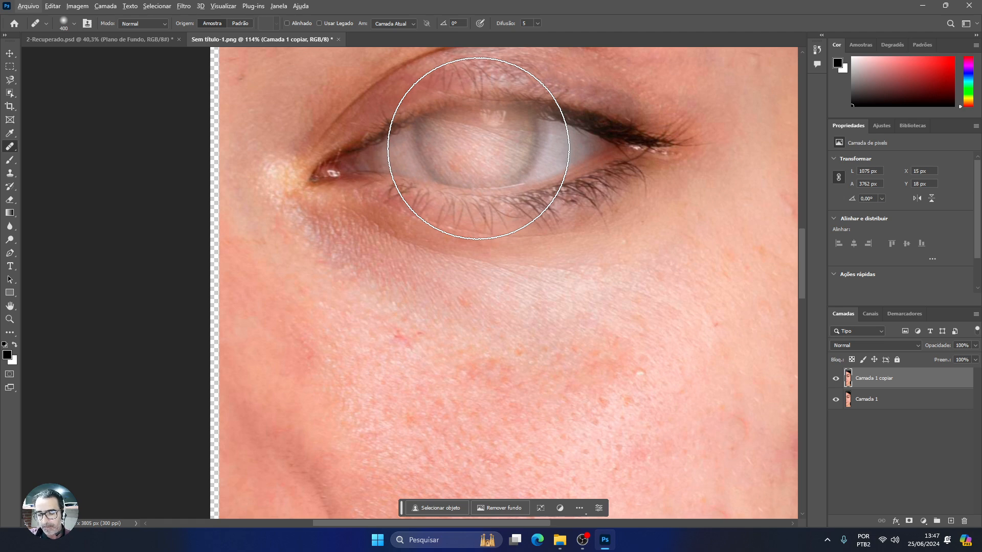
Set the Healing Brush to 250 px and resample the iris to try it as a source on the cheek skin
key(bracketright)
key(bracketright)
key(bracketleft)
key(bracketleft)
key(bracketleft)
key(bracketleft)
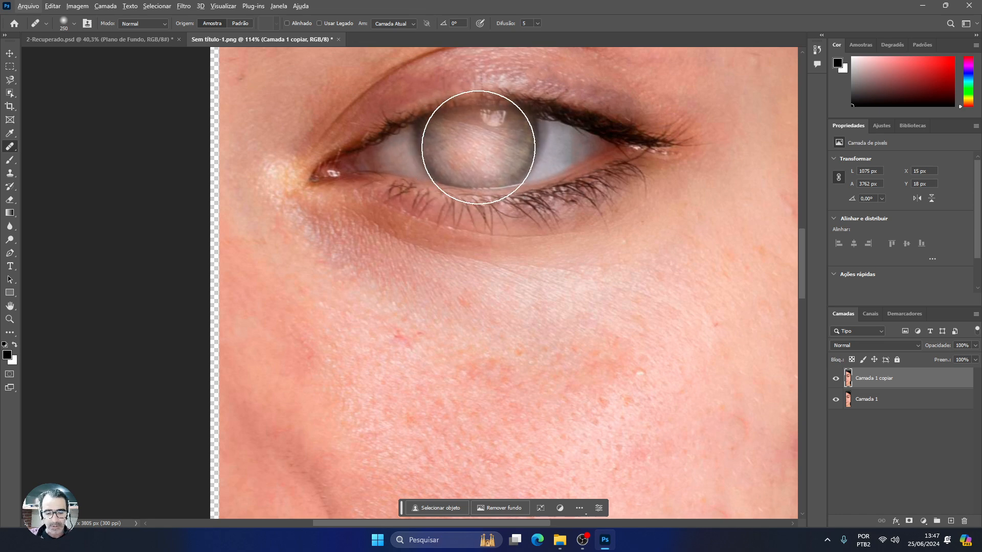
alt+click(477, 145)
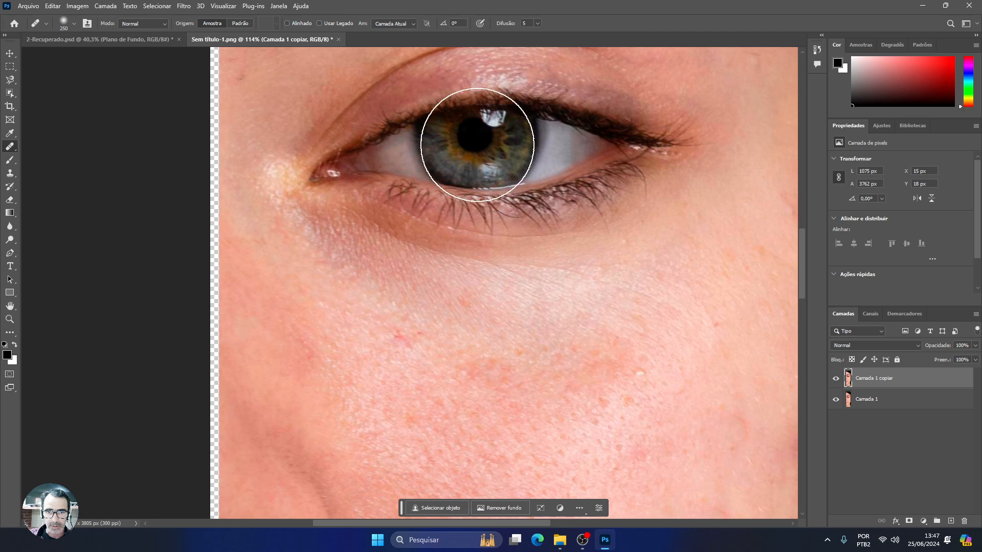
click(609, 377)
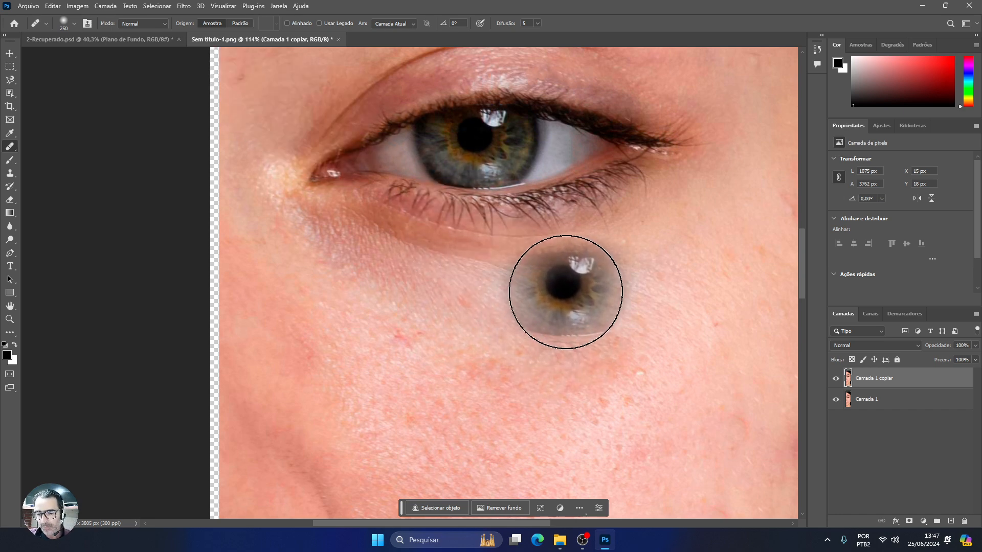
With a 125 px Healing Brush, sample clear skin below the outer eye corner and paint over the under-eye area
key(bracketleft)
key(bracketleft)
key(bracketleft)
key(bracketleft)
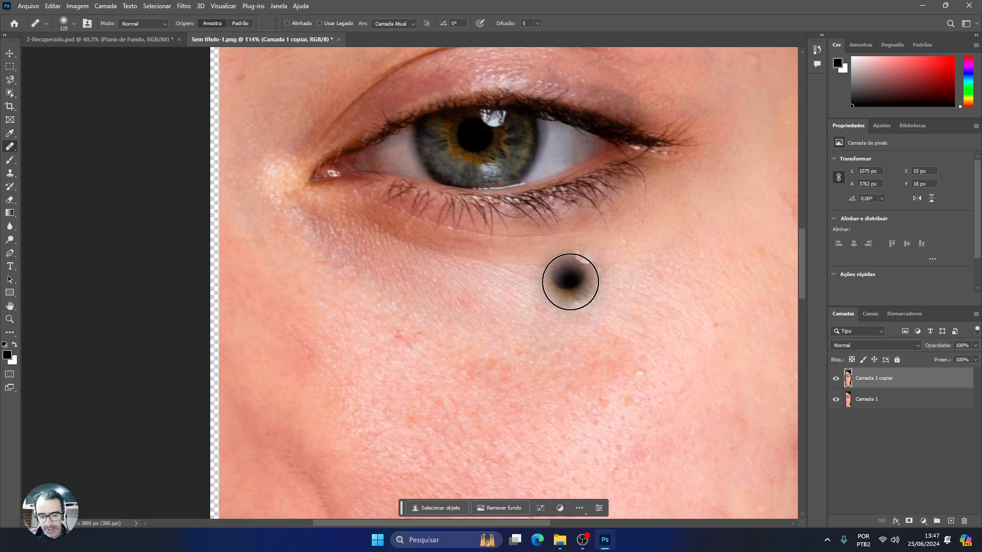
alt+click(620, 298)
mouse_move(572, 285)
mouse_down()
mouse_move(431, 276)
mouse_move(351, 236)
mouse_up()
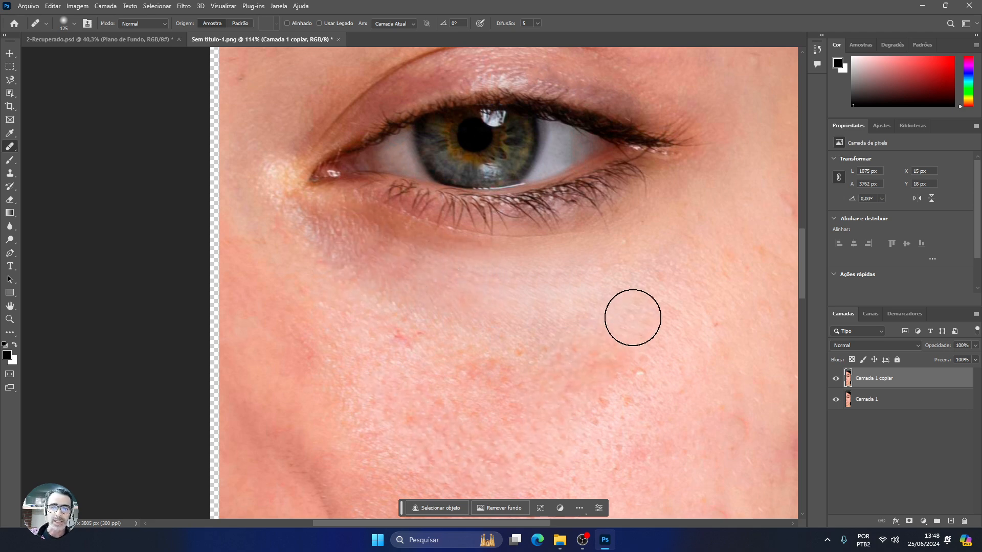
drag(484, 266, 403, 249)
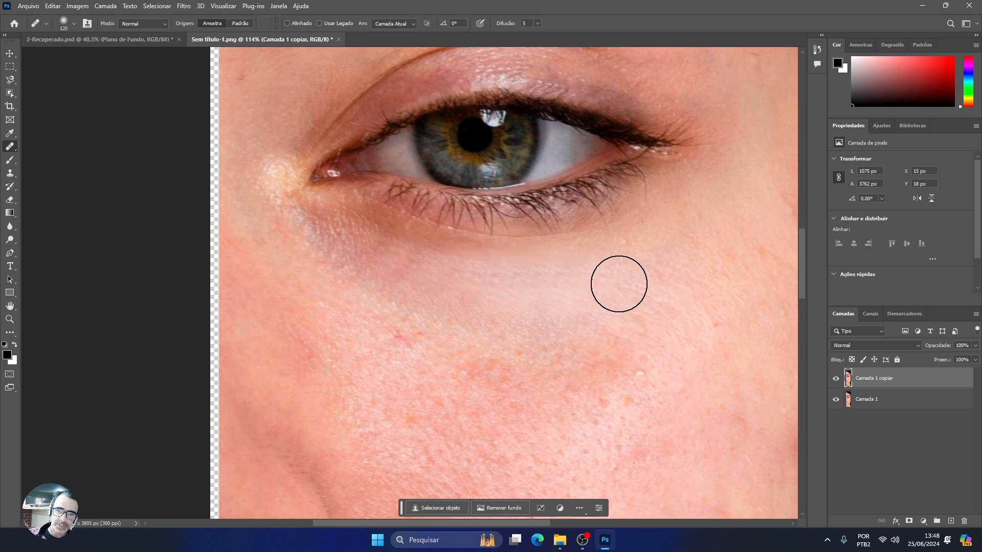
With a 90 px Healing Brush, sample skin below the inner eye corner and heal the dark skin just above it
click(537, 218)
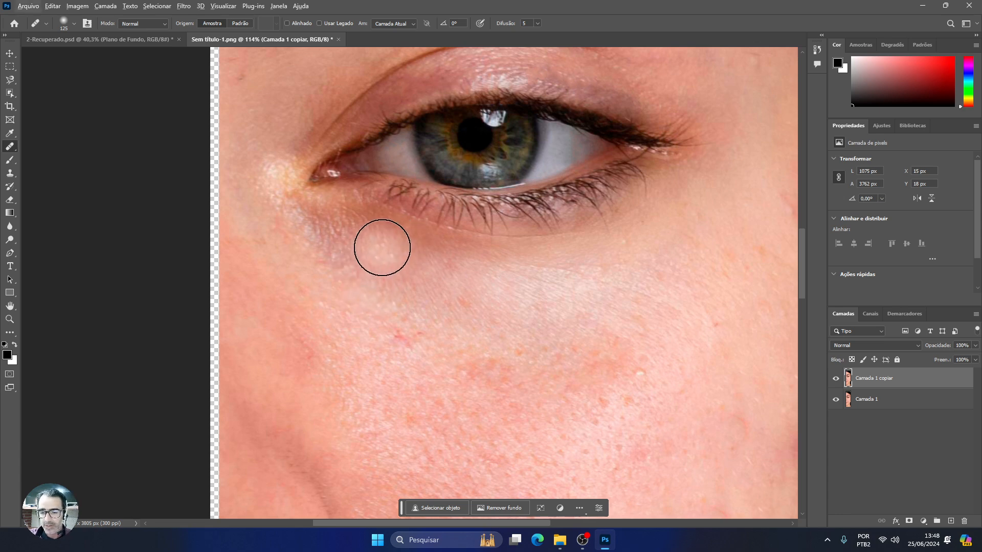
key(bracketleft)
key(bracketleft)
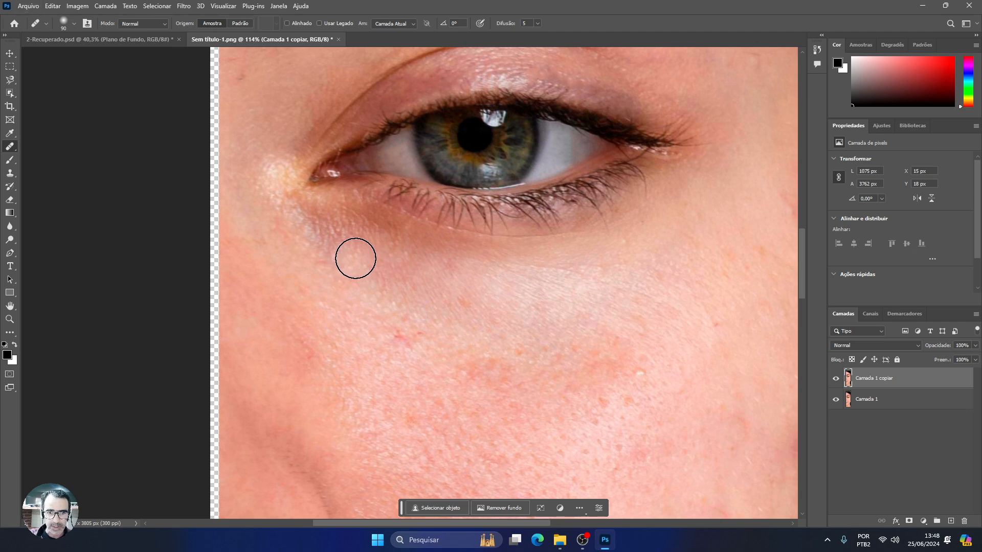
alt+click(354, 255)
drag(362, 238, 335, 229)
click(333, 226)
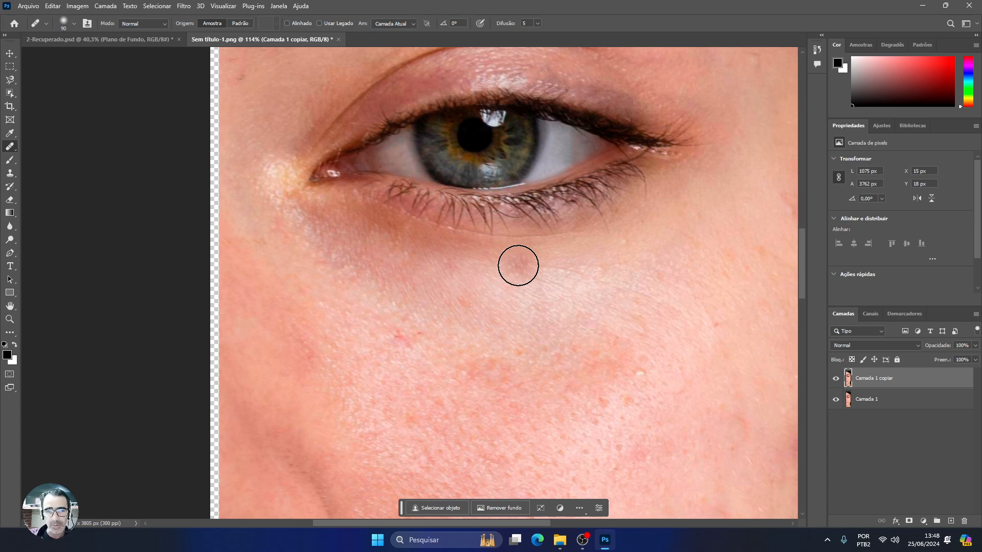
click(518, 266)
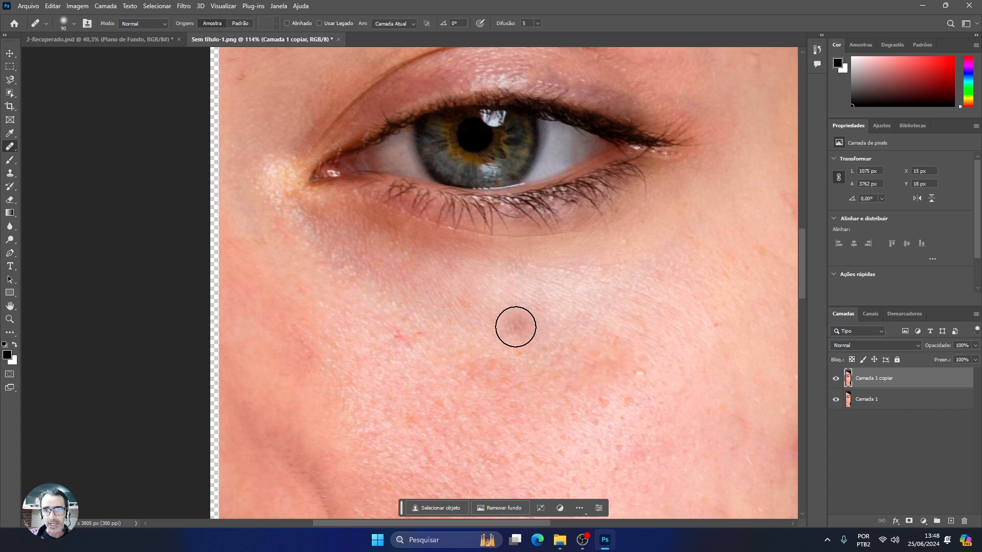
Compare the retouched portrait with the original by hiding and showing the Camada 1 copiar layer
scroll(514, 327, down, 2)
scroll(511, 330, down, 5)
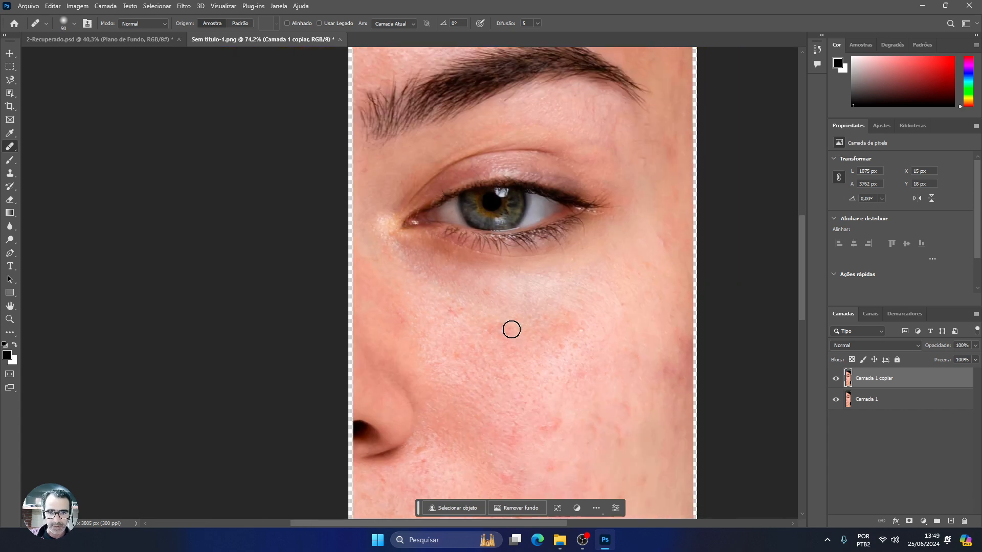
scroll(512, 329, down, 2)
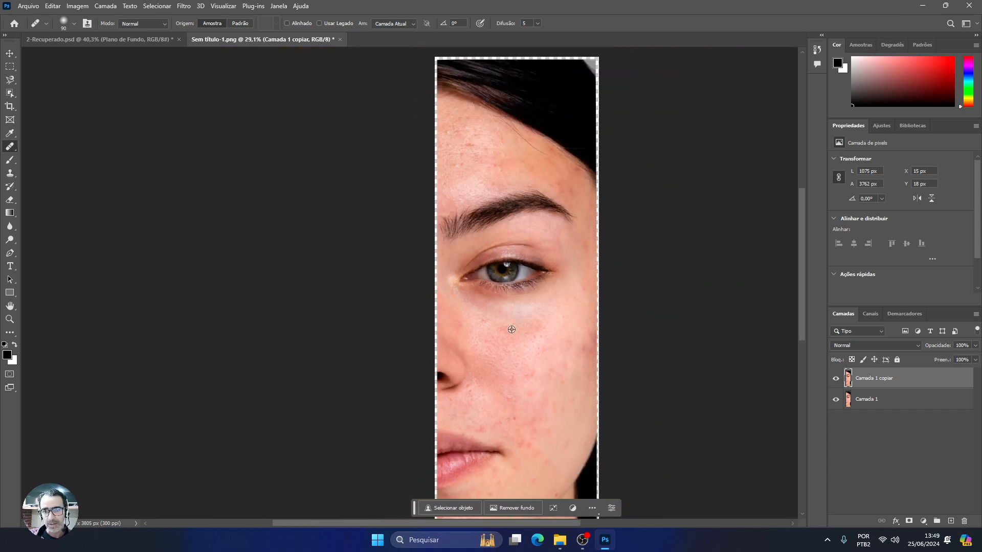
click(836, 379)
click(836, 379)
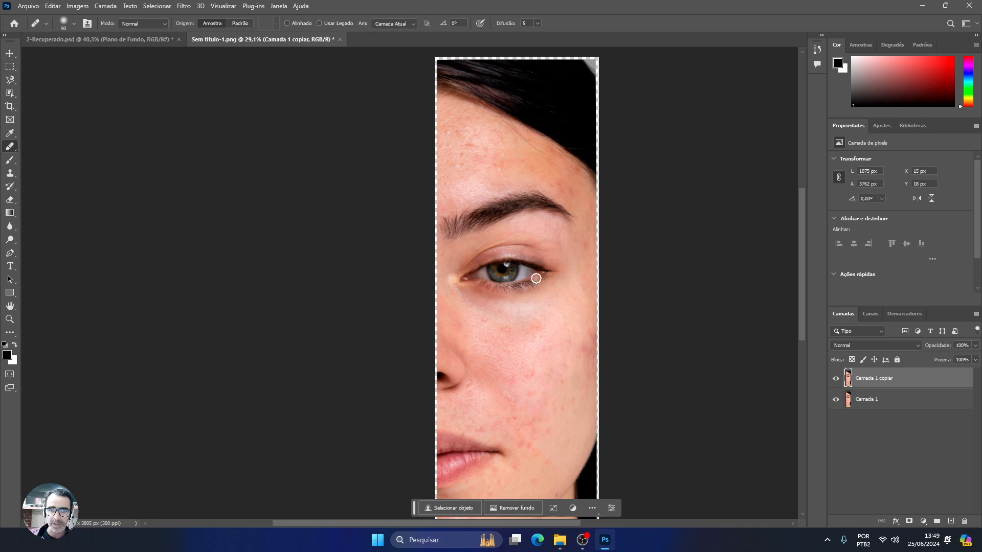
Open the list of healing and retouching tools
right_click(18, 153)
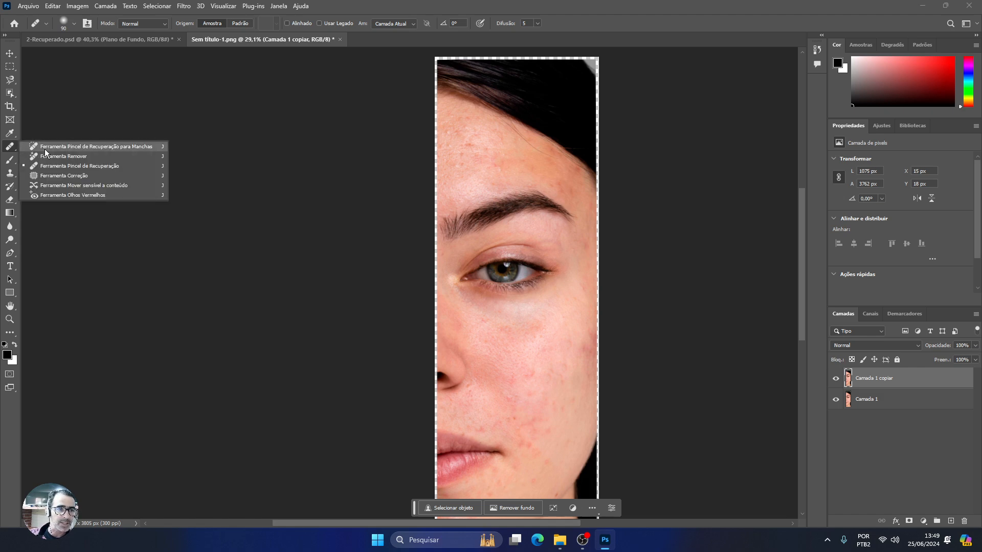